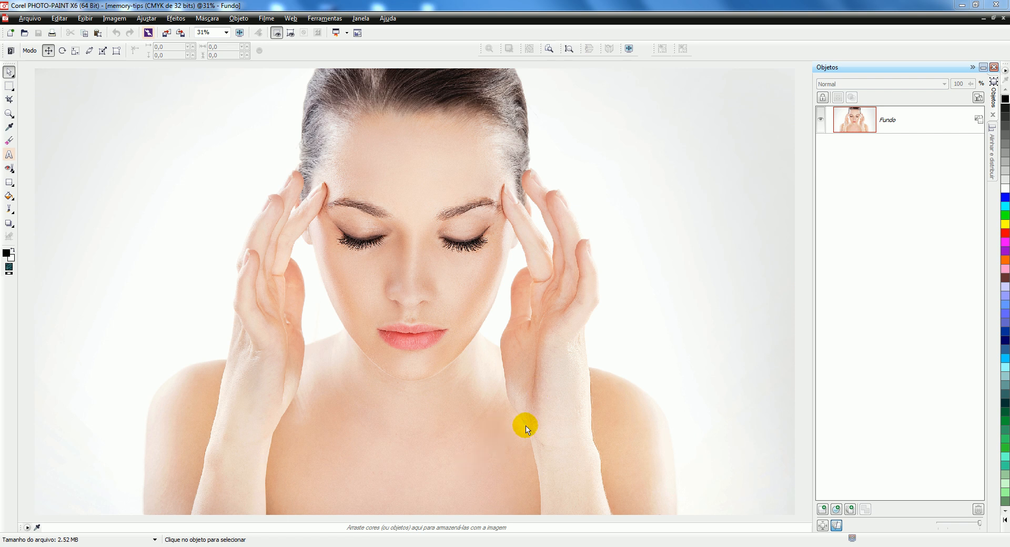
# Step: Check the photo's dimensions and resolution in the Resample settings, leaving them unchanged
pyautogui.click(115, 18)
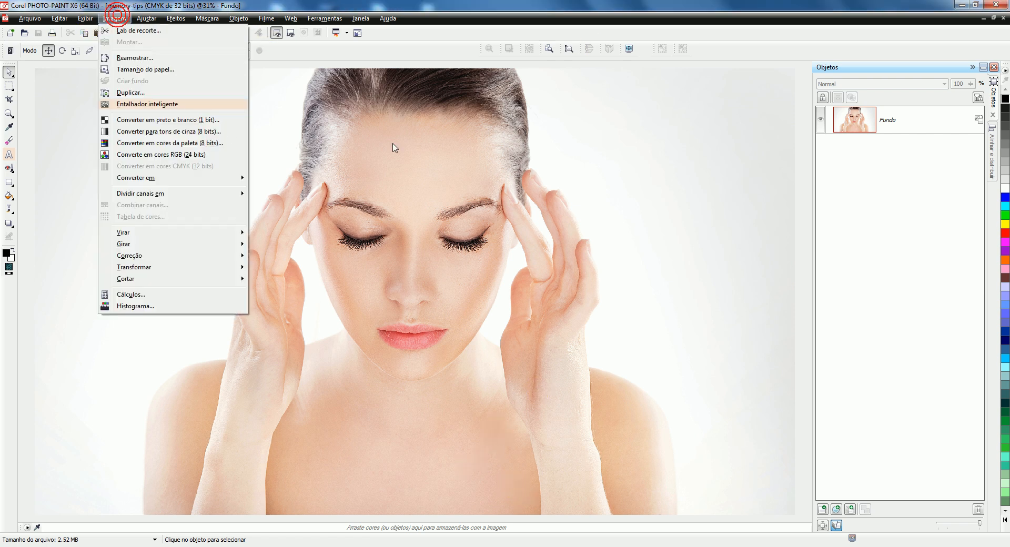
pyautogui.click(136, 58)
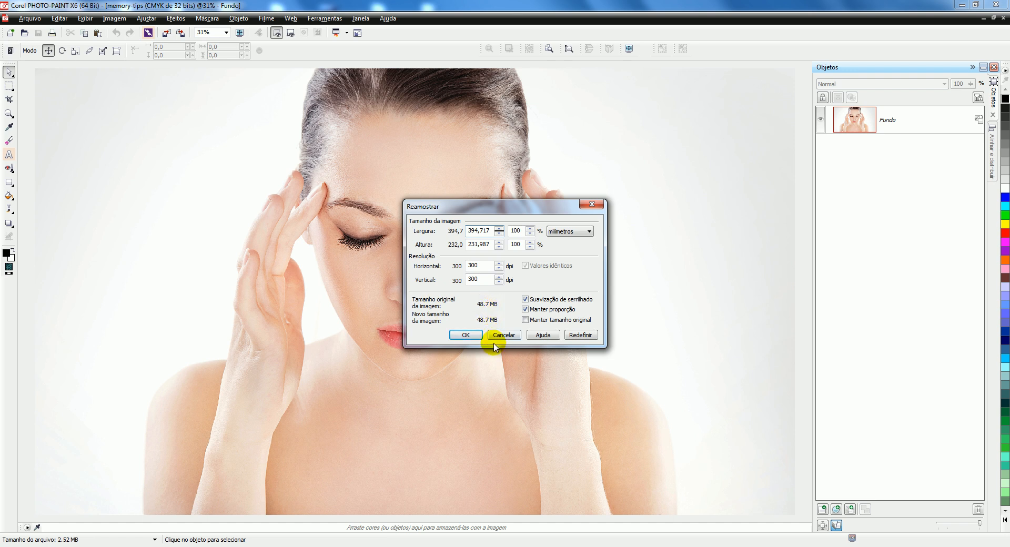
pyautogui.click(592, 205)
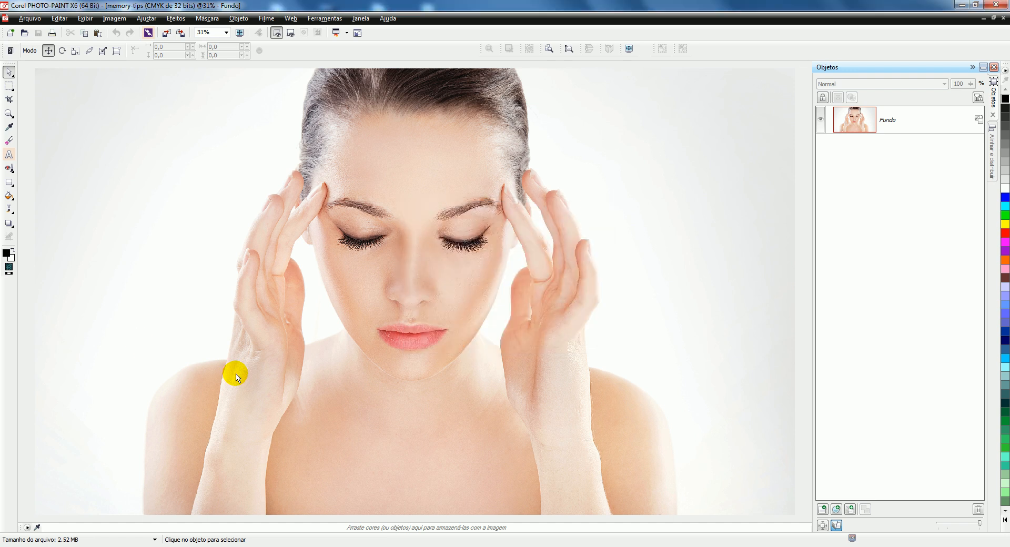
# Step: Switch to the folder Dicas de reduzir tamanho de arquivo CDR and compare the file sizes of the CorelDRAW files
pyautogui.hotkey('alt', 'Tab')
pyautogui.moveTo(351, 257); pyautogui.dragTo(591, 281)
pyautogui.moveTo(198, 104)
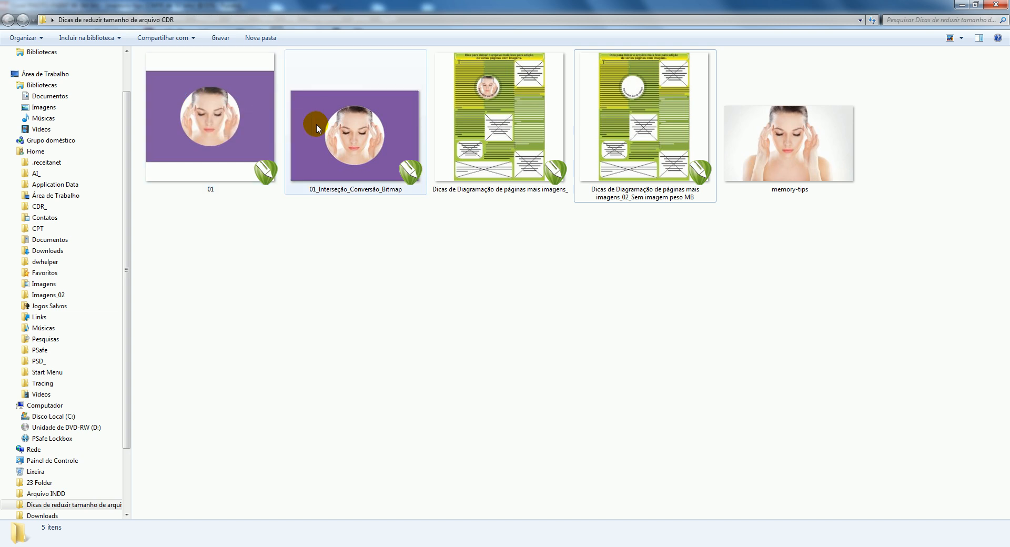
pyautogui.moveTo(316, 125)
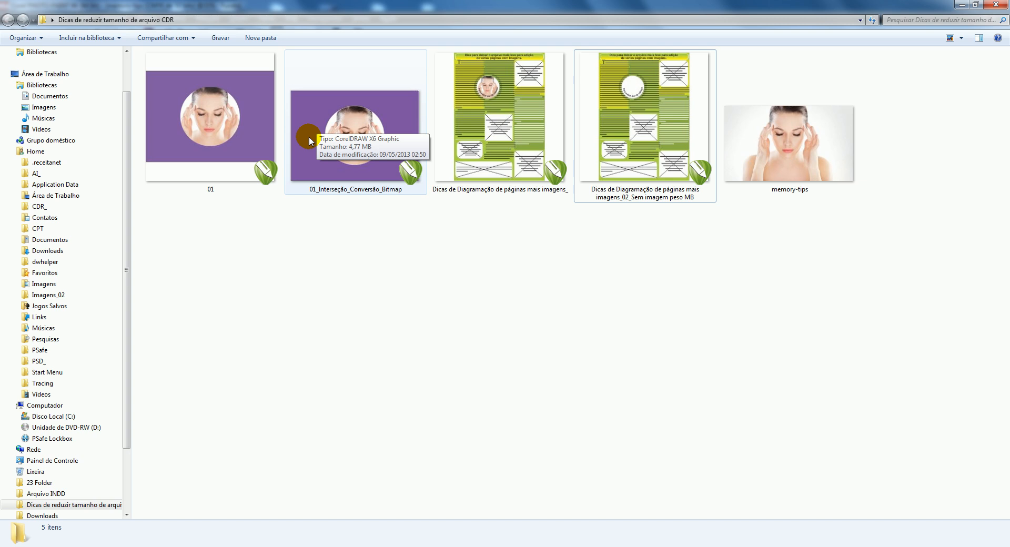
pyautogui.moveTo(504, 116)
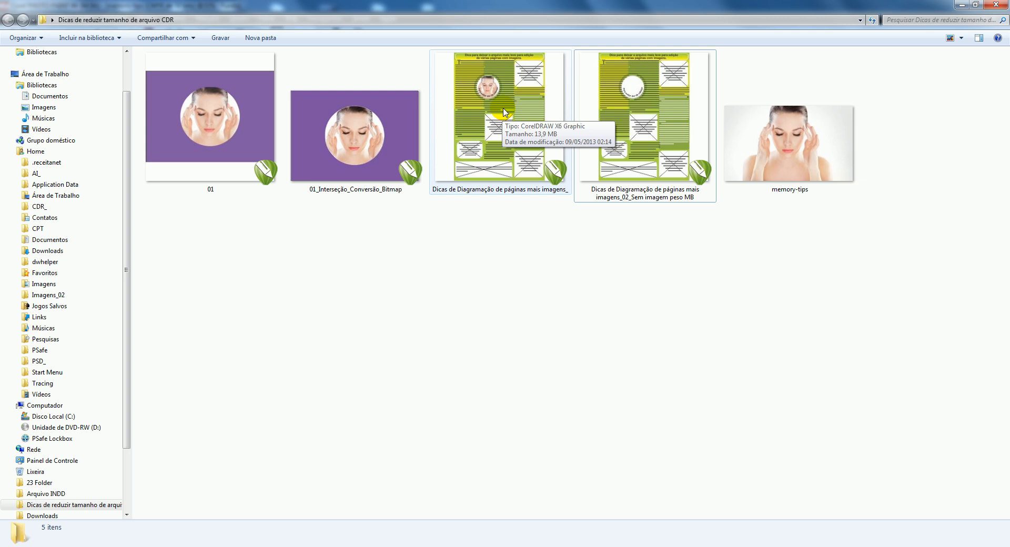
pyautogui.click(682, 102)
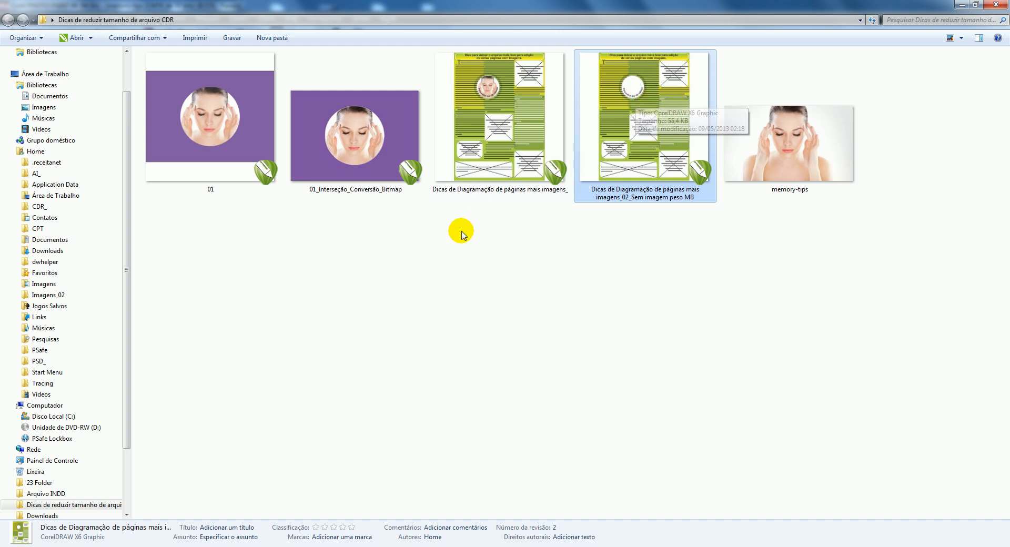
# Step: Open 01 and 01_Interseção_Conversão_Bitmap in CorelDRAW and tile both documents vertically
pyautogui.doubleClick(226, 117)
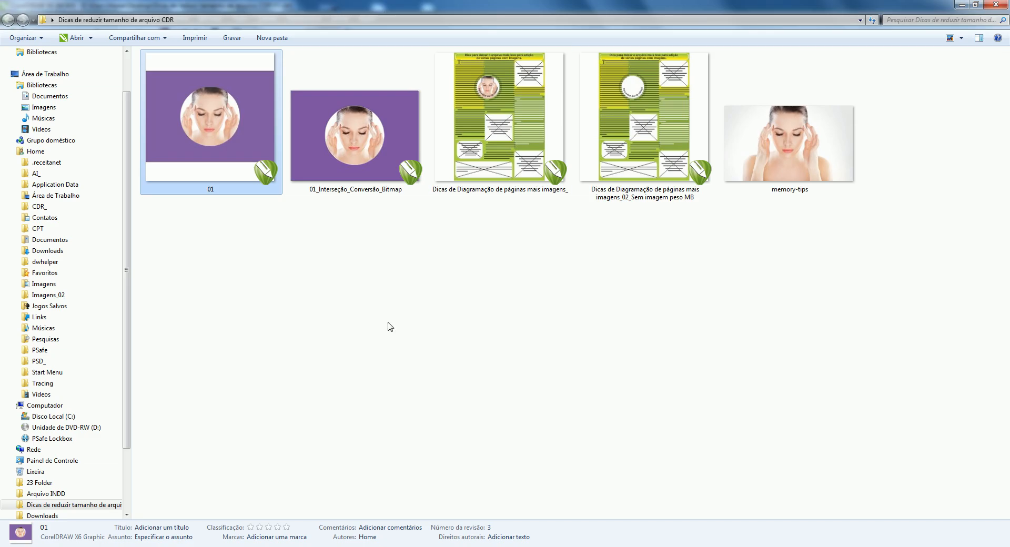
pyautogui.doubleClick(387, 150)
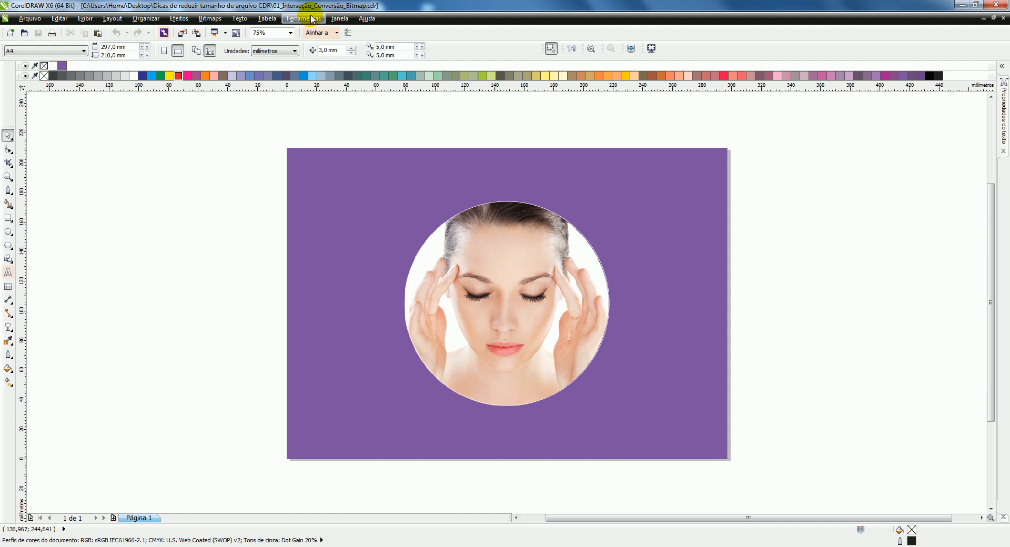
pyautogui.click(339, 18)
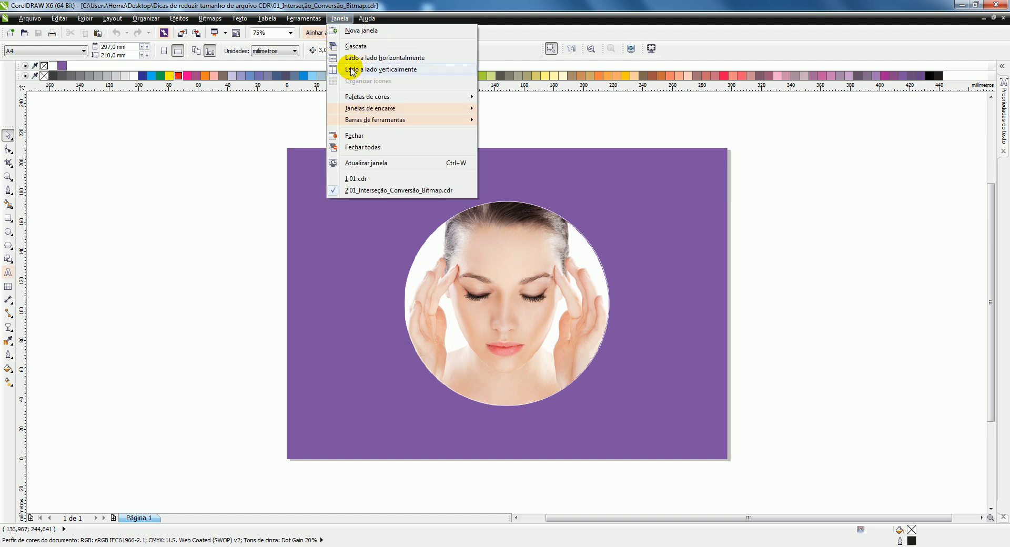
pyautogui.click(364, 71)
# Step: Compare the intersected bitmap and its ellipse in 01_Interseção_Conversão_Bitmap with the PowerClip contents in 01
pyautogui.moveTo(157, 142); pyautogui.dragTo(307, 334)
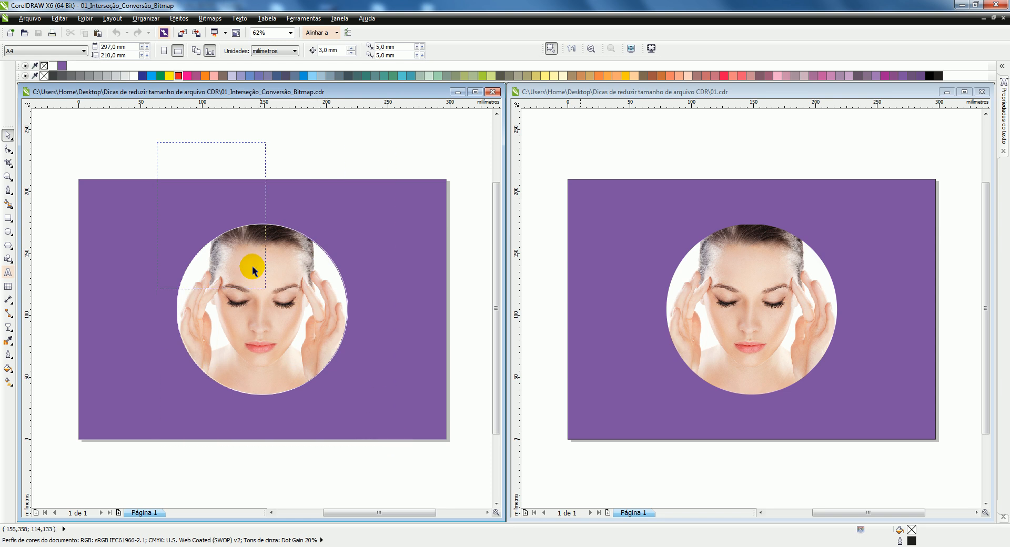
pyautogui.click(252, 239)
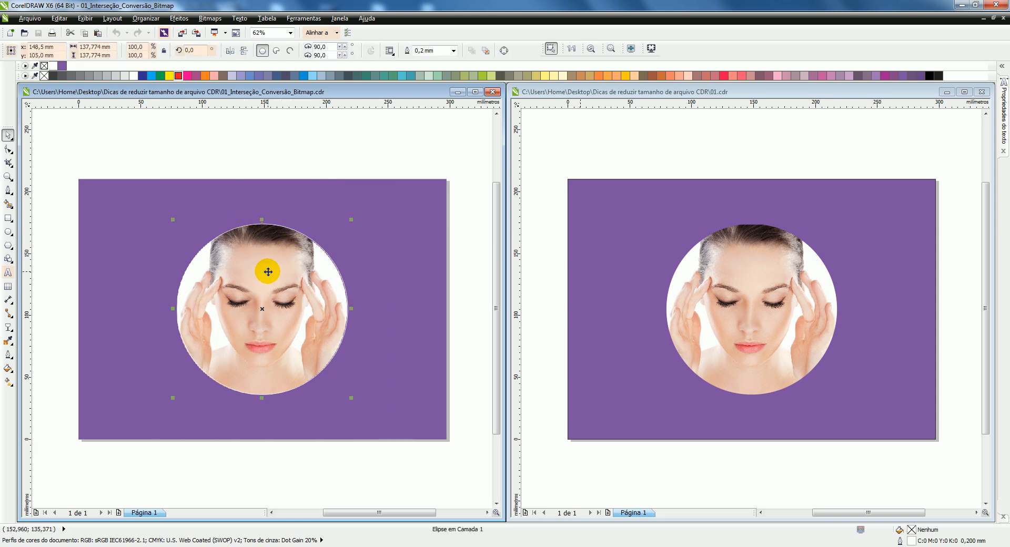
pyautogui.click(267, 272)
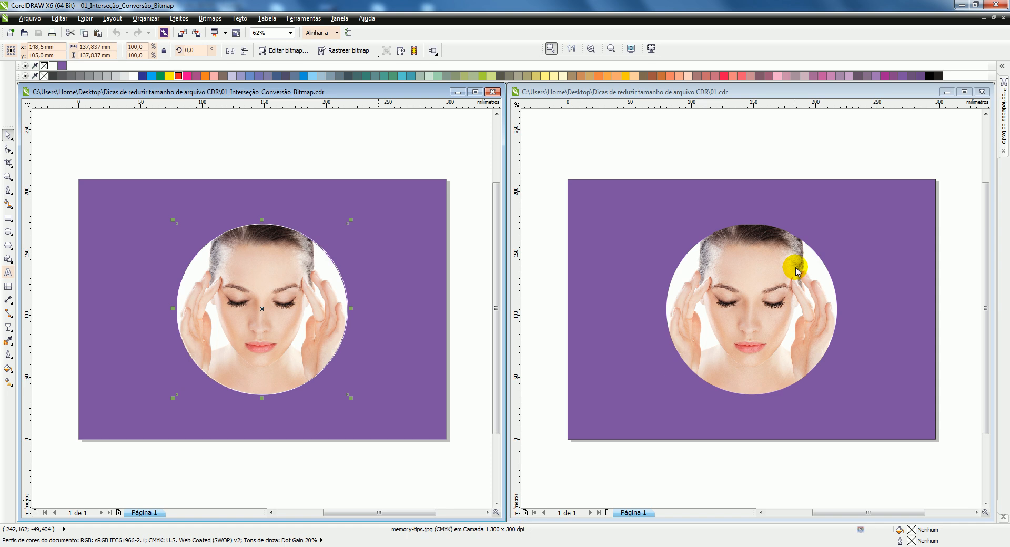
pyautogui.click(764, 255)
pyautogui.click(764, 255)
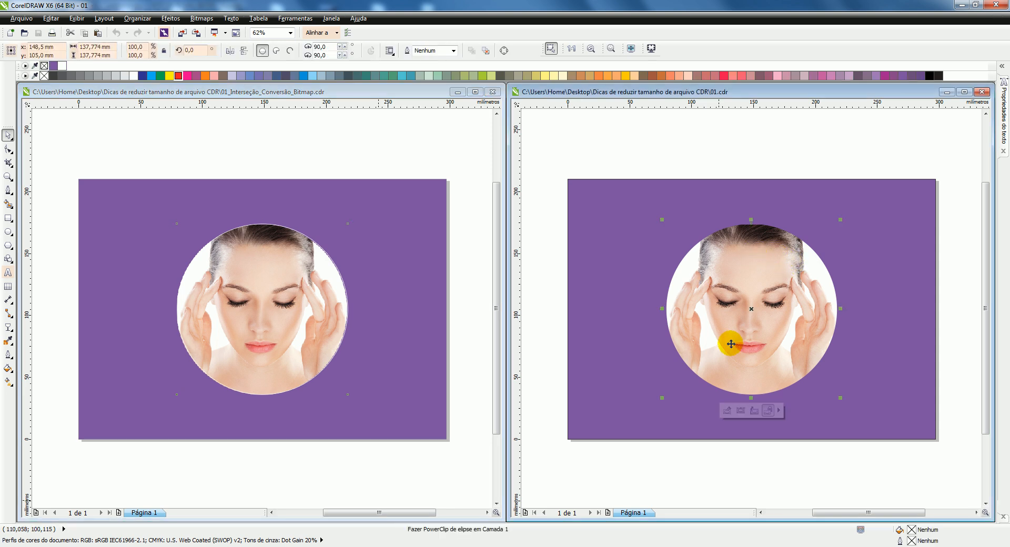
pyautogui.click(740, 411)
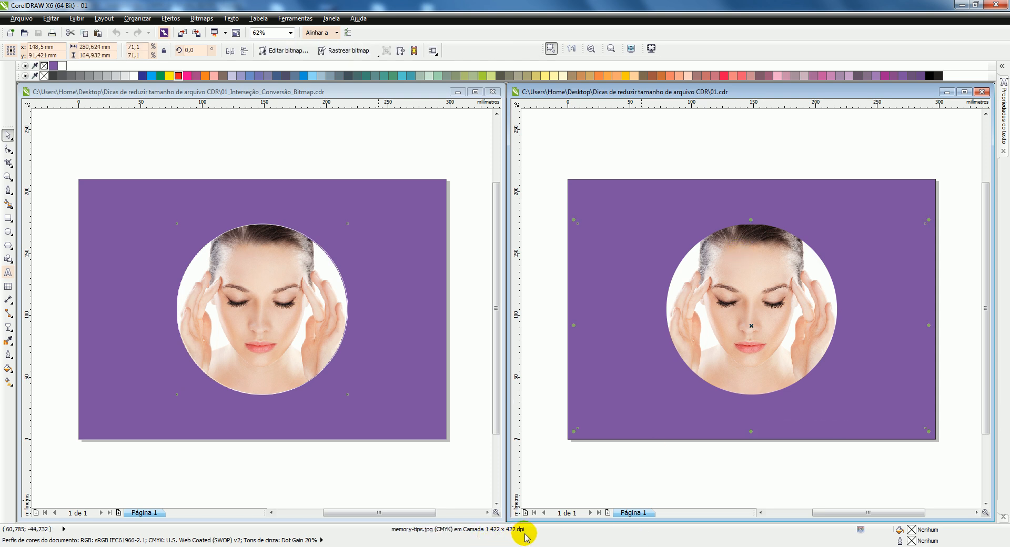
pyautogui.click(277, 245)
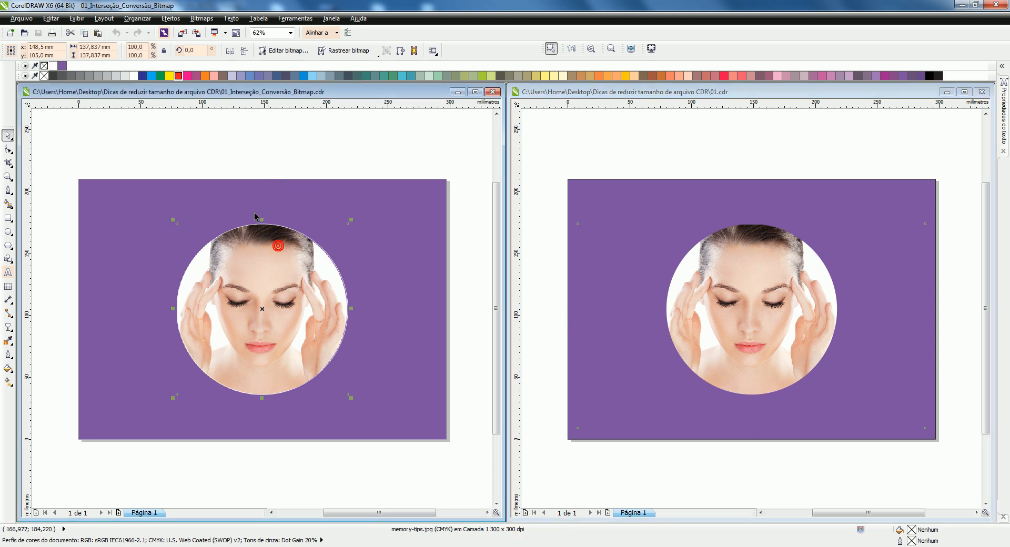
pyautogui.click(322, 143)
pyautogui.click(258, 260)
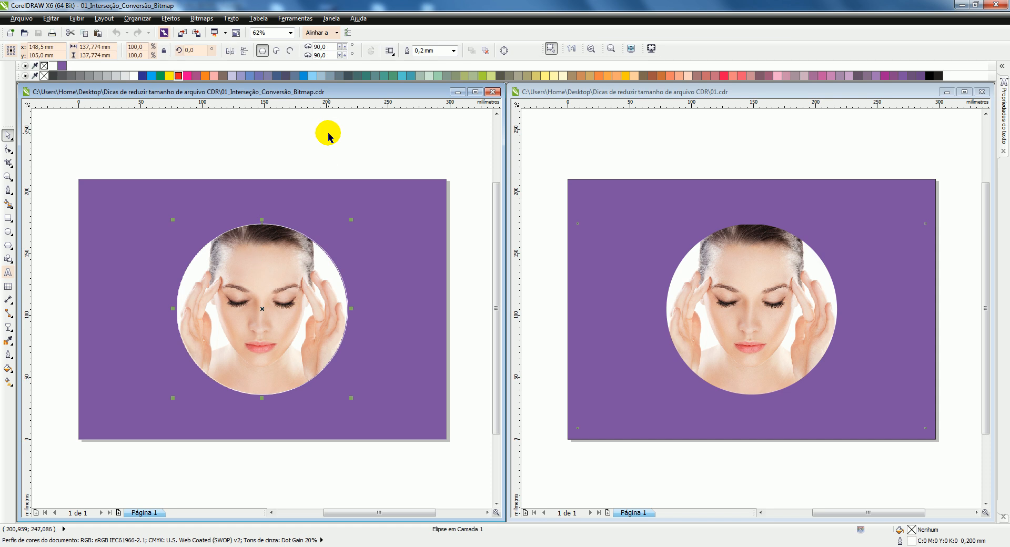
# Step: Close both open documents and create a new A4 landscape document in CMYK at 300 dpi
pyautogui.click(494, 93)
pyautogui.click(982, 92)
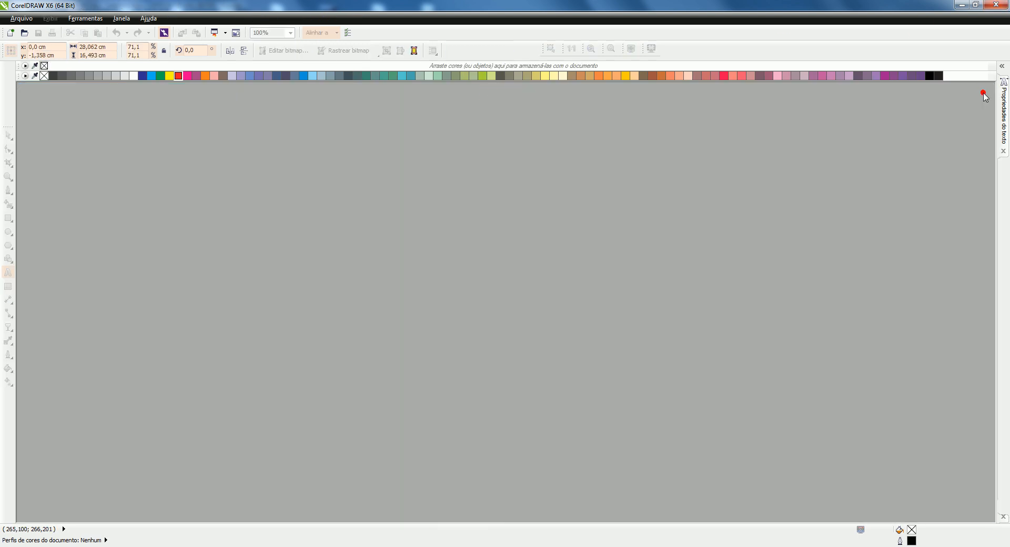
pyautogui.hotkey('ctrl', 'n')
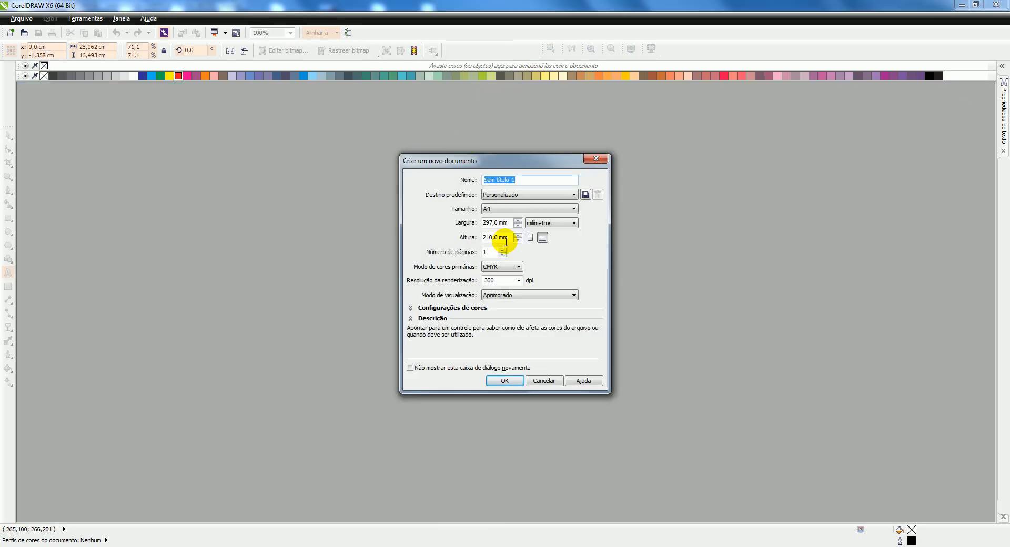
pyautogui.click(506, 379)
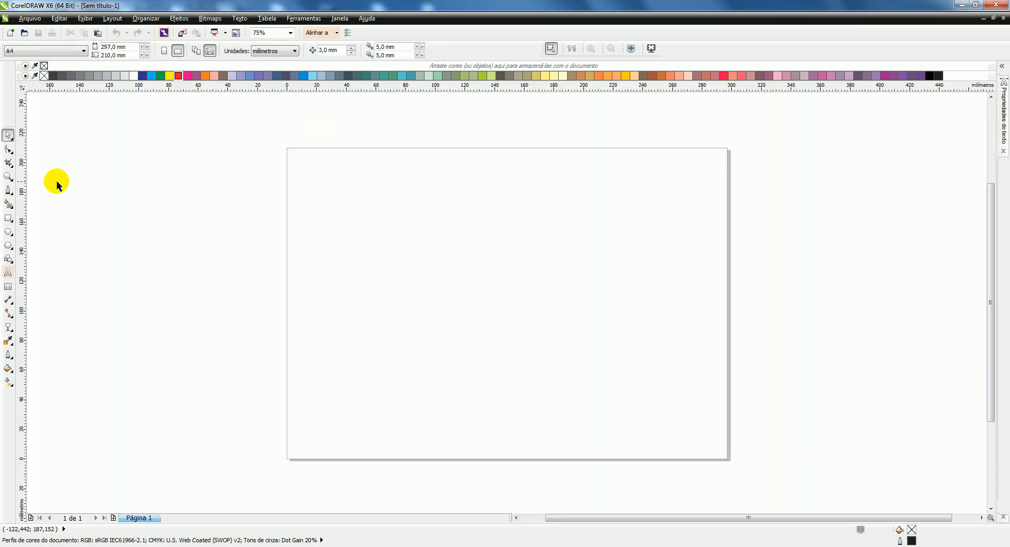
# Step: Create a page-sized rectangle without an outline and fill it with purple (C60 M80 Y0 K0)
pyautogui.doubleClick(6, 221)
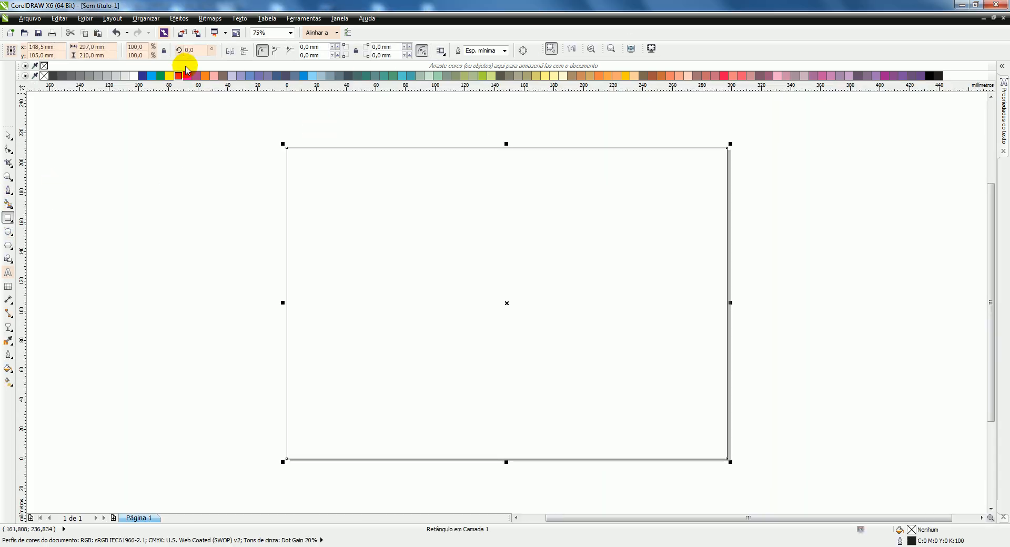
pyautogui.rightClick(44, 66)
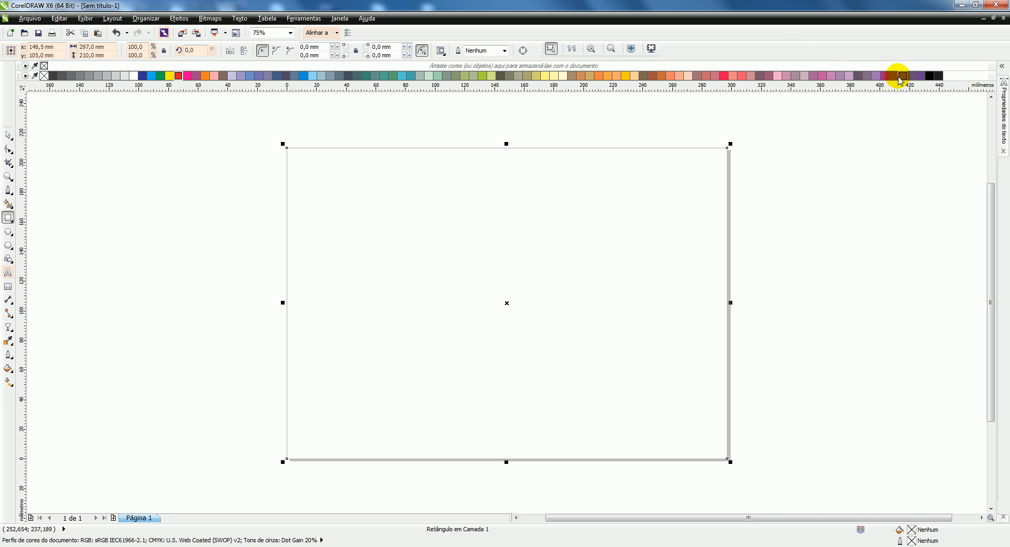
pyautogui.click(903, 75)
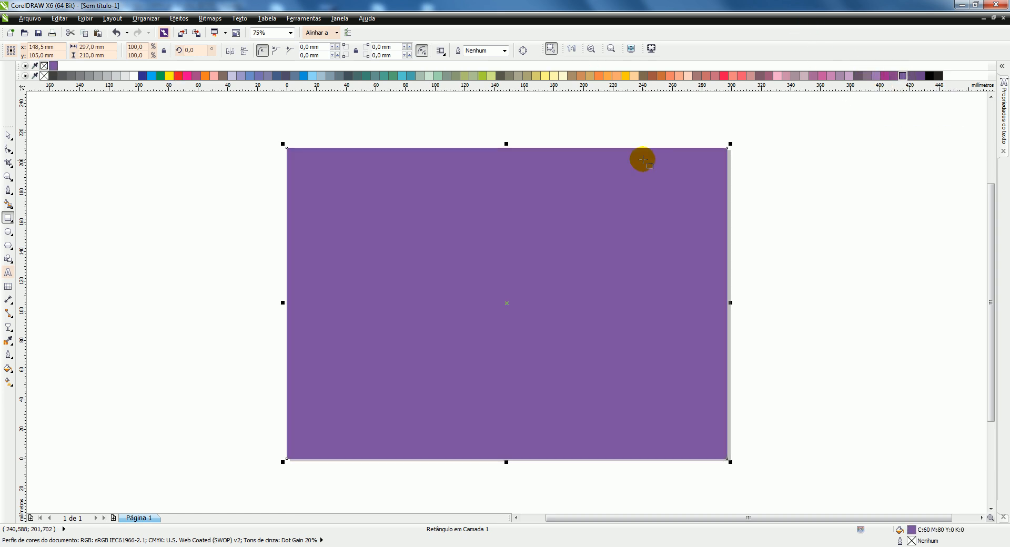
# Step: Draw a circle about 121 mm in diameter, centre it on the page and give it a red outline
pyautogui.click(9, 232)
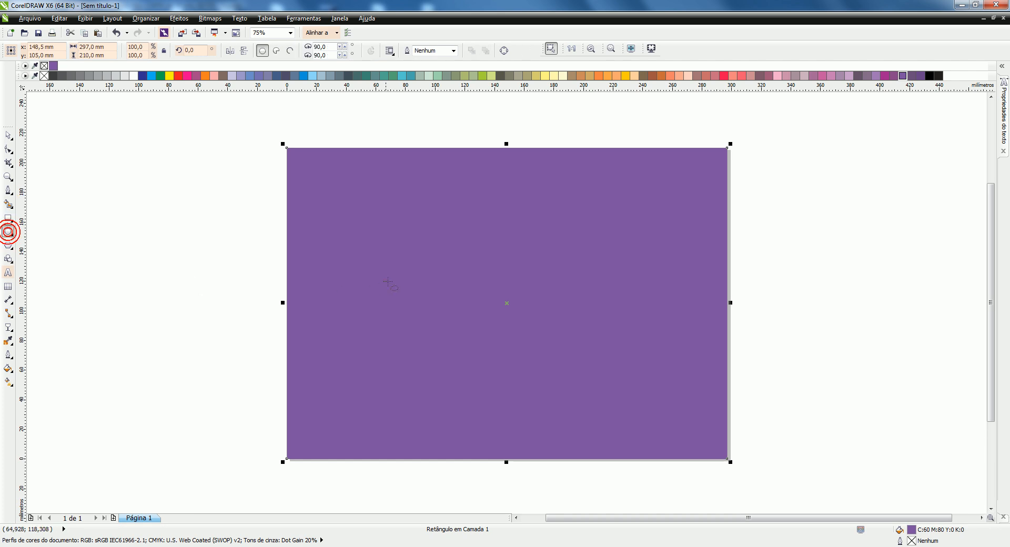
pyautogui.moveTo(422, 240); pyautogui.dragTo(600, 409)
pyautogui.press('p')
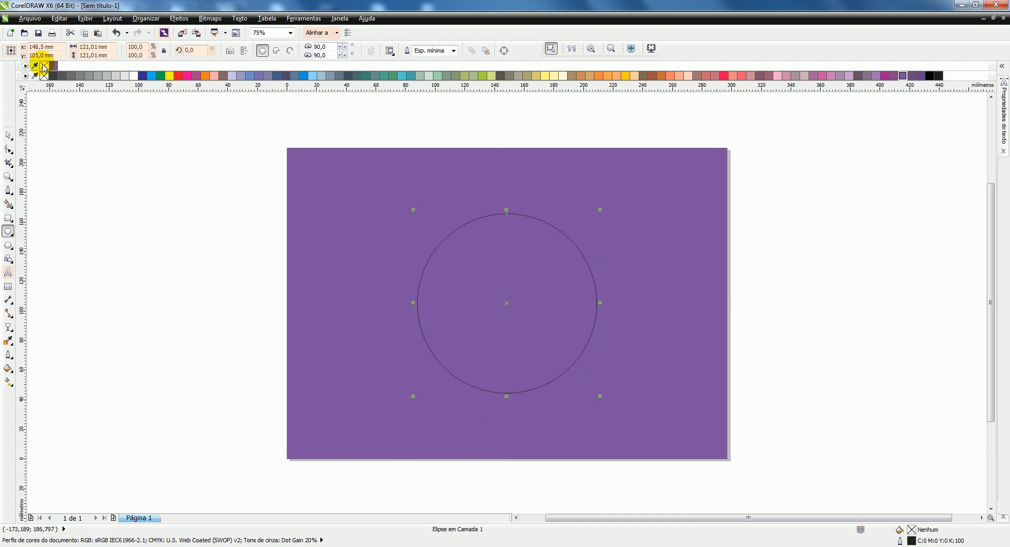
pyautogui.rightClick(181, 78)
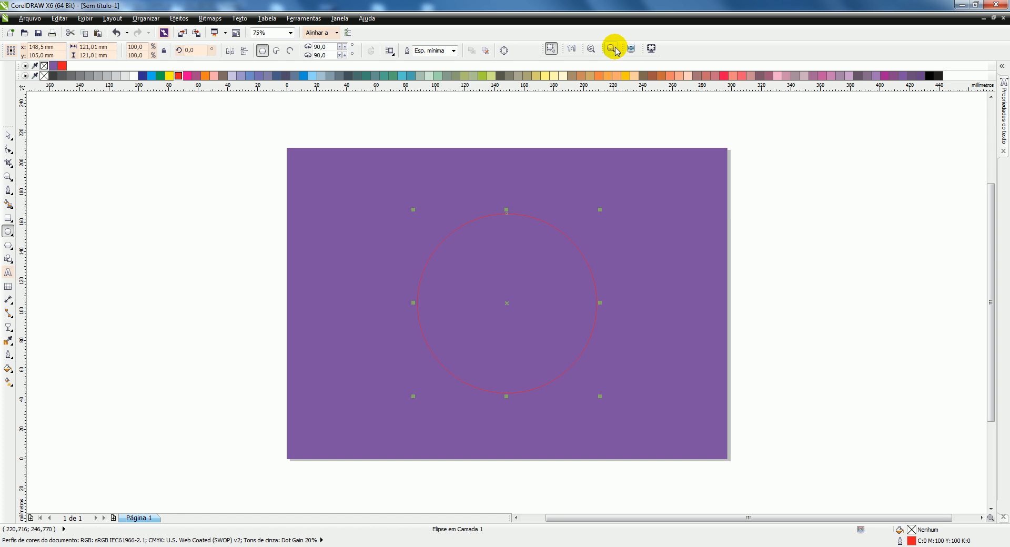
pyautogui.click(612, 48)
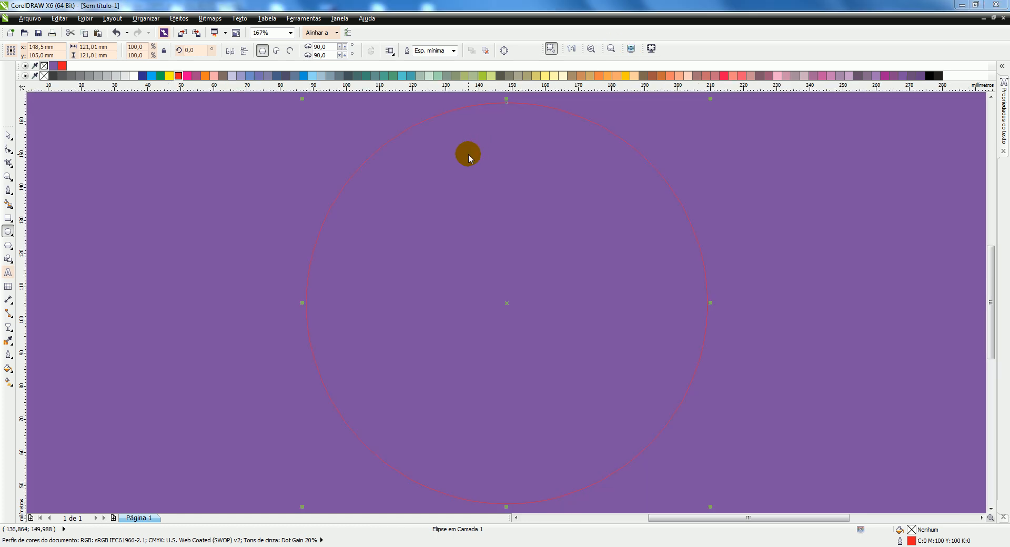
# Step: Import the memory-tips image, place it about 233 mm wide and centre it on the page
pyautogui.hotkey('ctrl', 'i')
pyautogui.scroll(-2, 565, 138)
pyautogui.click(230, 358)
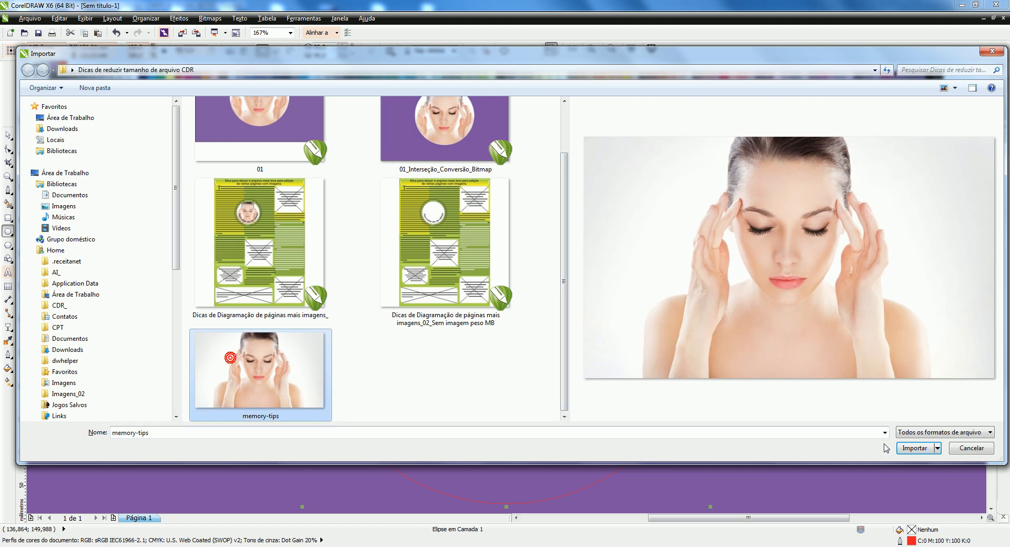
pyautogui.click(916, 448)
pyautogui.scroll(-3, 293, 129)
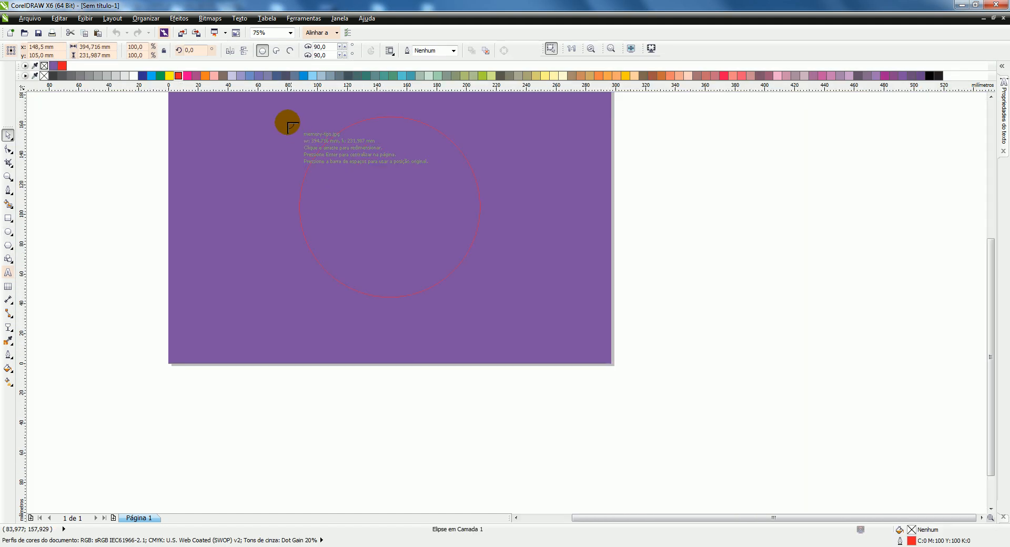
pyautogui.moveTo(264, 97); pyautogui.dragTo(609, 335)
pyautogui.press('p')
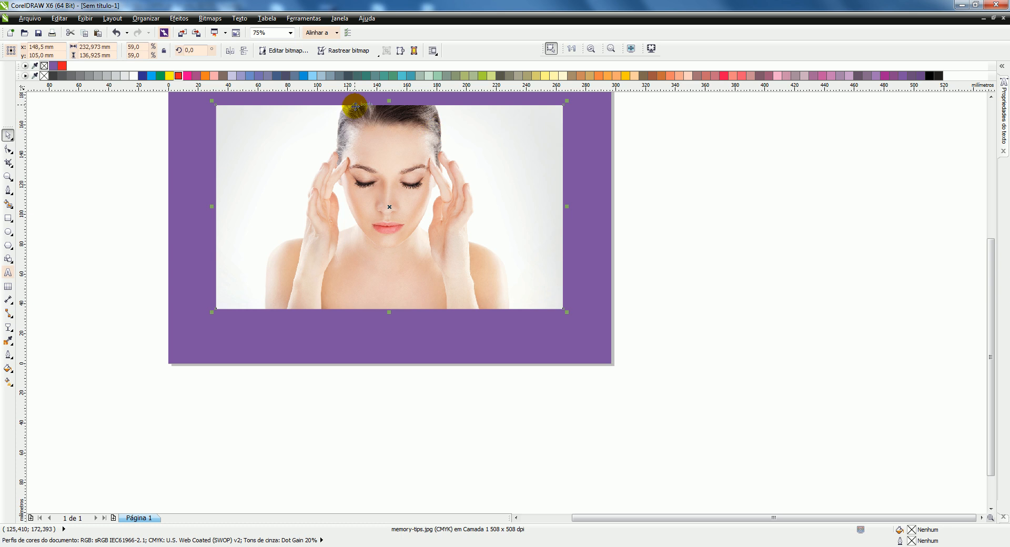
# Step: Send the imported photo back one level so it lies behind the red circle
pyautogui.rightClick(470, 123)
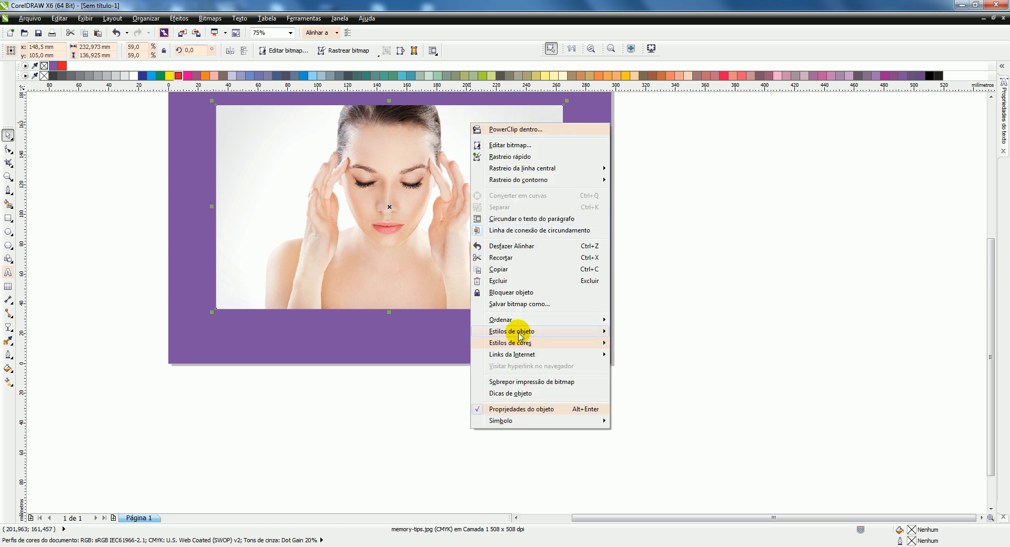
pyautogui.moveTo(488, 320)
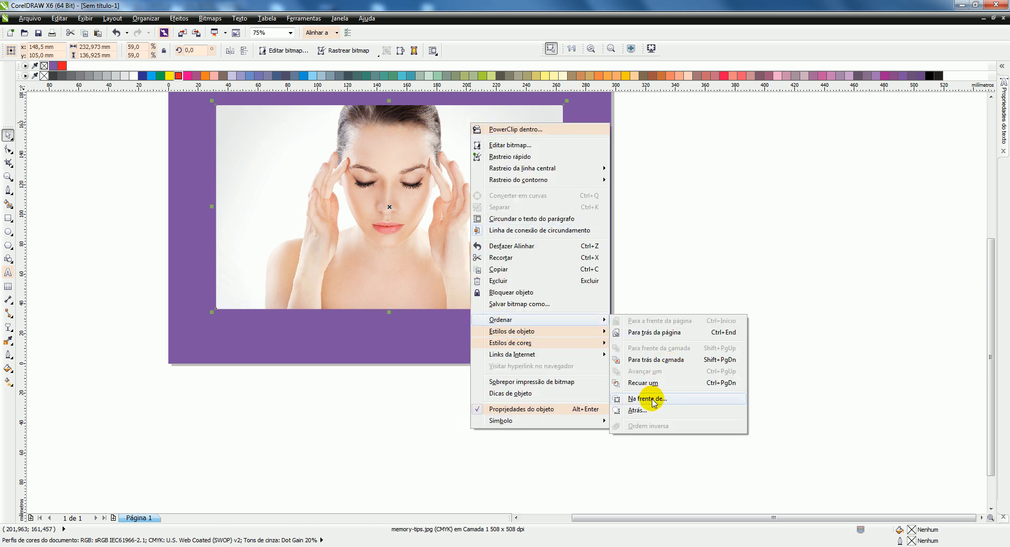
pyautogui.click(710, 387)
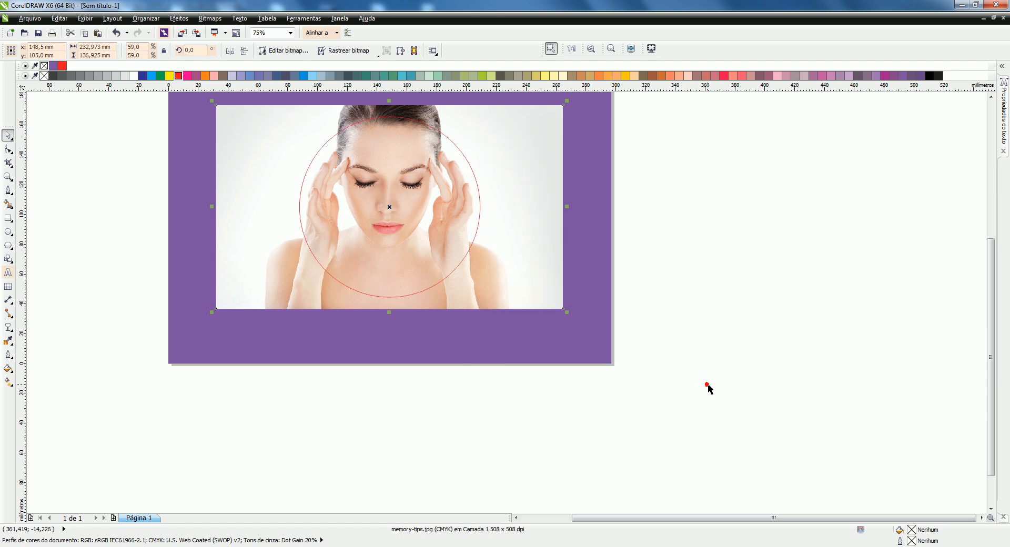
# Step: Move the imported photo about 8 mm down behind the red circle, to a vertical position of about 97 mm
pyautogui.scroll(-2, 388, 128)
pyautogui.scroll(2, 392, 120)
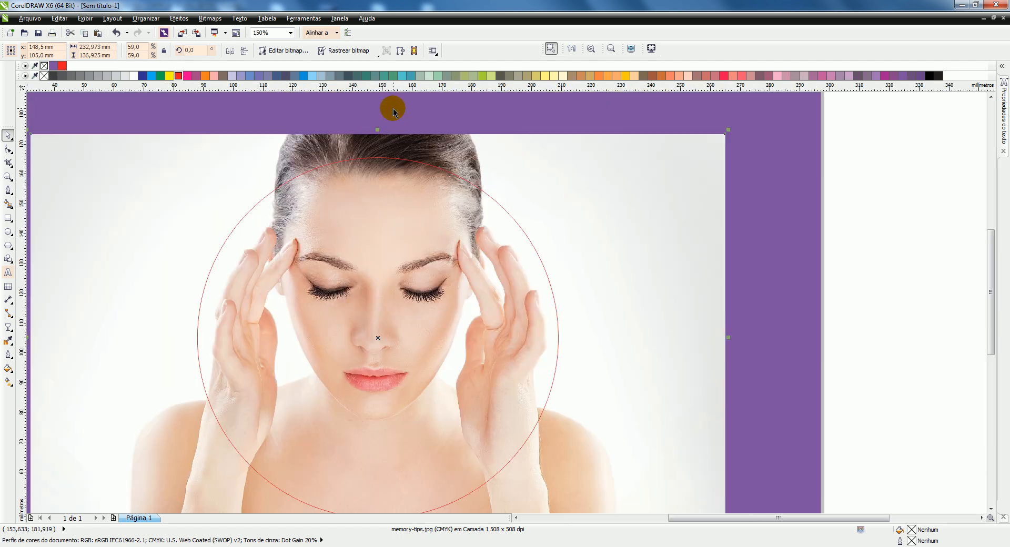
pyautogui.click(408, 171)
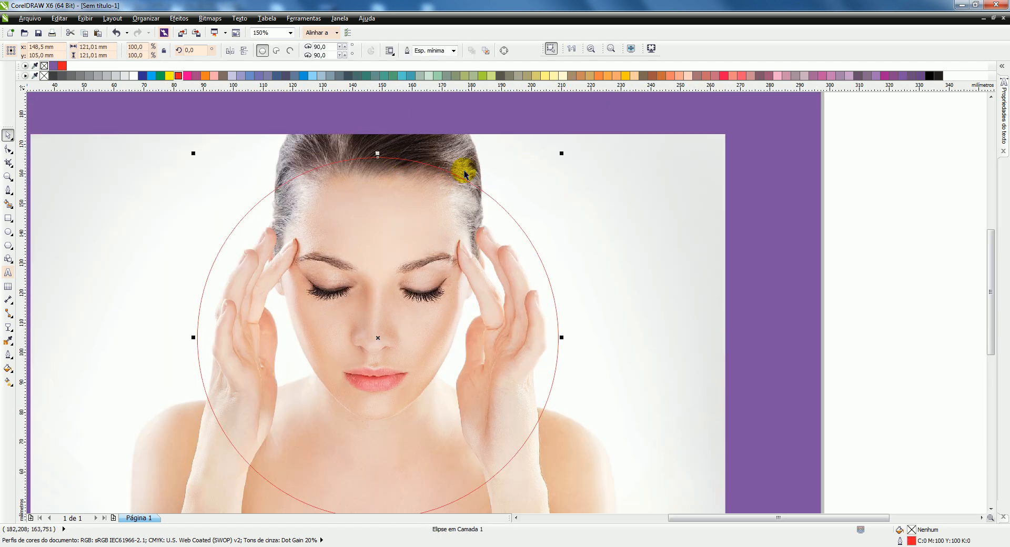
pyautogui.scroll(-2, 594, 180)
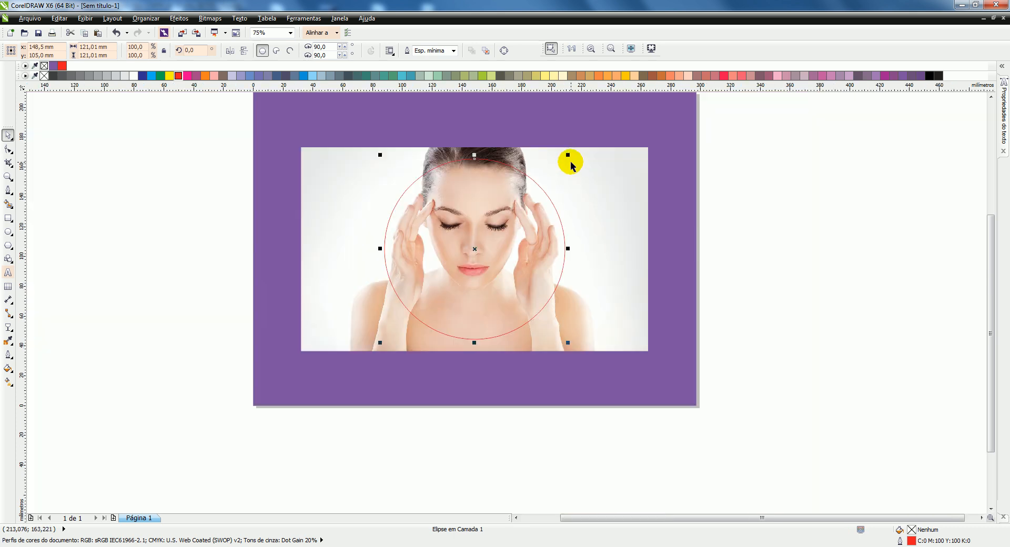
pyautogui.moveTo(593, 162); pyautogui.dragTo(594, 169)
pyautogui.scroll(2, 500, 171)
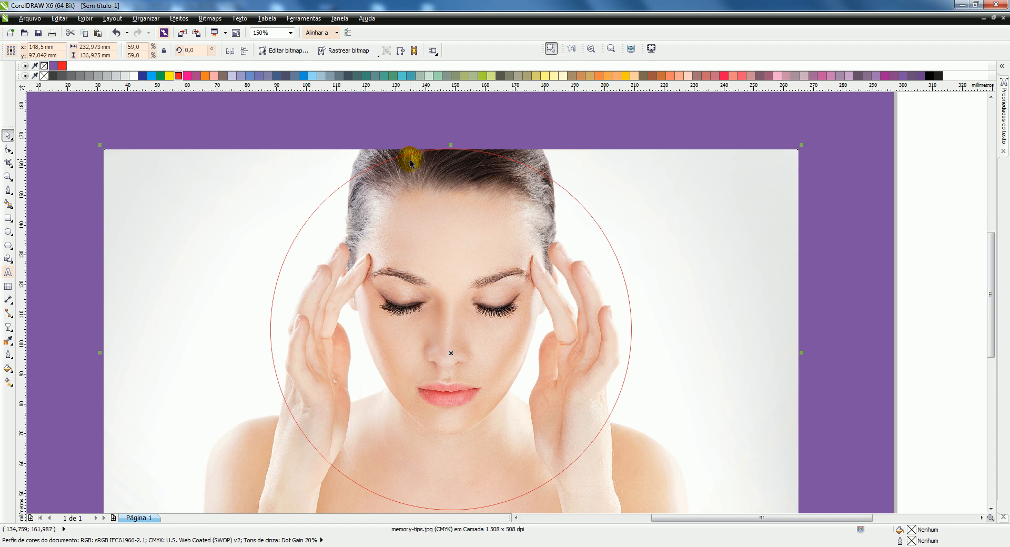
pyautogui.scroll(-2, 472, 160)
# Step: Create an intersection of the red circle and the photo to produce a circular piece of the image
pyautogui.click(480, 169)
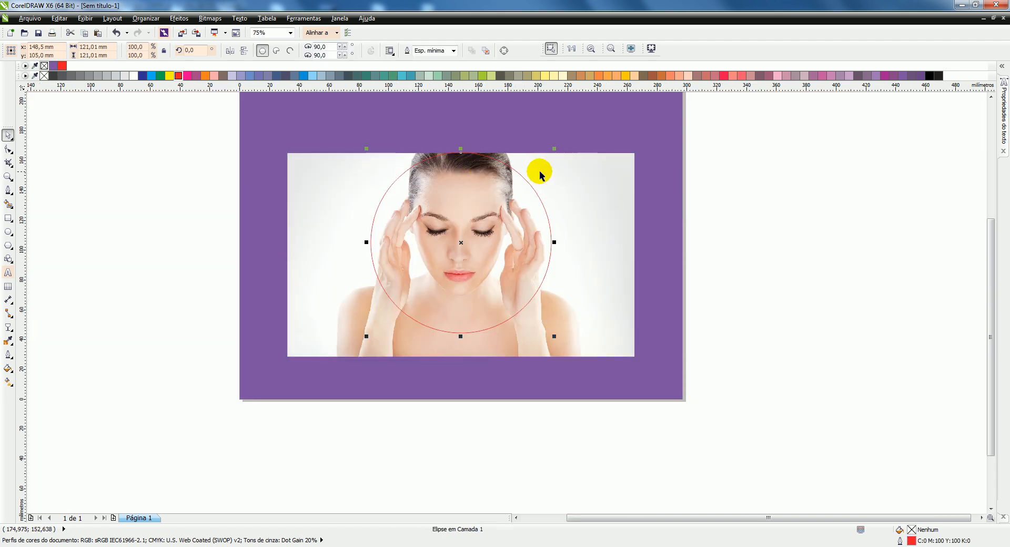
pyautogui.keyDown('shift'); pyautogui.click(615, 172); pyautogui.keyUp('shift')
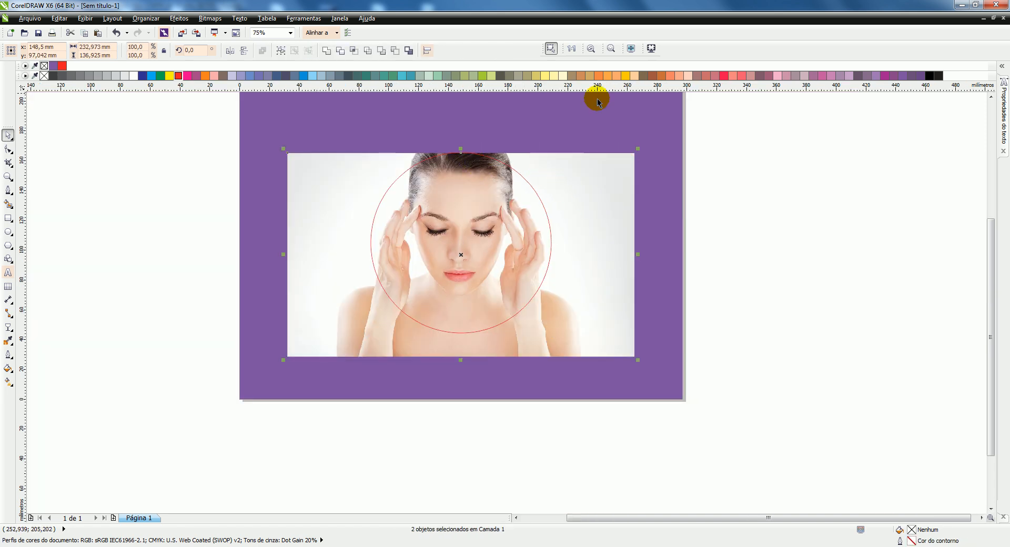
pyautogui.click(354, 51)
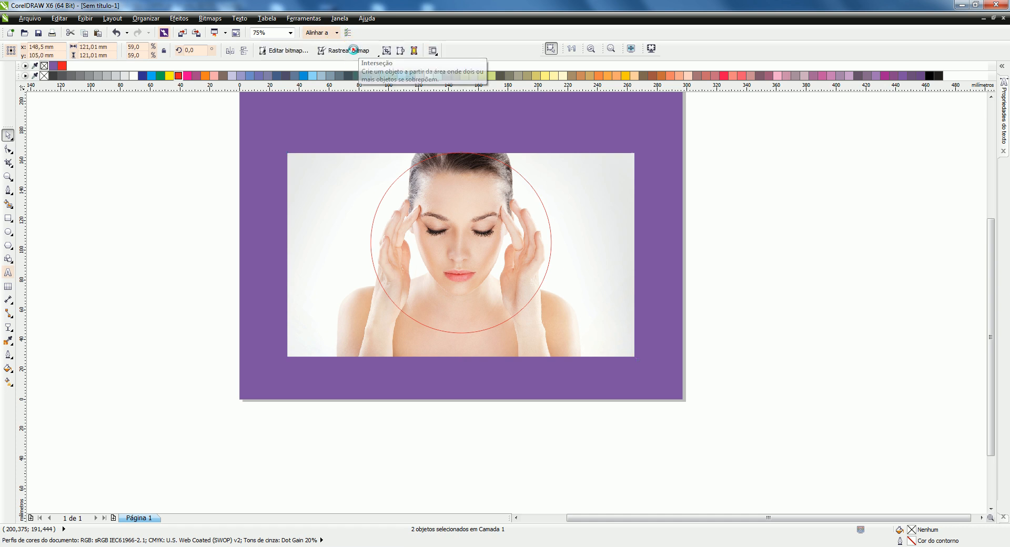
# Step: Delete the original rectangular photo, keeping the circular piece and the red circle
pyautogui.click(586, 173)
pyautogui.click(621, 171)
pyautogui.click(434, 173)
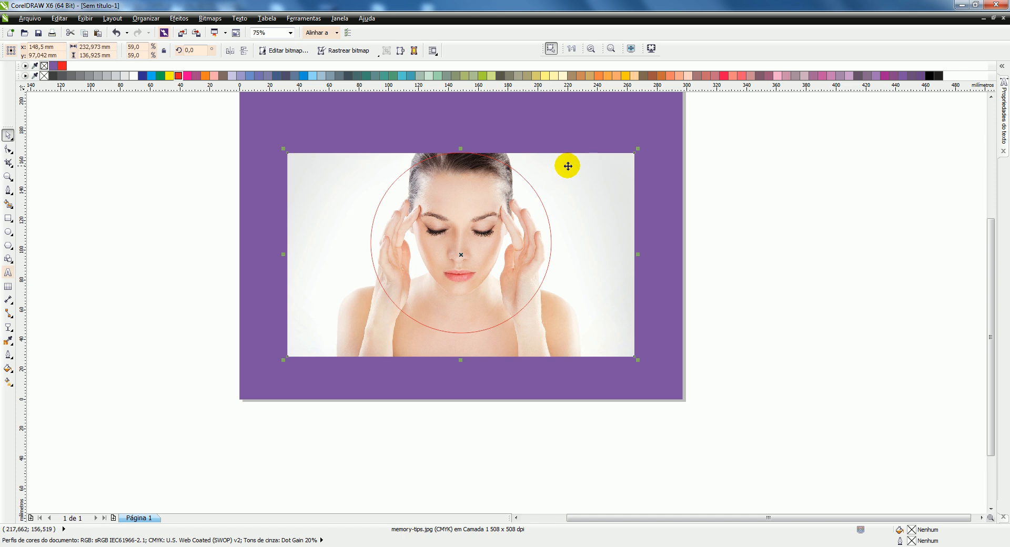
pyautogui.press('Delete')
# Step: Select the circular photo beneath the red circle, move it about 135 mm to the right and undo the move
pyautogui.click(474, 175)
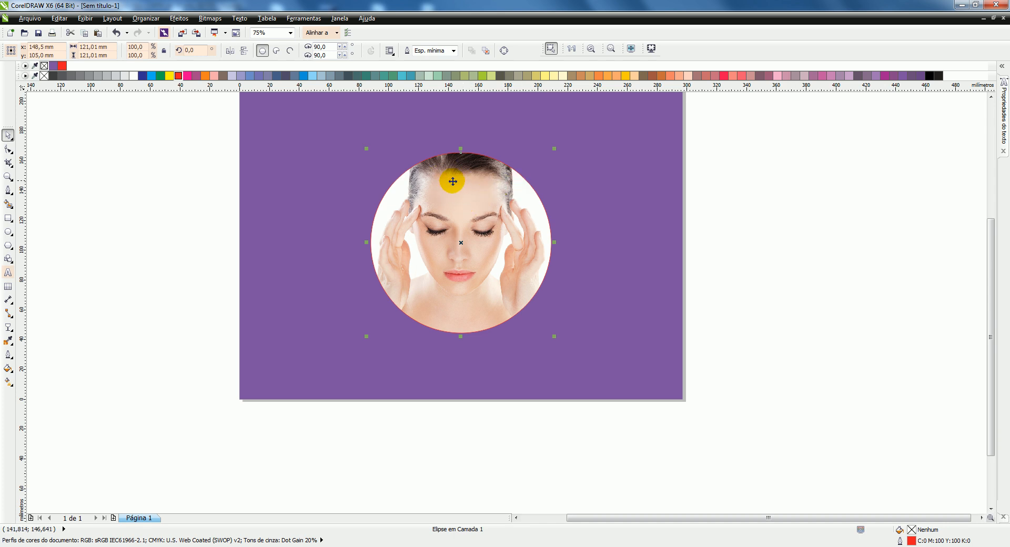
pyautogui.click(472, 183)
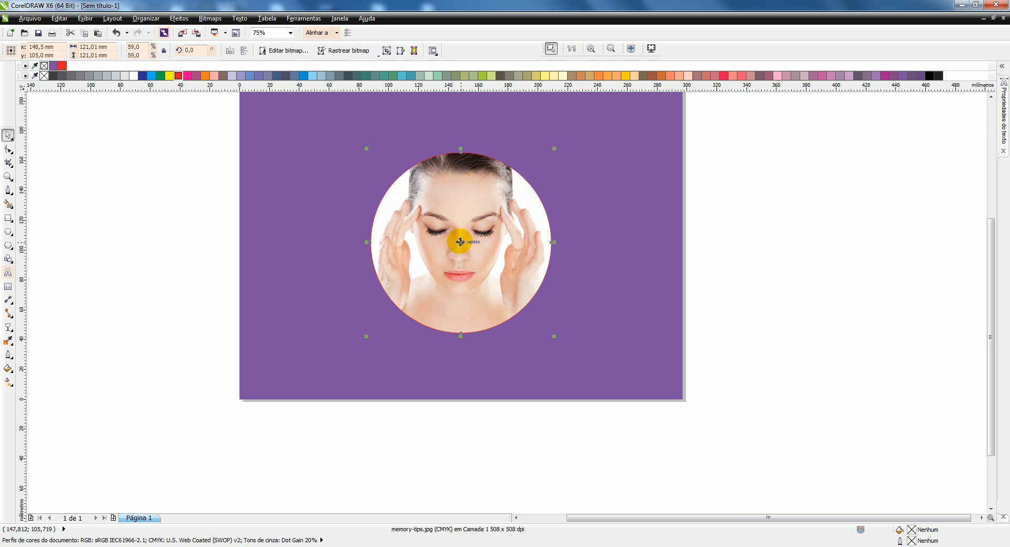
pyautogui.moveTo(460, 242); pyautogui.dragTo(662, 225)
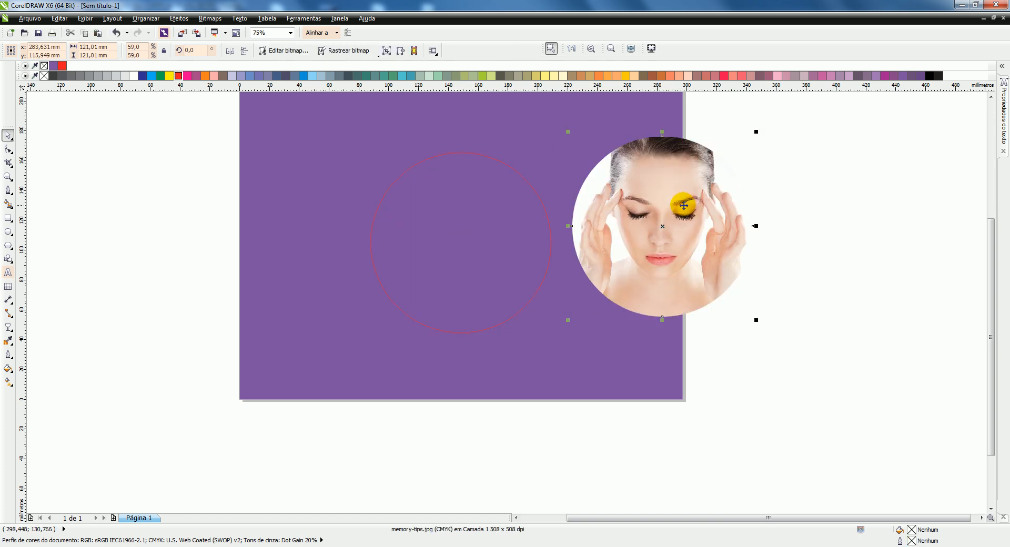
pyautogui.hotkey('ctrl', 'z')
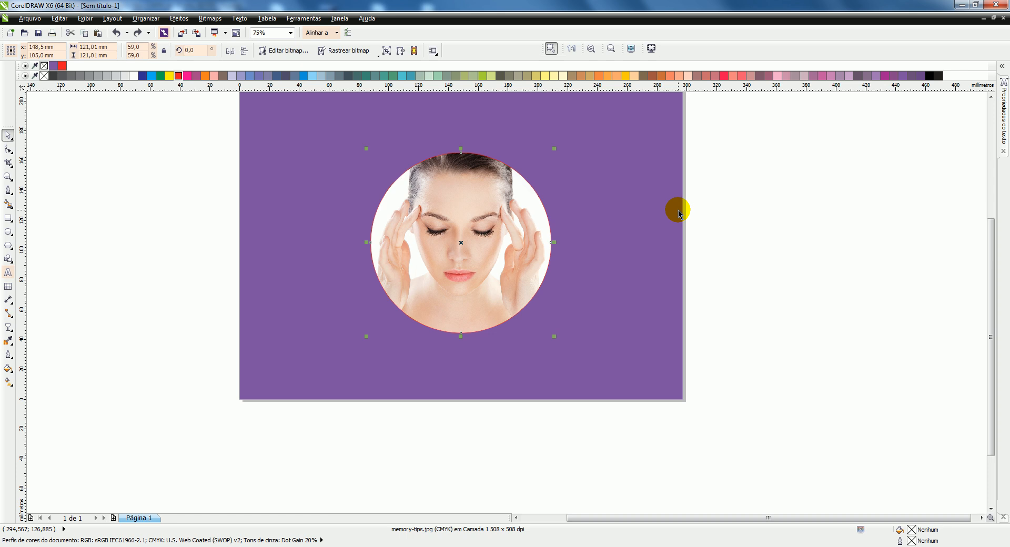
# Step: Cycle the selection to the red circle, move it about 121 mm to the right off the photo and undo the move
pyautogui.press('Tab')
pyautogui.press('Tab')
pyautogui.press('Tab')
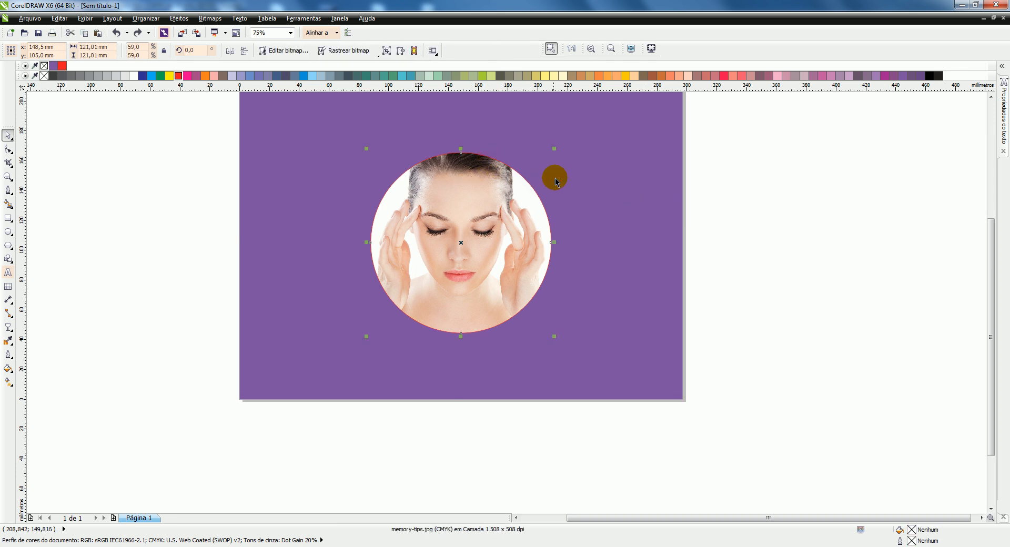
pyautogui.press('Tab')
pyautogui.moveTo(459, 242); pyautogui.dragTo(639, 227)
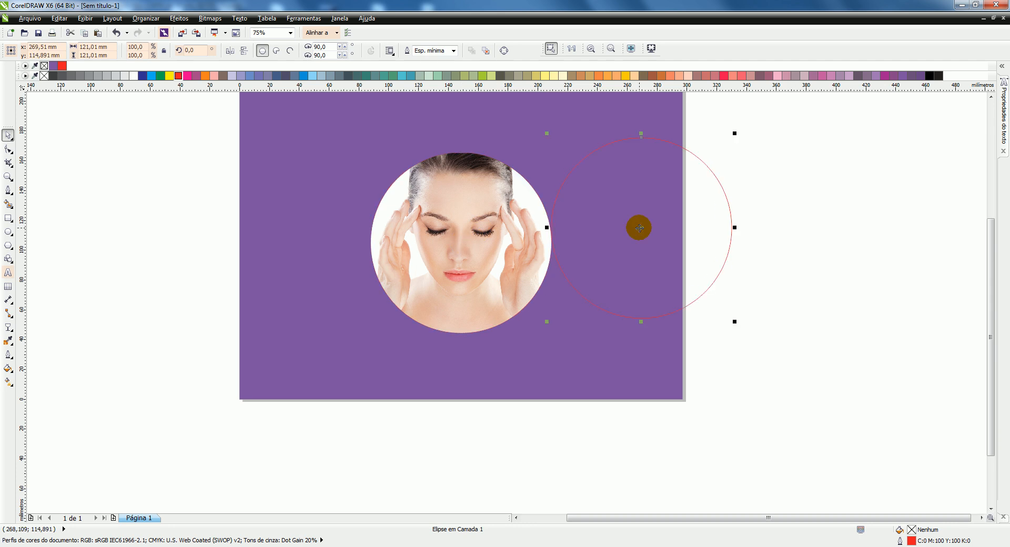
pyautogui.hotkey('ctrl', 'z')
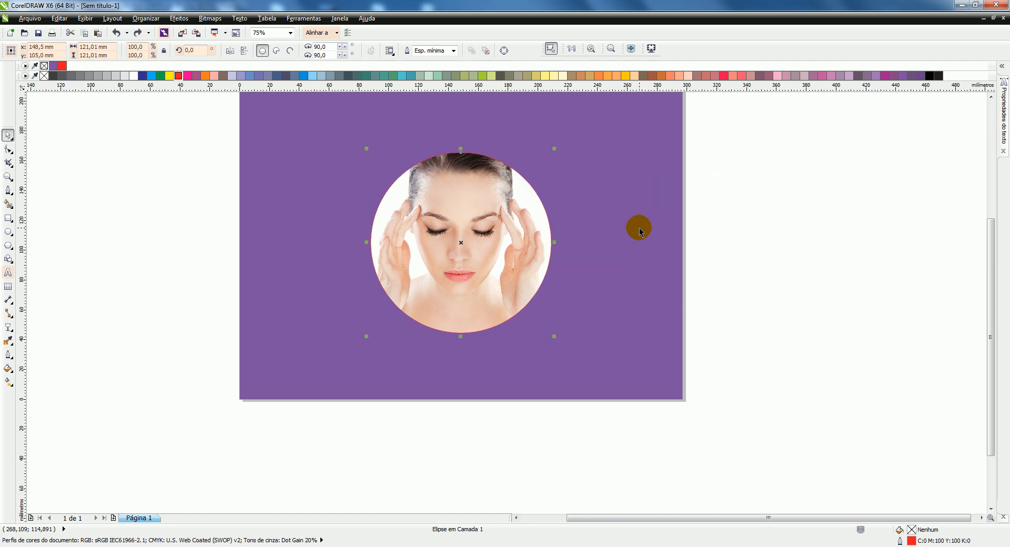
# Step: Cycle the selection back to the circular photo, shift it about 29 mm right and 12 mm up, and undo the shift
pyautogui.press('Tab')
pyautogui.press('Tab')
pyautogui.moveTo(462, 242); pyautogui.dragTo(503, 225)
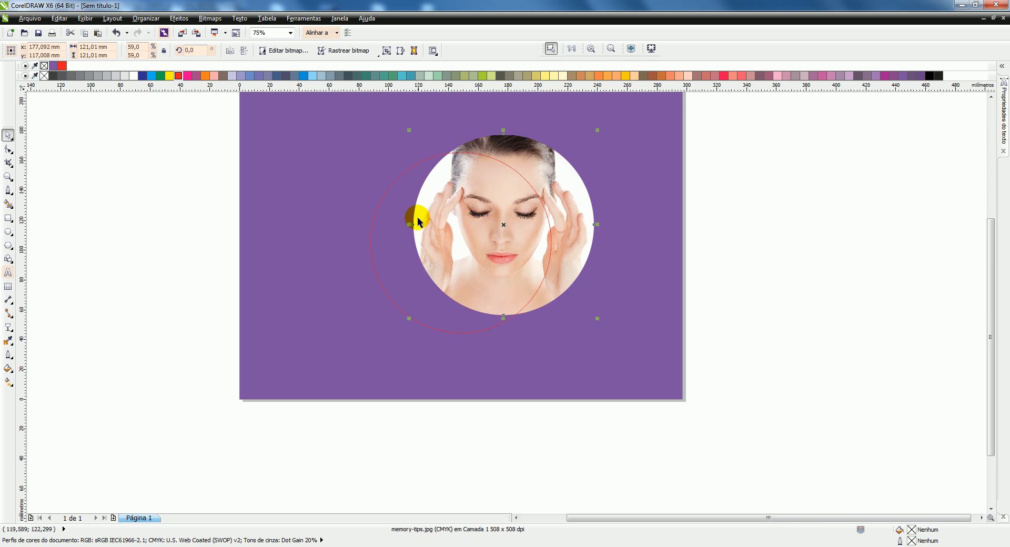
pyautogui.hotkey('ctrl', 'z')
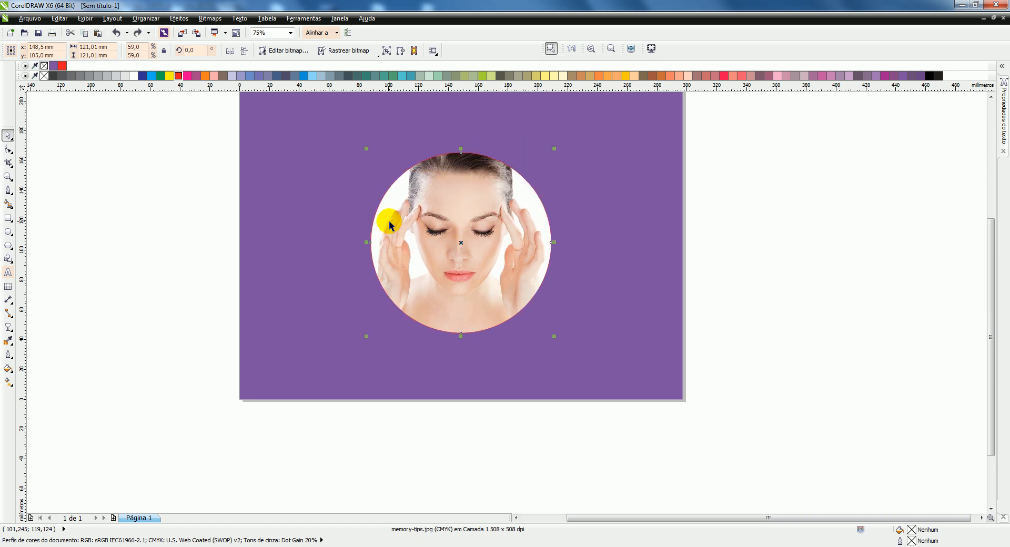
# Step: Deselect everything, reselect the circular photo through the objects stacked over it, move it about 79 mm right and undo the move
pyautogui.click(736, 153)
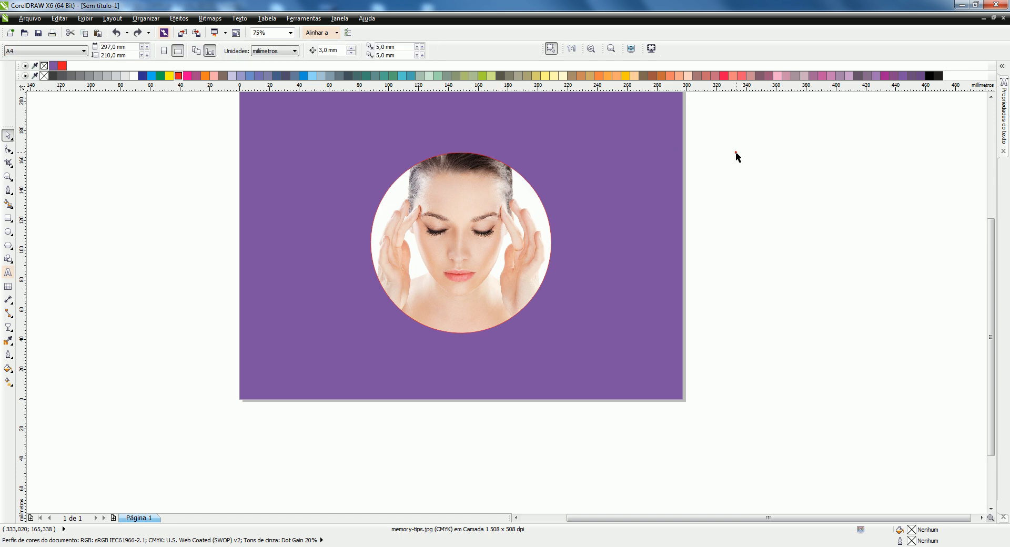
pyautogui.click(469, 198)
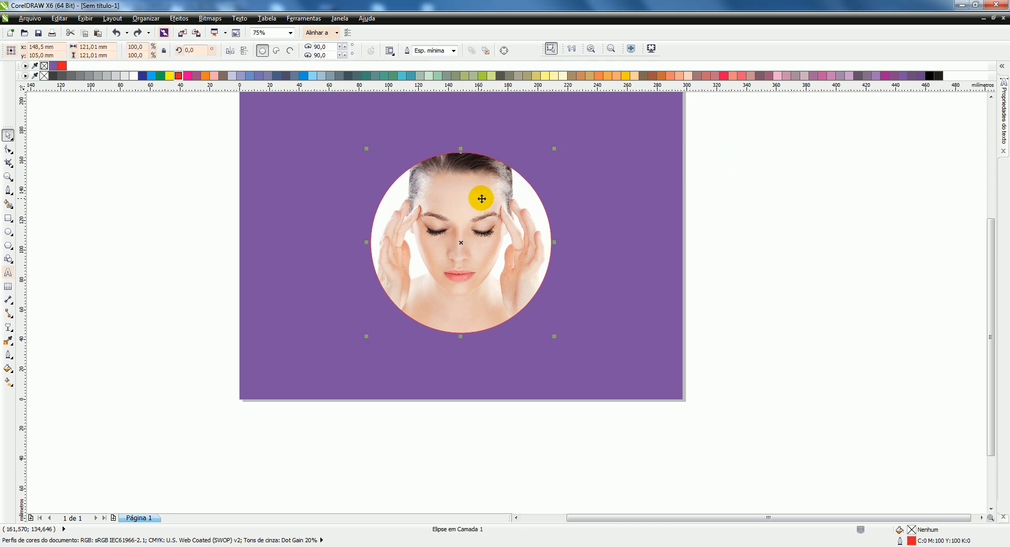
pyautogui.keyDown('alt'); pyautogui.click(481, 199); pyautogui.keyUp('alt')
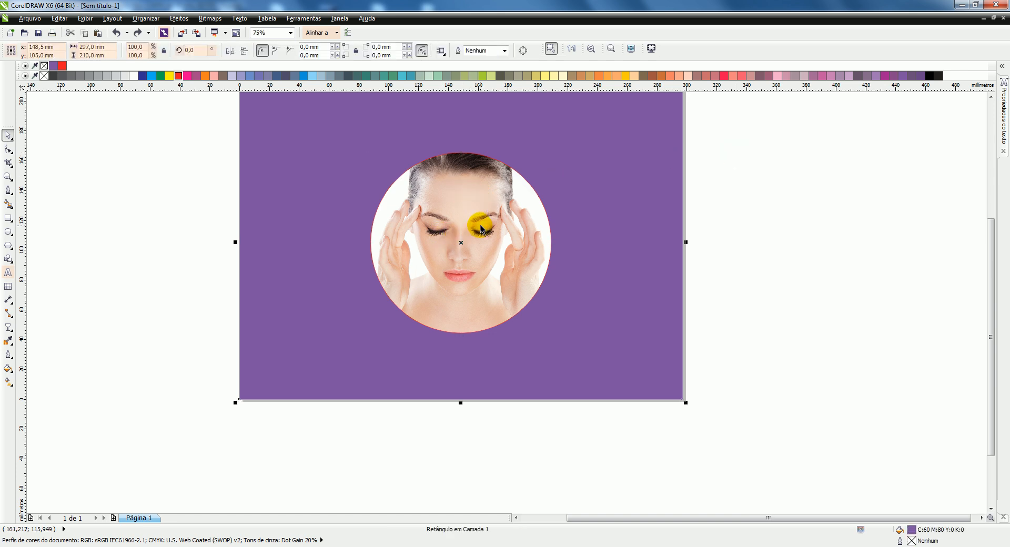
pyautogui.click(479, 173)
pyautogui.keyDown('alt'); pyautogui.click(476, 185); pyautogui.keyUp('alt')
pyautogui.moveTo(457, 249); pyautogui.dragTo(575, 225)
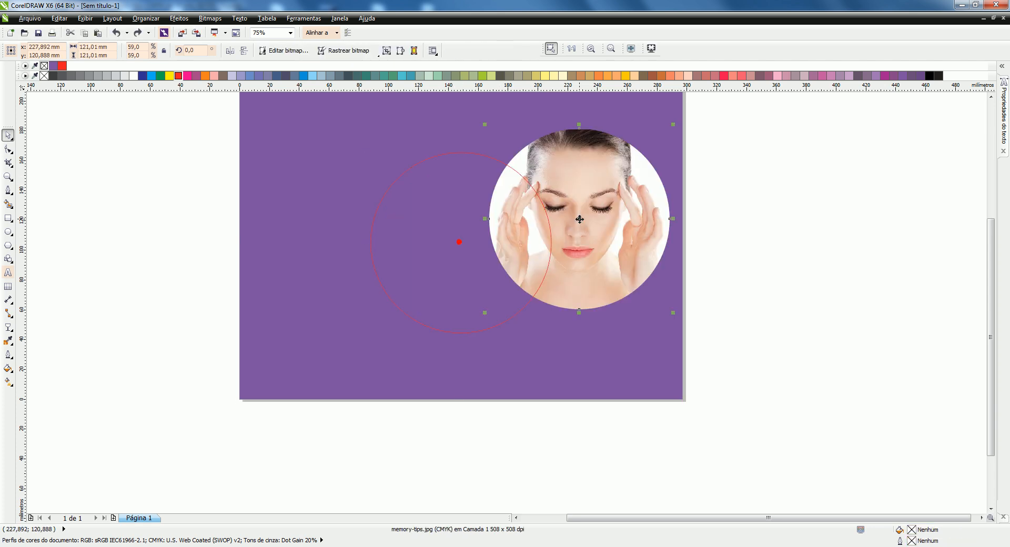
pyautogui.hotkey('ctrl', 'z')
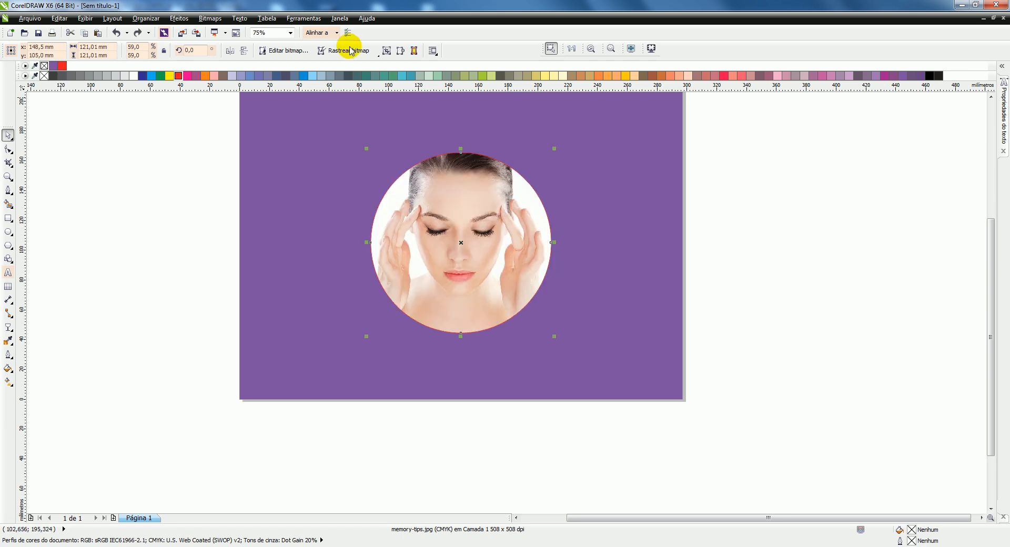
# Step: Convert the circular photo to a 300 dpi bitmap in Cor CMYK (32 bit) with anti-aliasing and a transparent background
pyautogui.click(215, 20)
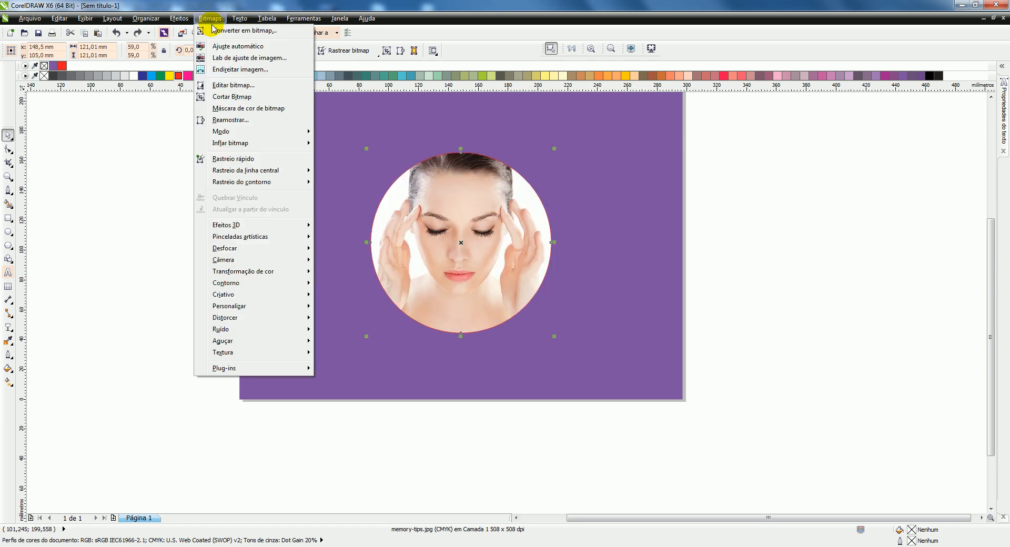
pyautogui.click(213, 29)
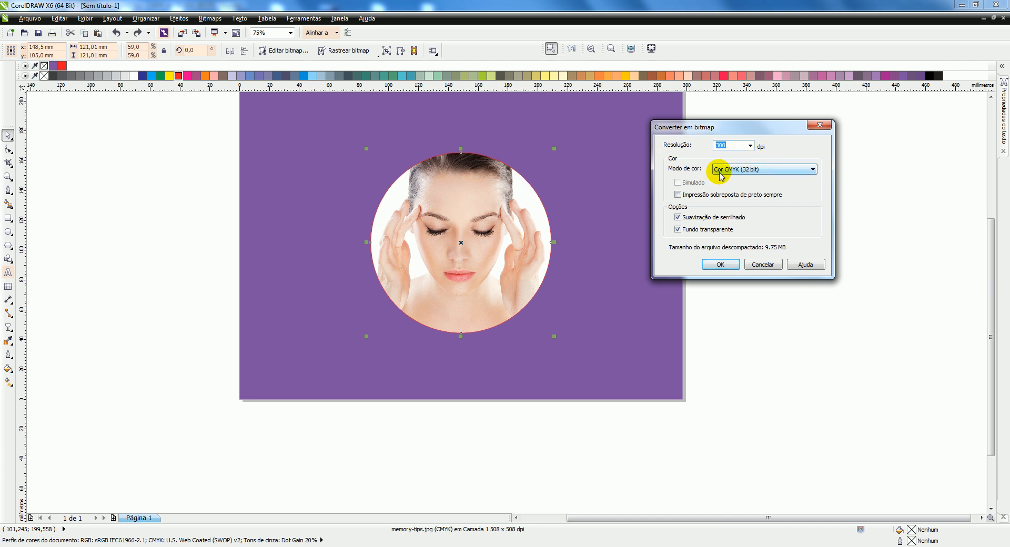
pyautogui.click(747, 170)
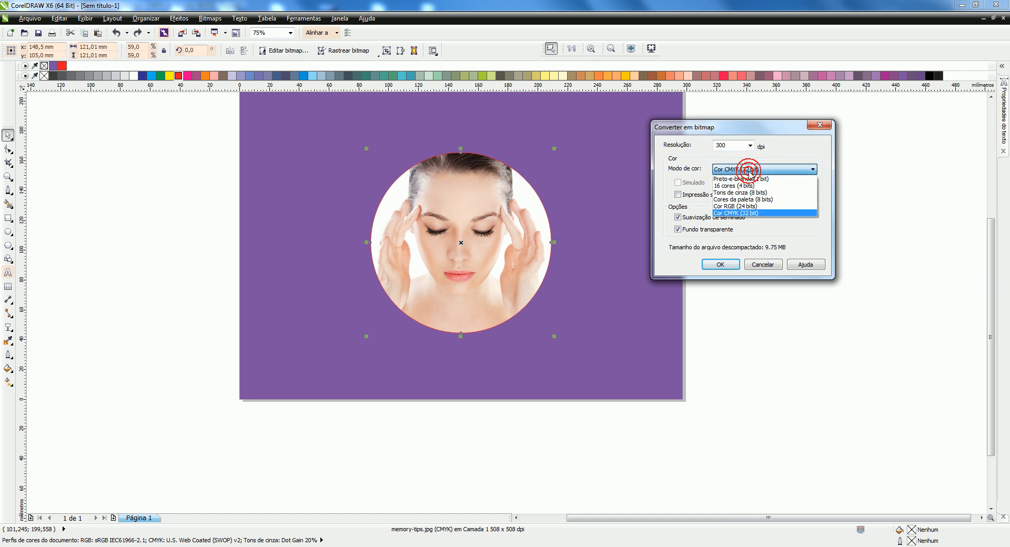
pyautogui.click(729, 212)
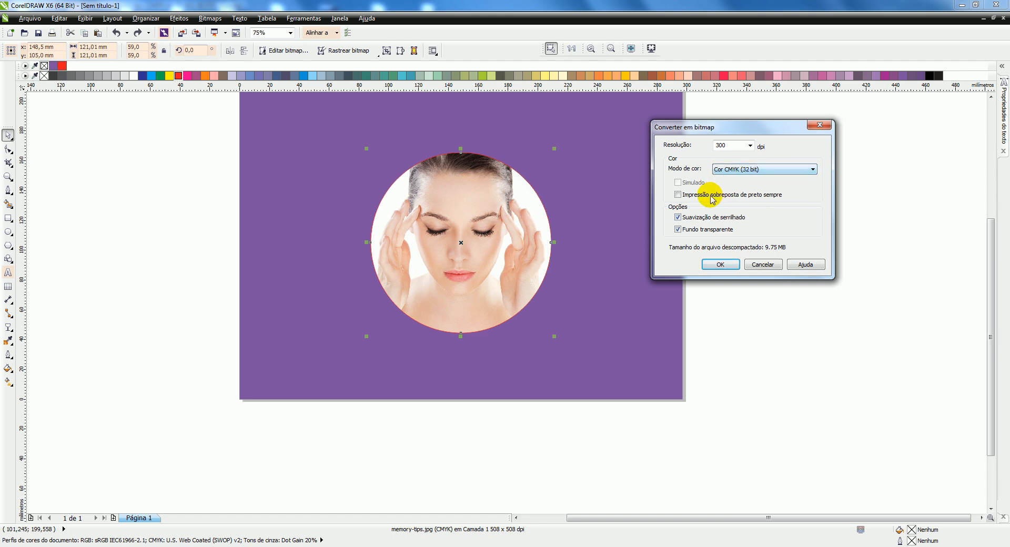
pyautogui.click(720, 264)
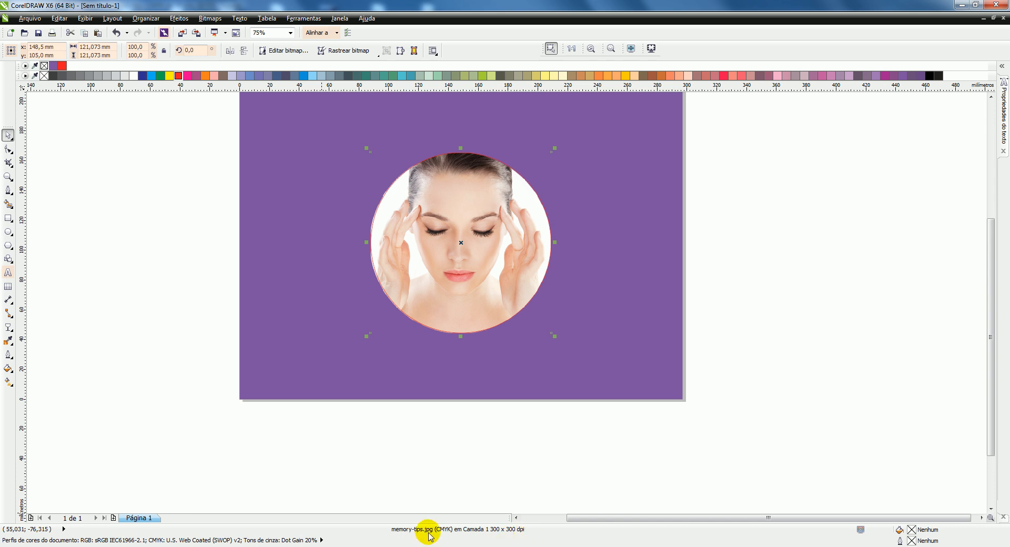
# Step: Undo the bitmap conversion and the deletion of the original photo, and redo the deletion
pyautogui.hotkey('ctrl', 'z')
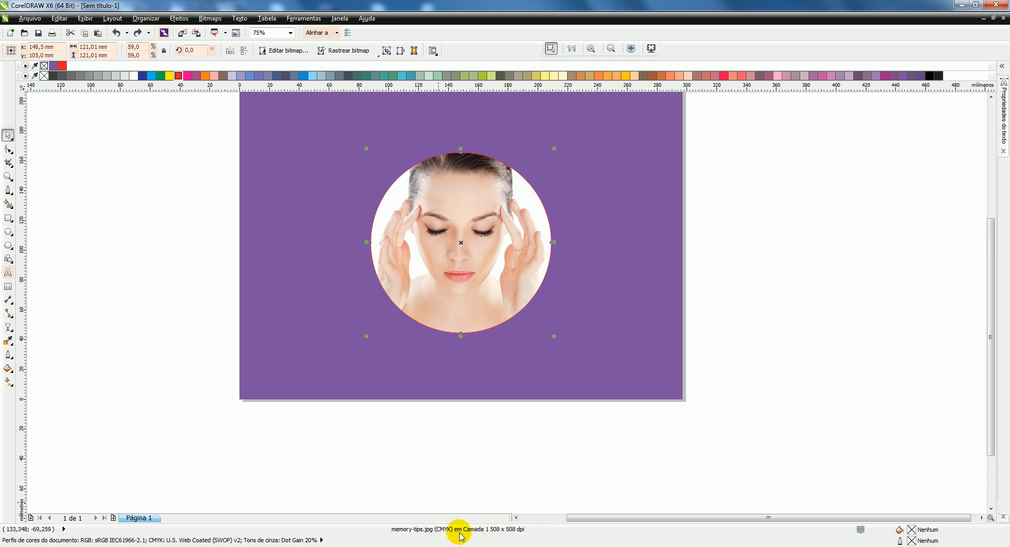
pyautogui.hotkey('ctrl', 'z')
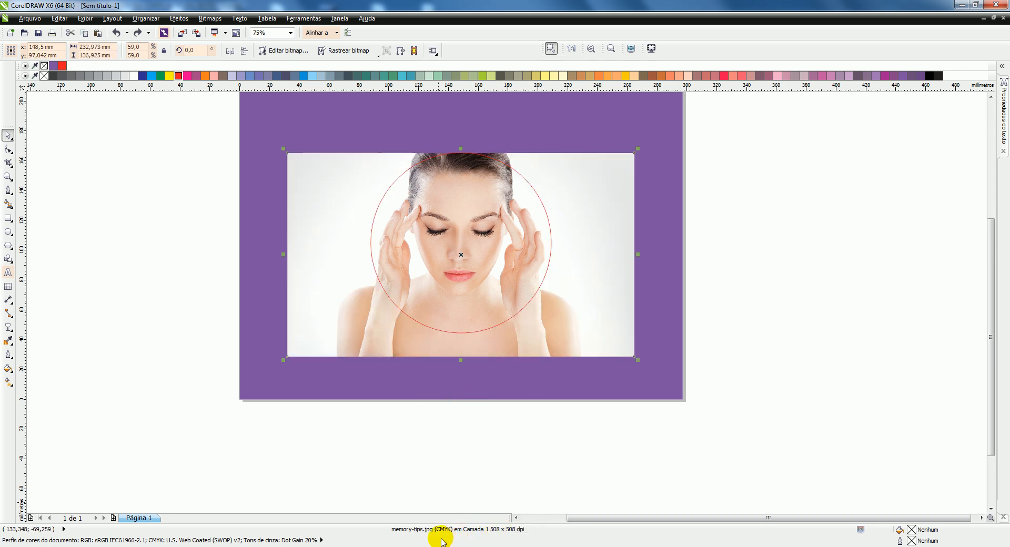
pyautogui.click(140, 33)
# Step: Select the circular photo and convert it to a bitmap again with the same 300 dpi CMYK settings
pyautogui.click(463, 262)
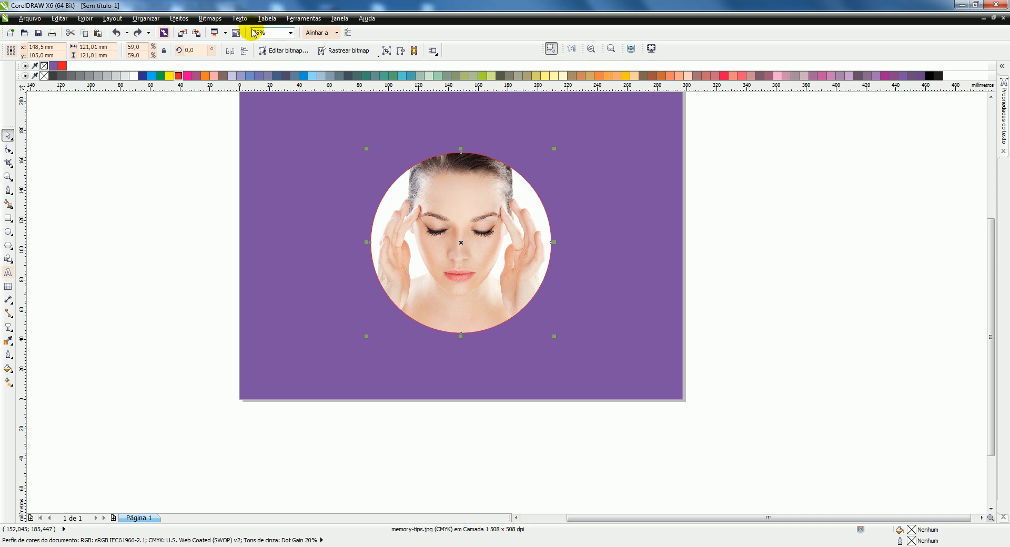
pyautogui.click(210, 18)
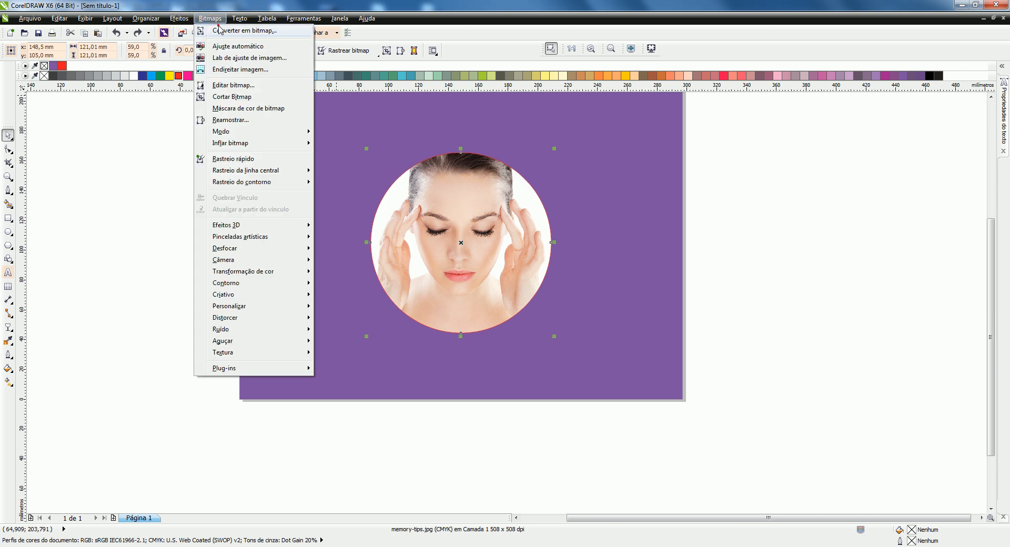
pyautogui.click(221, 29)
pyautogui.click(721, 264)
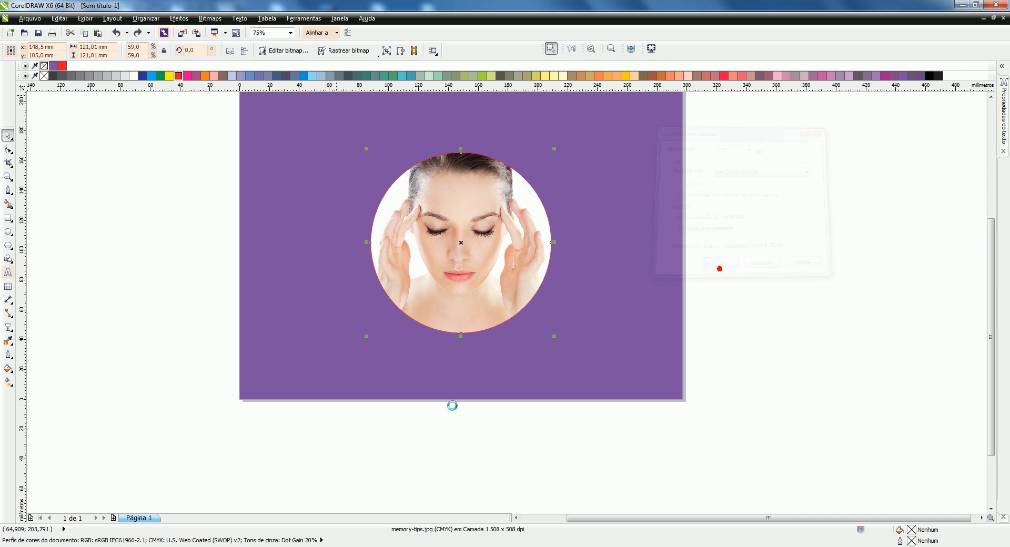
# Step: Deselect the photo and close the document without saving the changes
pyautogui.click(488, 480)
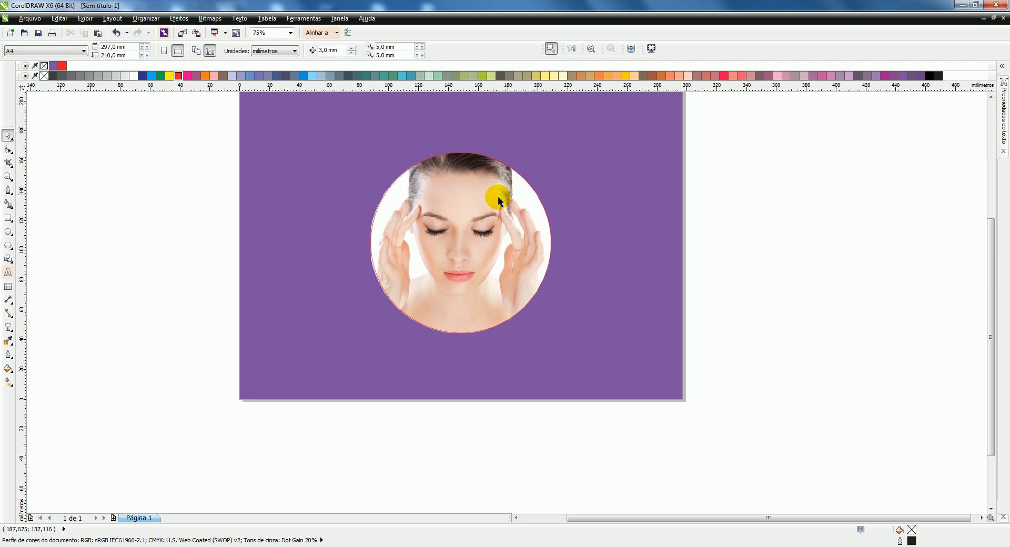
pyautogui.click(1002, 18)
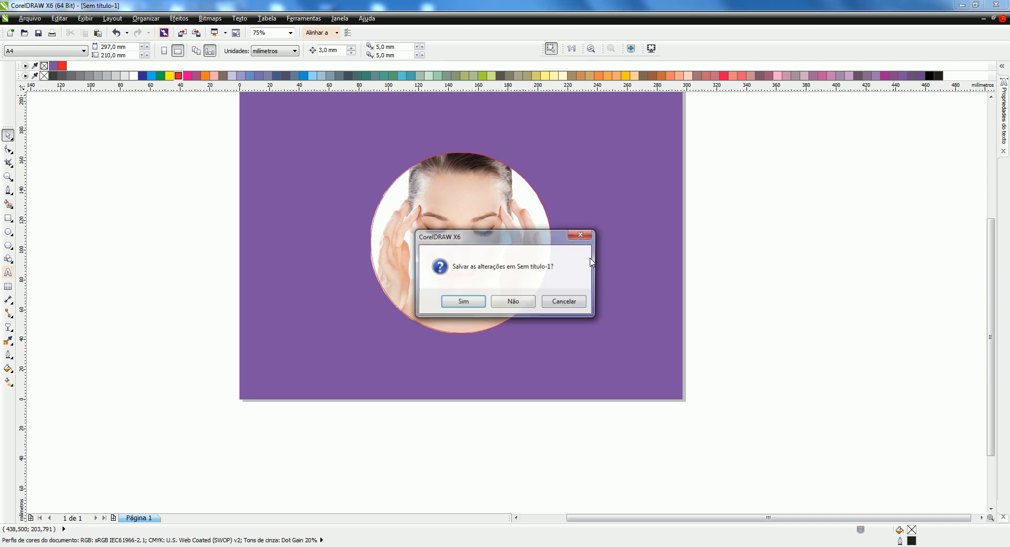
pyautogui.click(513, 304)
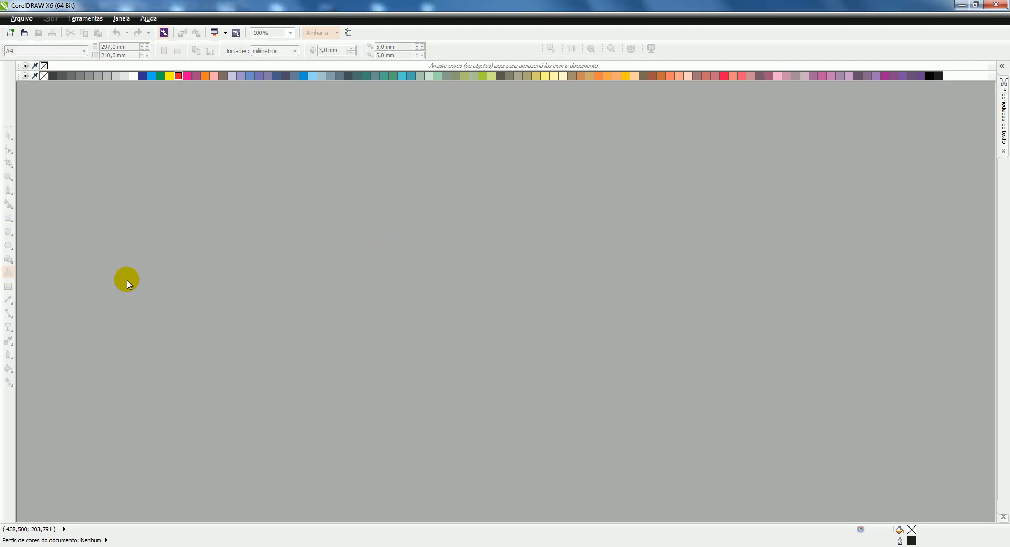
# Step: Switch to the project folder and check the file sizes of the layout files with and without the photo
pyautogui.click(108, 546)
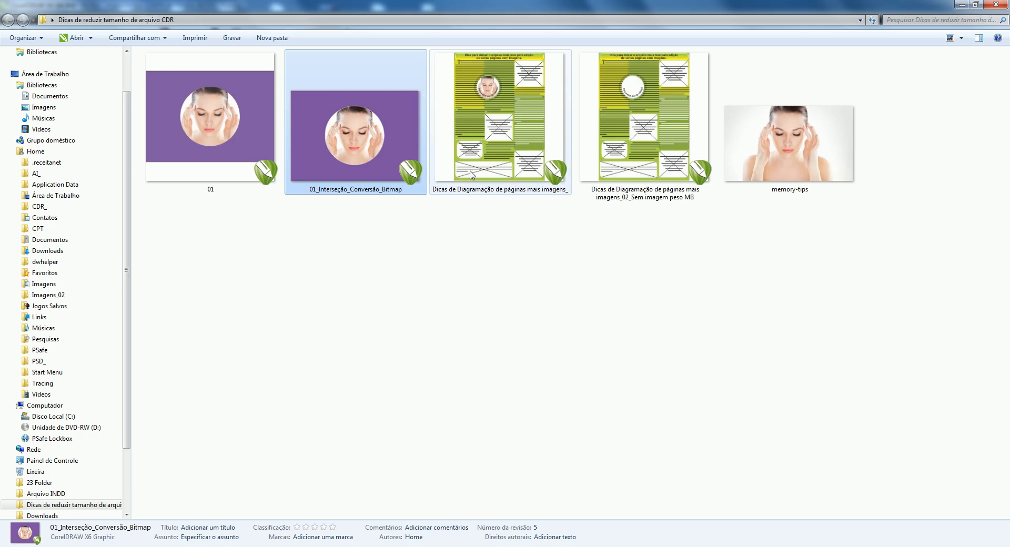
pyautogui.click(495, 126)
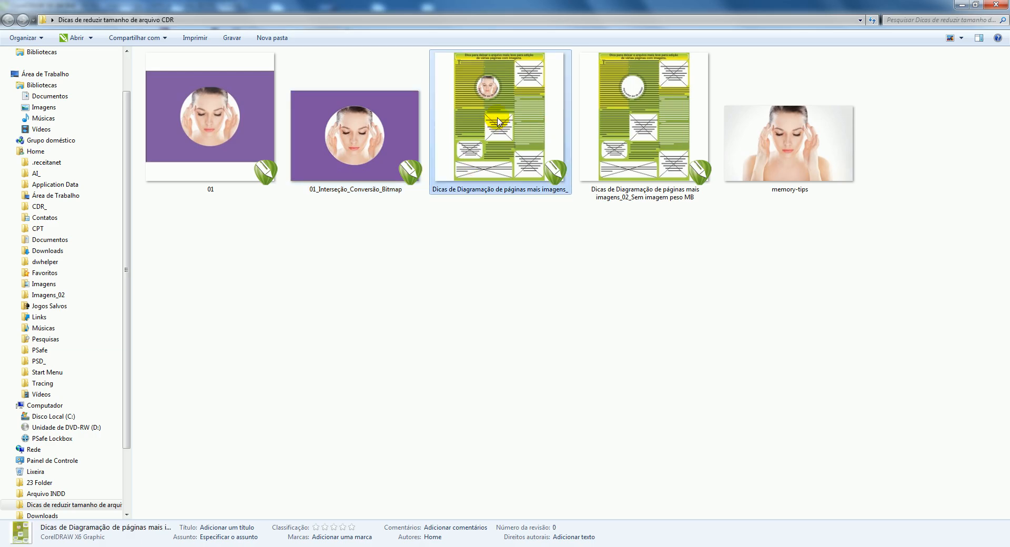
pyautogui.moveTo(498, 121)
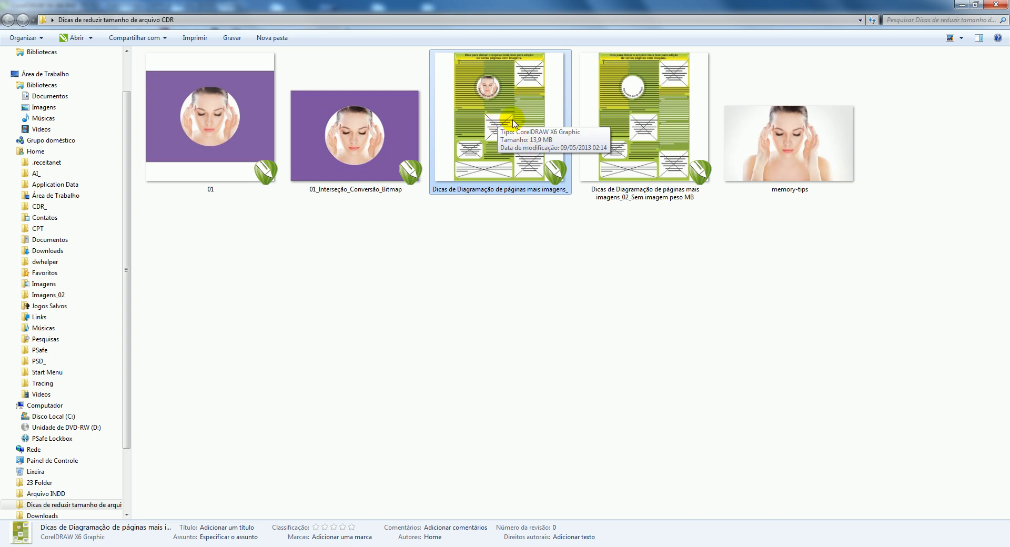
pyautogui.click(636, 97)
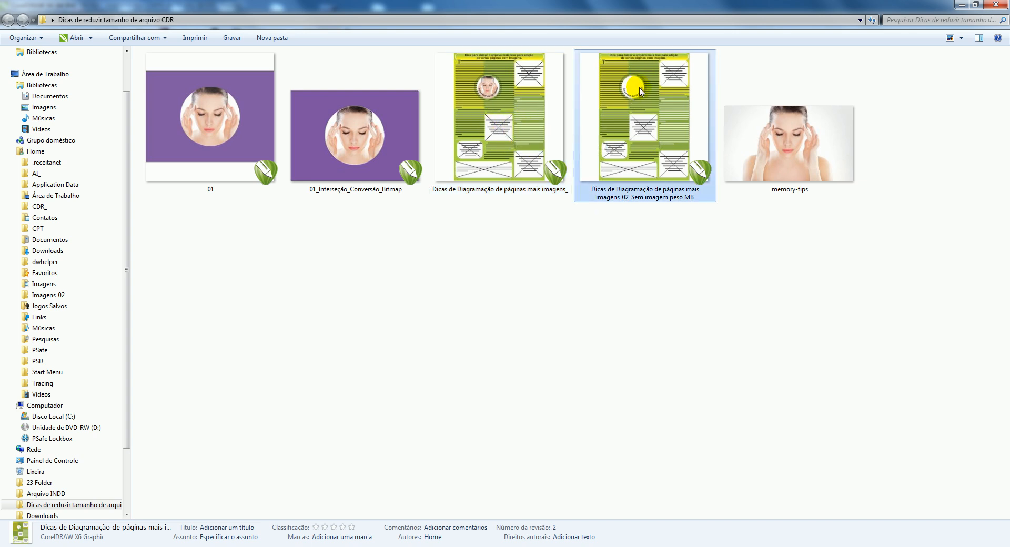
pyautogui.moveTo(641, 93)
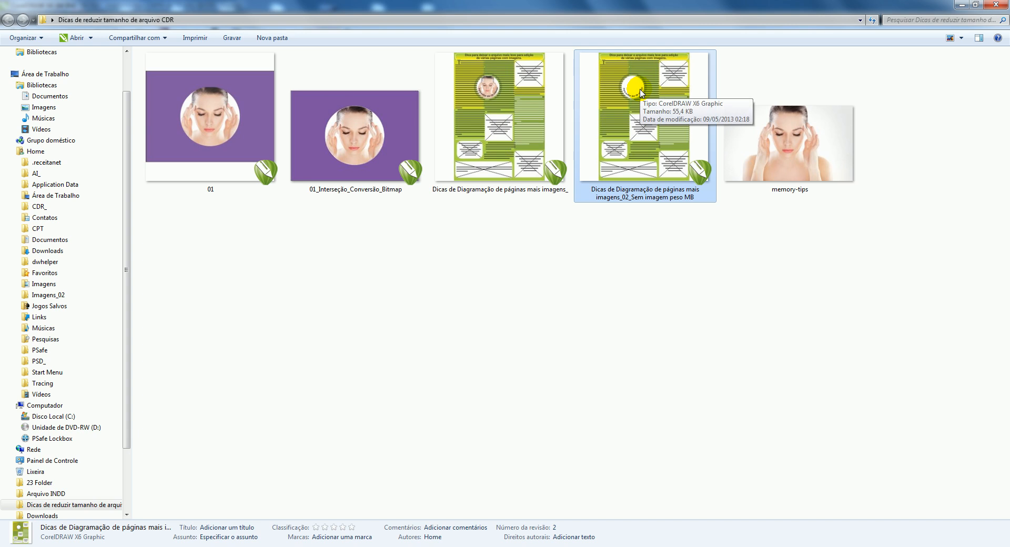
# Step: Open the layout document "Dicas de Diagramação de páginas mais imagens_.cdr" in CorelDRAW and inspect the circular photo among the text columns
pyautogui.doubleClick(640, 93)
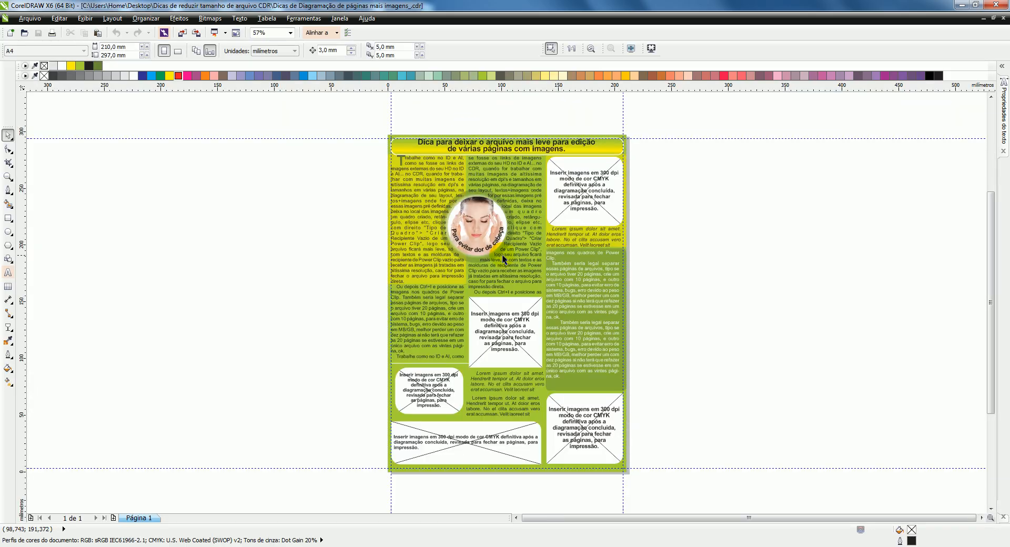
pyautogui.scroll(4, 481, 220)
pyautogui.scroll(-2, 485, 224)
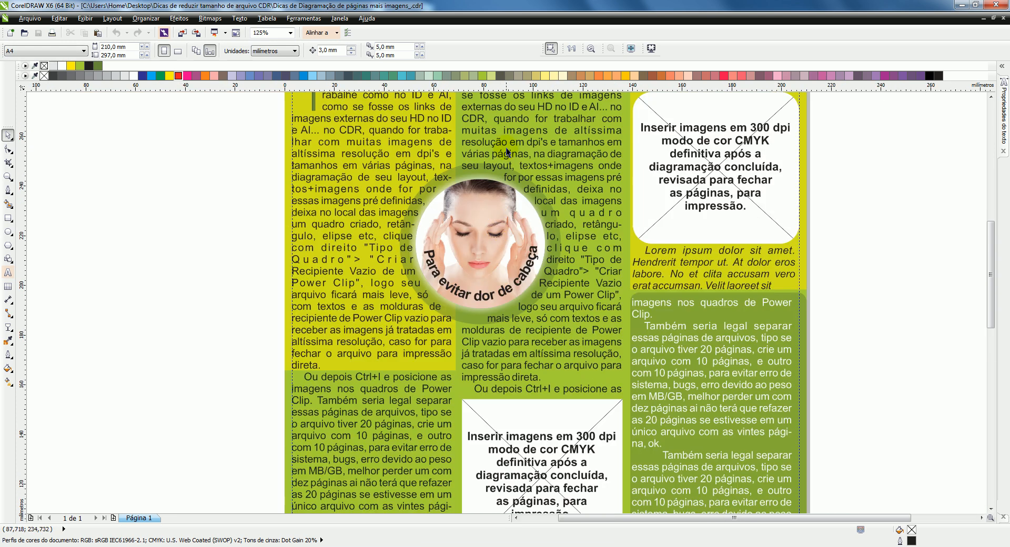
pyautogui.moveTo(991, 249)
pyautogui.mouseDown()
pyautogui.moveTo(997, 217)
pyautogui.moveTo(996, 236)
pyautogui.mouseUp()
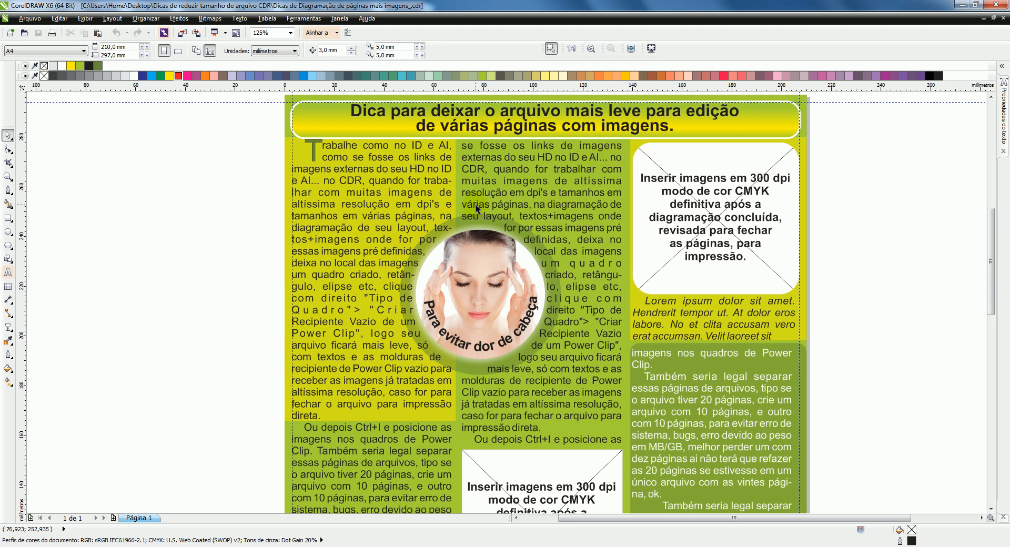
# Step: Select the circular PowerClip frame over the text columns and extract the photo from it
pyautogui.click(486, 258)
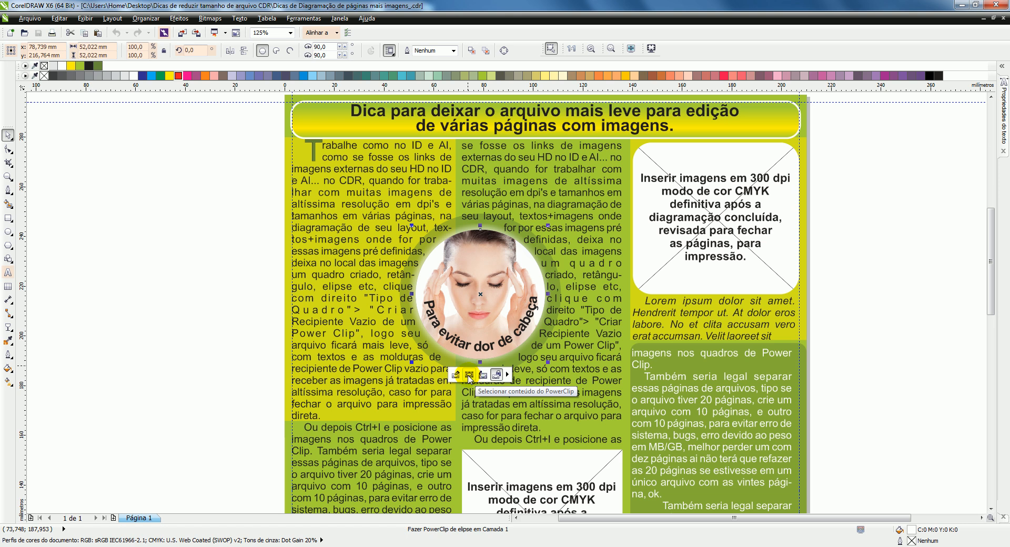
pyautogui.click(469, 376)
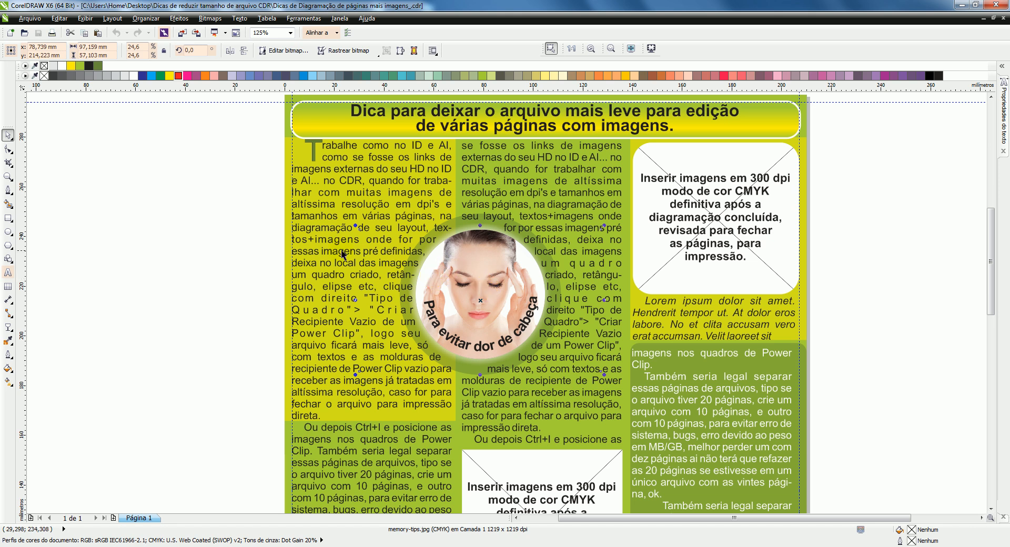
pyautogui.click(131, 226)
pyautogui.click(487, 271)
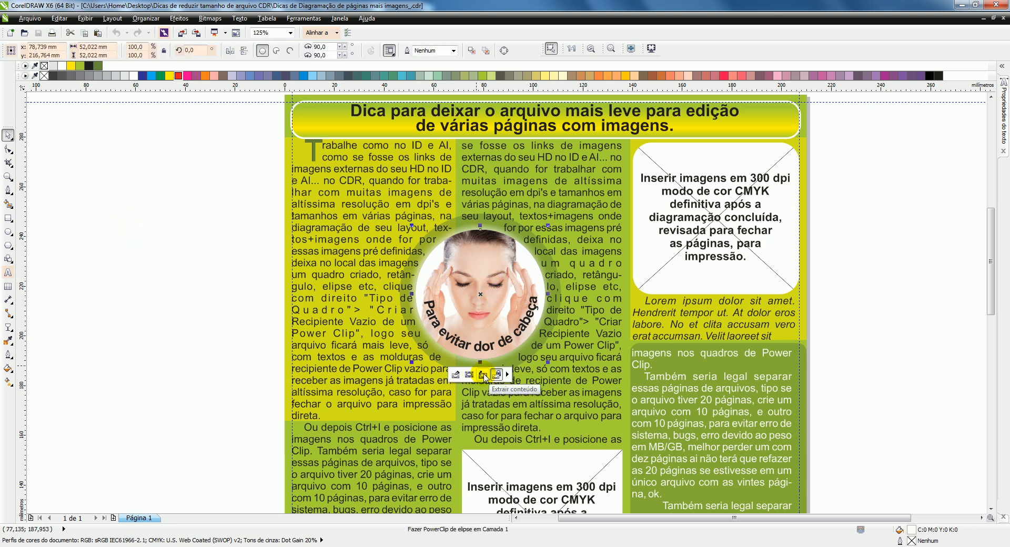
pyautogui.click(483, 375)
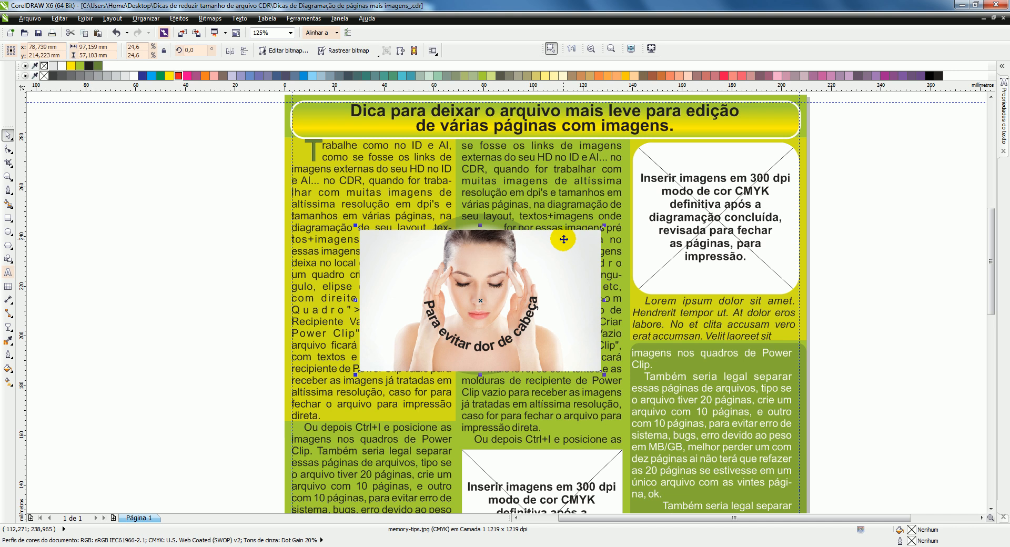
# Step: Send the extracted photo back one level in the stacking order, behind the circle, and deselect it
pyautogui.rightClick(563, 240)
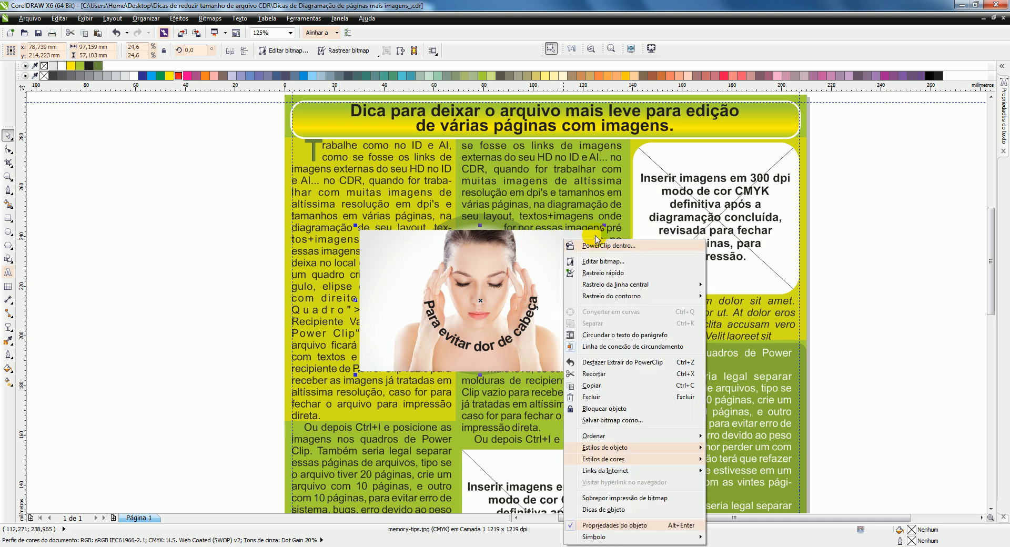
pyautogui.moveTo(602, 435)
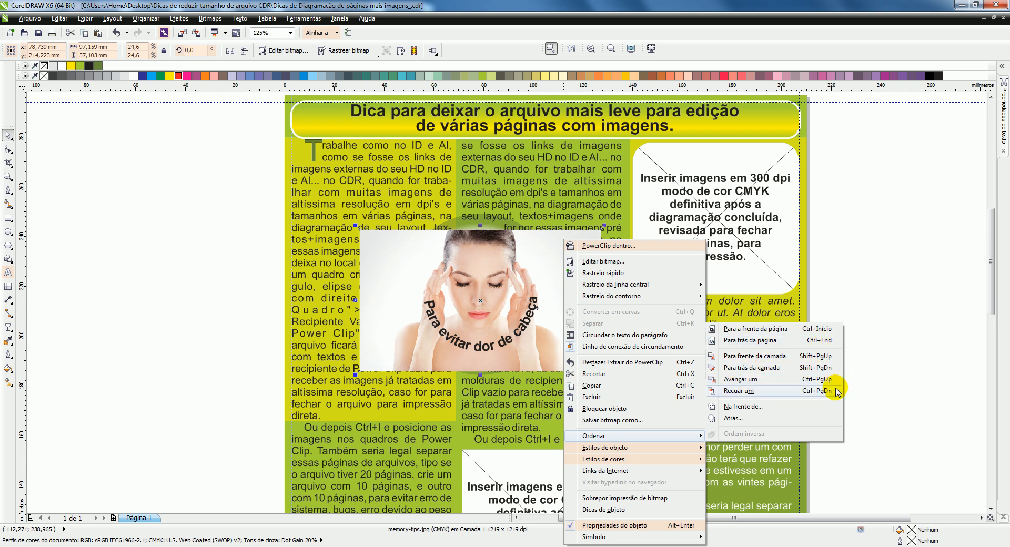
pyautogui.click(750, 392)
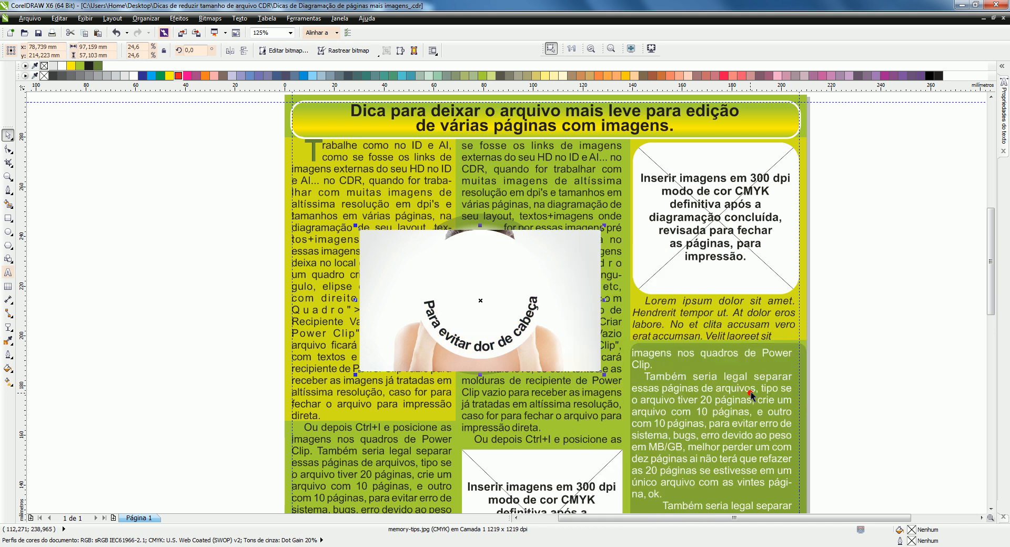
pyautogui.click(132, 169)
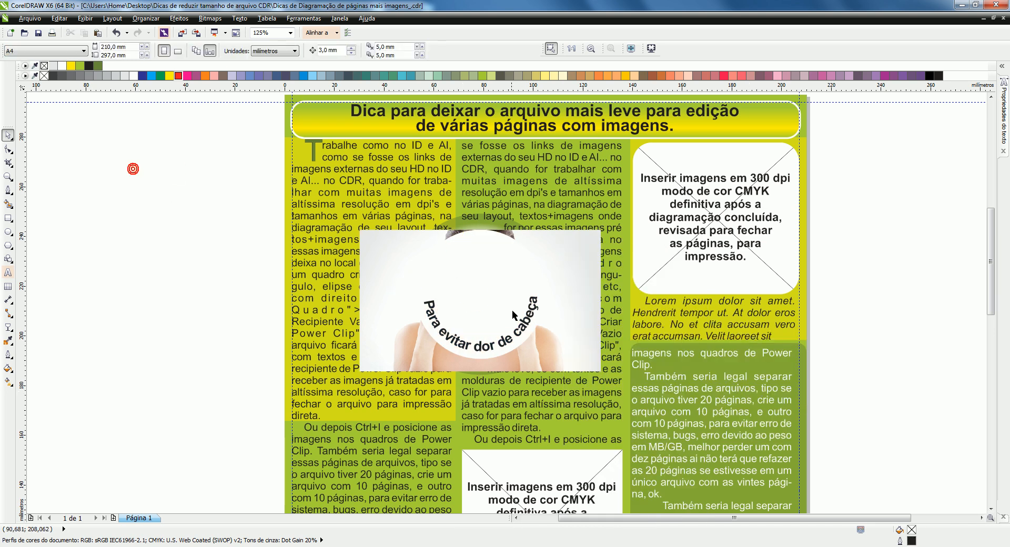
# Step: Give the empty PowerClip circle a red outline and remove its white fill
pyautogui.click(474, 258)
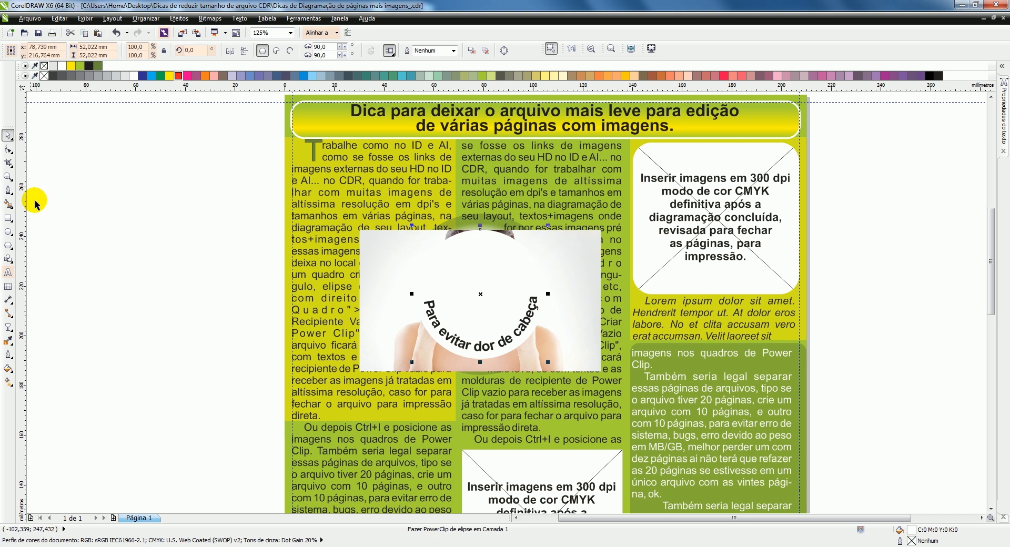
pyautogui.rightClick(179, 77)
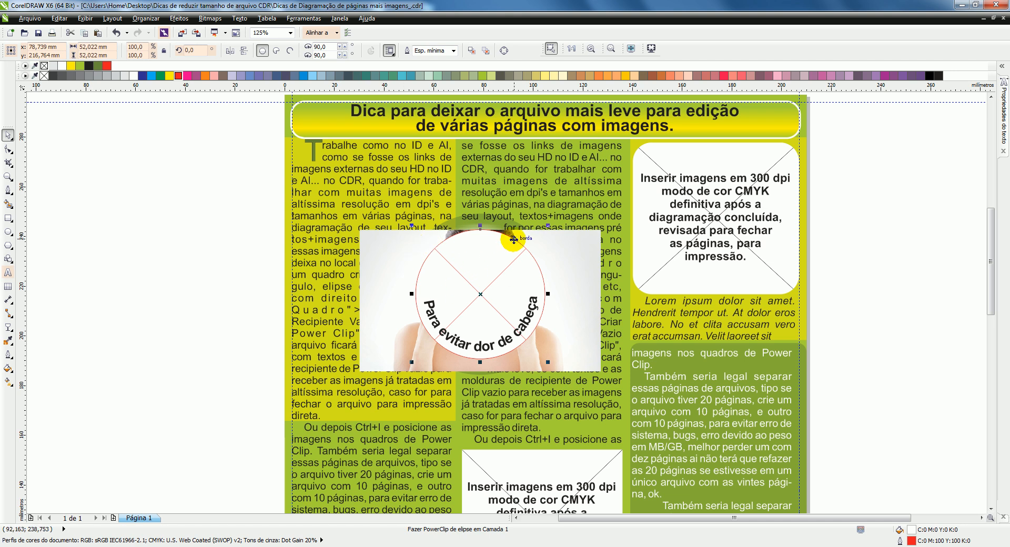
pyautogui.click(591, 243)
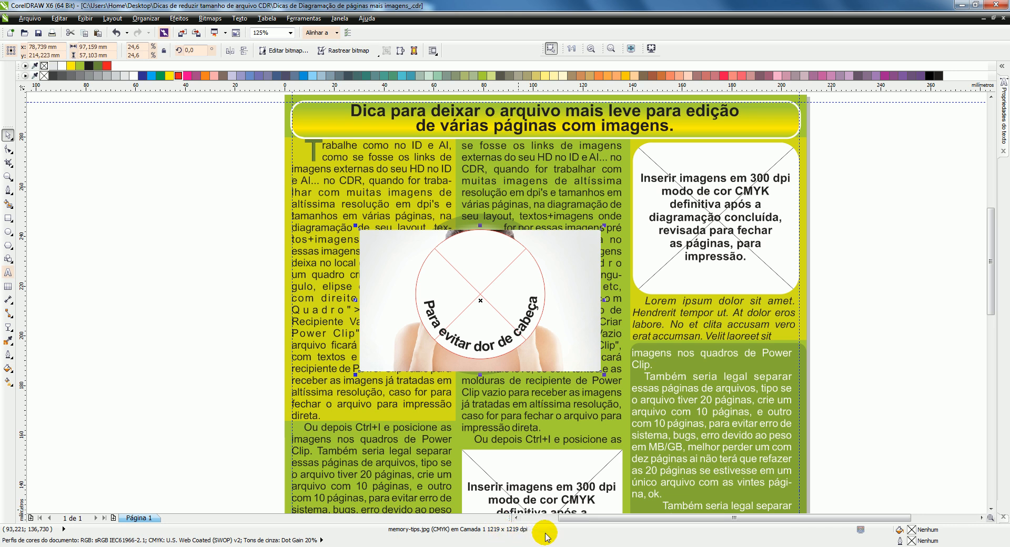
pyautogui.click(529, 274)
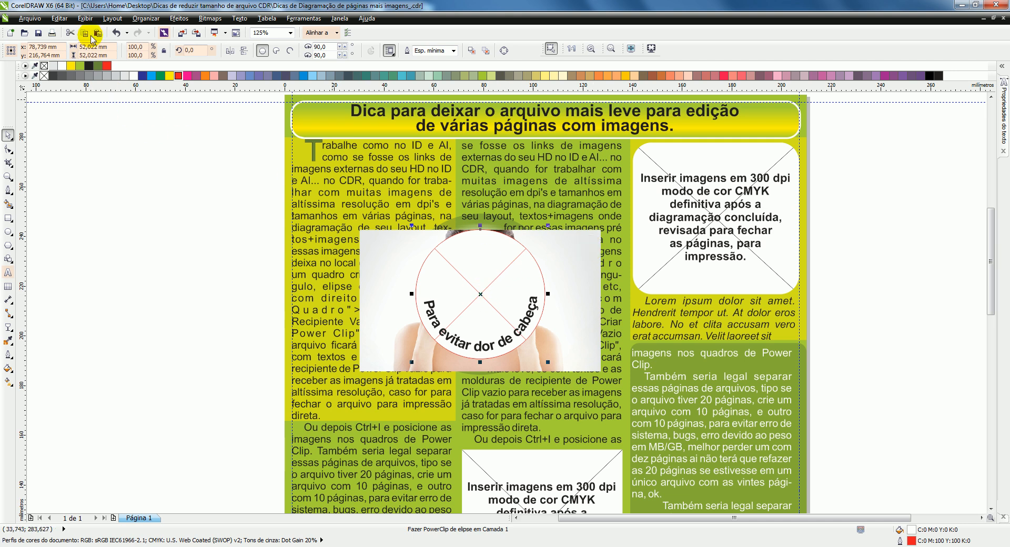
pyautogui.click(45, 66)
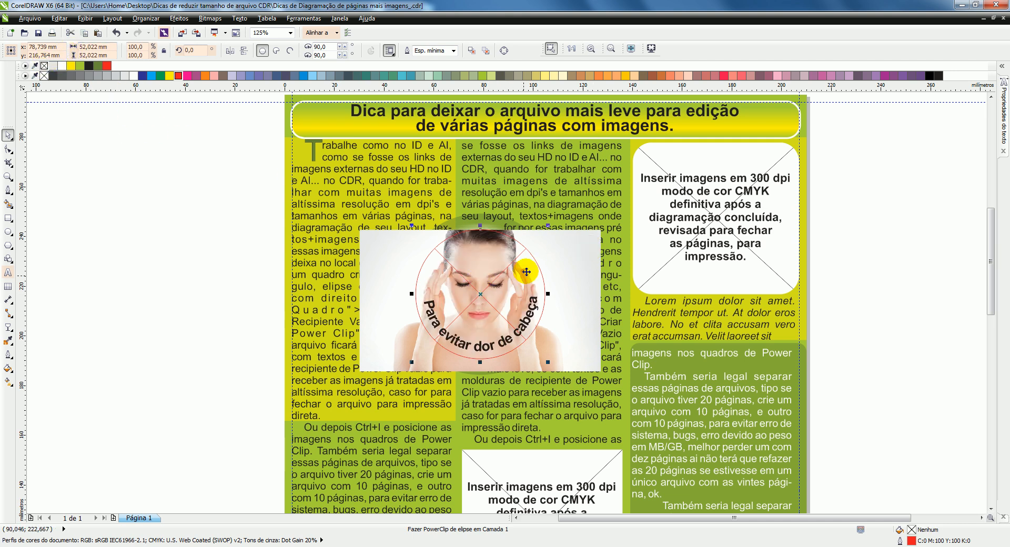
# Step: Intersect the circle with the rectangular photo and delete the original photo
pyautogui.keyDown('shift'); pyautogui.click(586, 254); pyautogui.keyUp('shift')
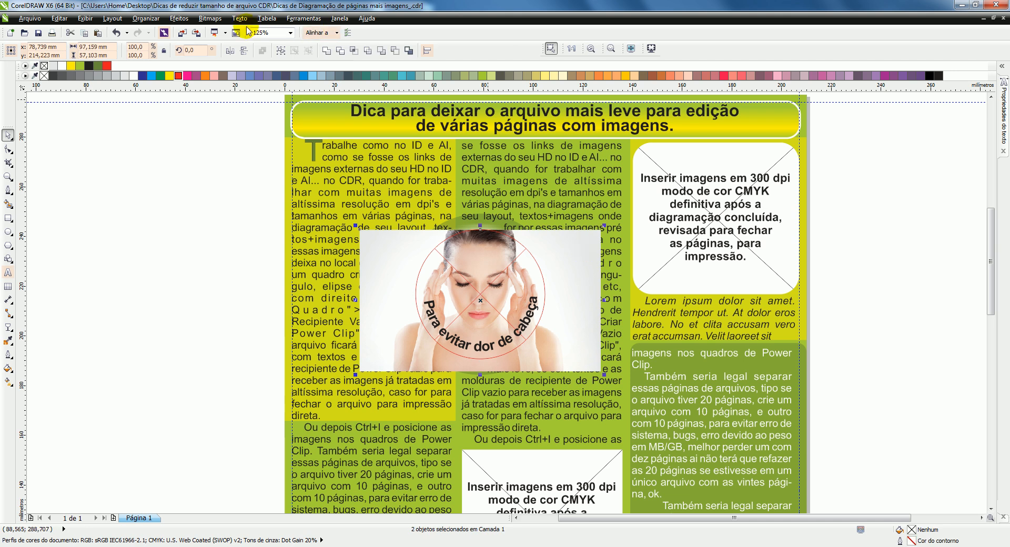
pyautogui.click(354, 51)
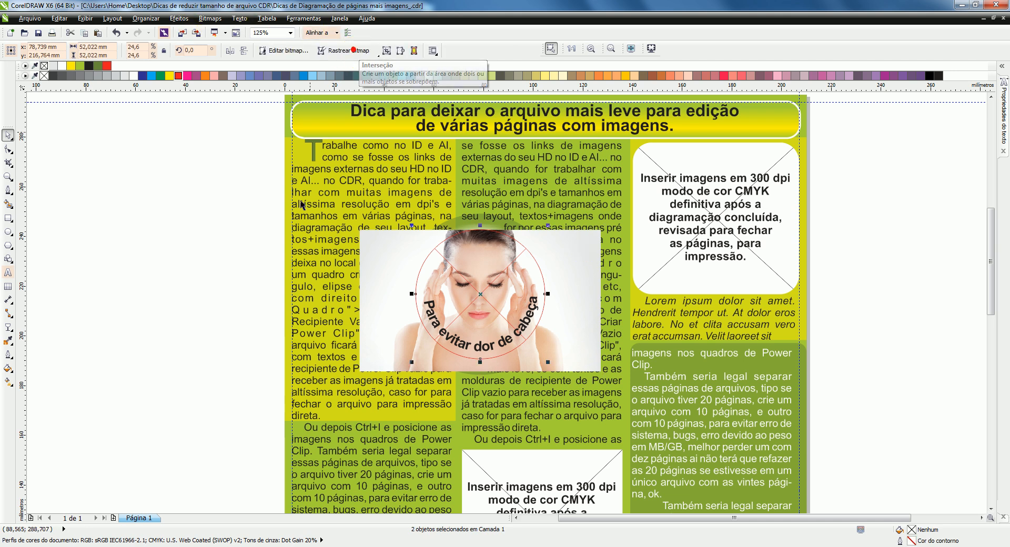
pyautogui.click(584, 258)
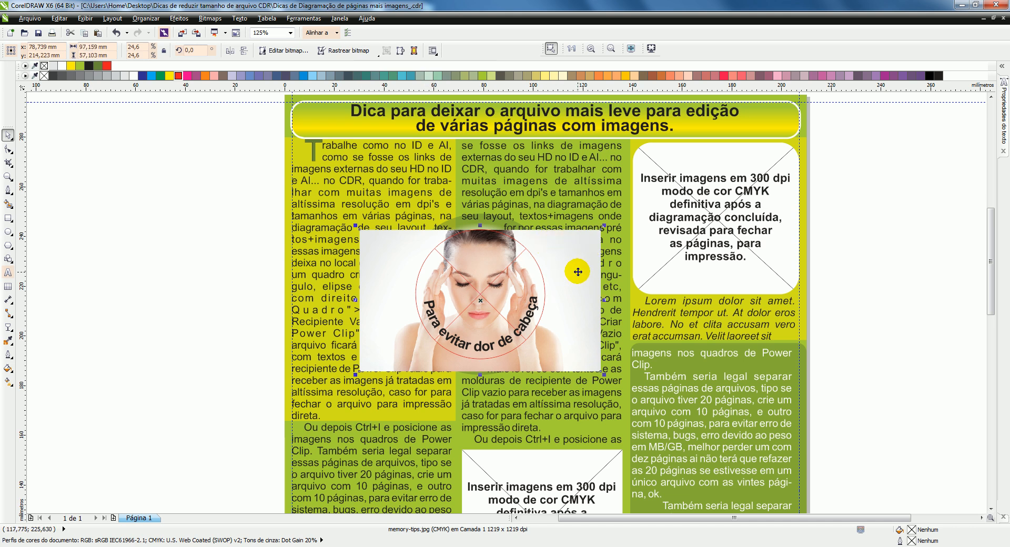
pyautogui.press('Delete')
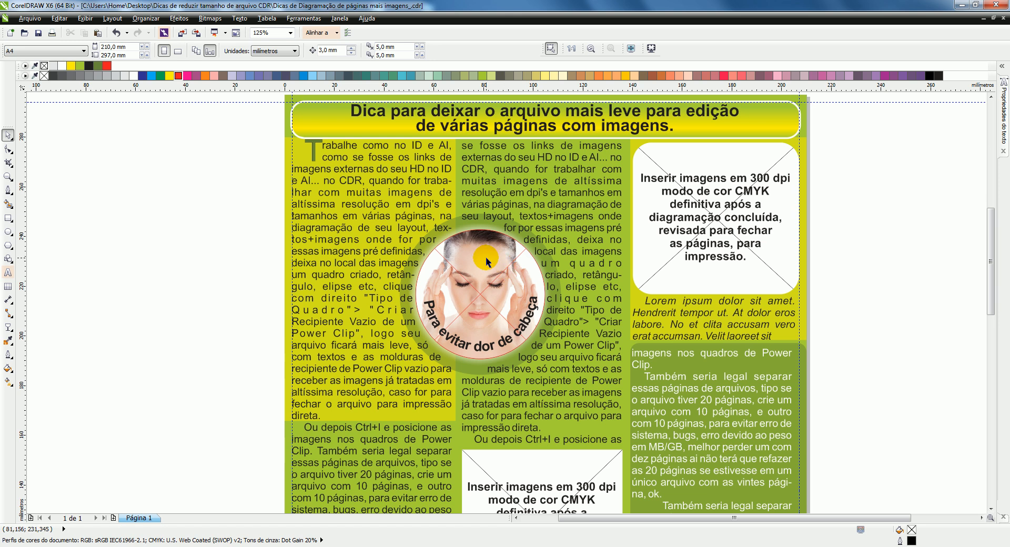
# Step: Convert the circular photo to a 300 dpi bitmap in Cor CMYK (32 bit) with anti-aliasing and a transparent background, then deselect it
pyautogui.click(485, 257)
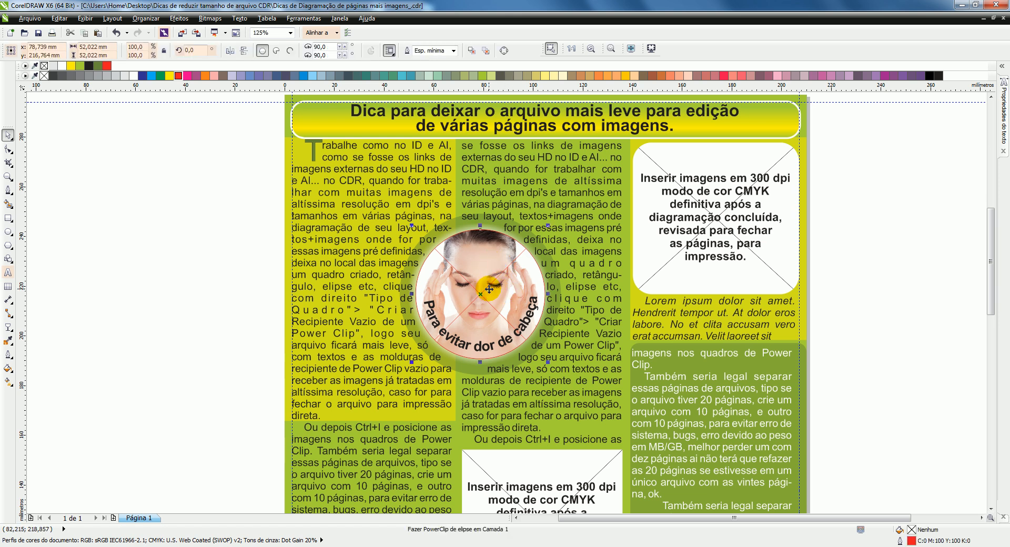
pyautogui.keyDown('ctrl'); pyautogui.click(493, 260); pyautogui.keyUp('ctrl')
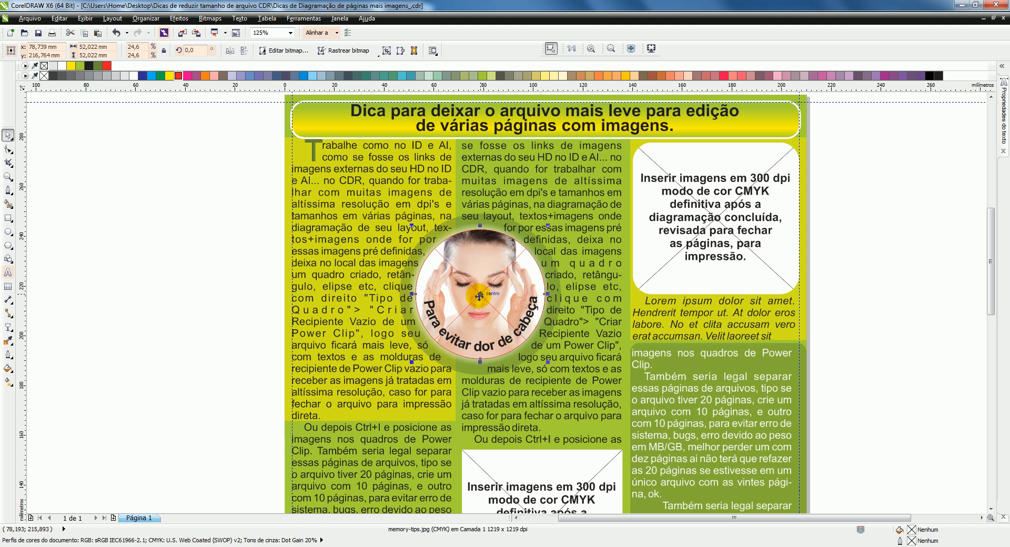
pyautogui.click(217, 18)
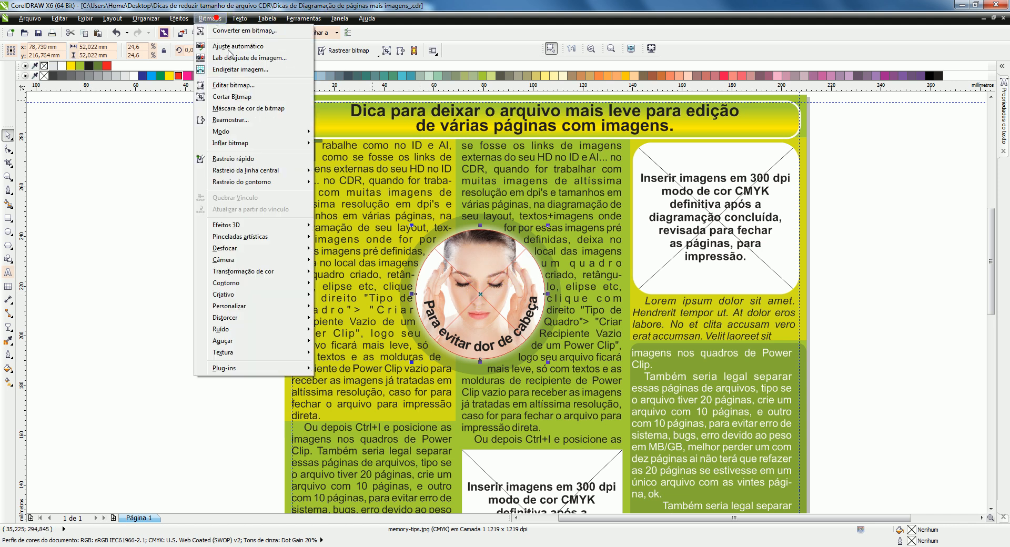
pyautogui.click(223, 27)
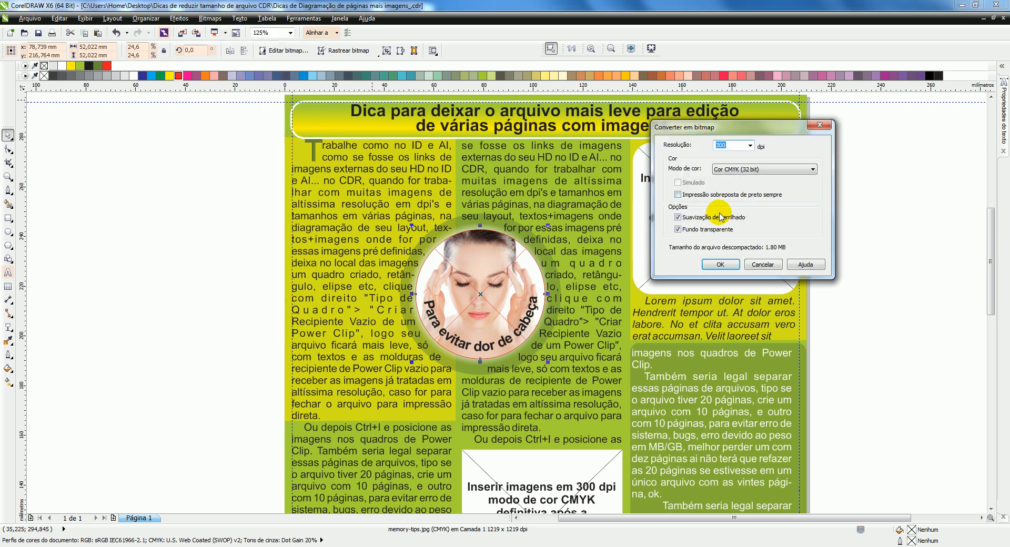
pyautogui.click(720, 265)
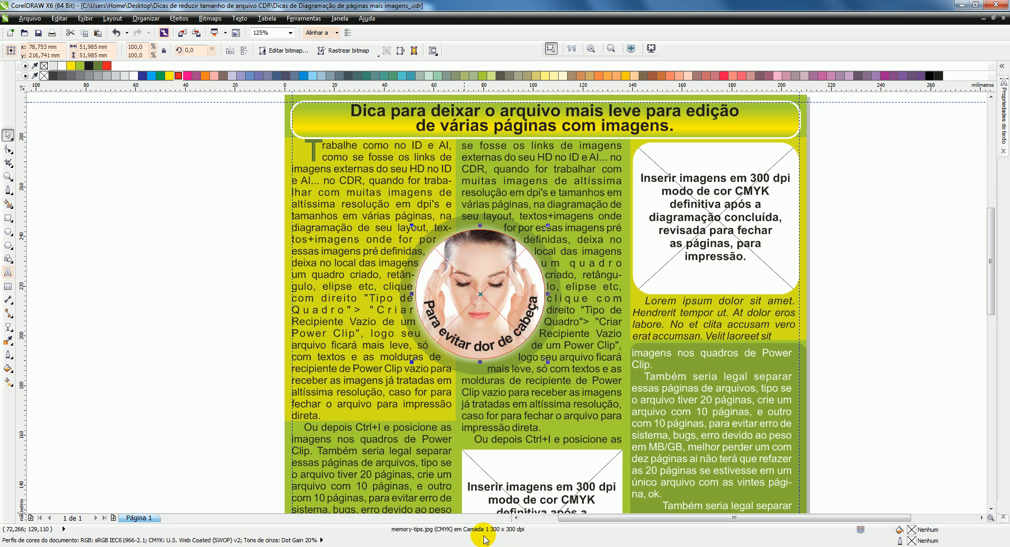
pyautogui.click(163, 203)
# Step: Try moving the empty red-outlined PowerClip circle off the photo, and undo the move
pyautogui.scroll(1, 472, 253)
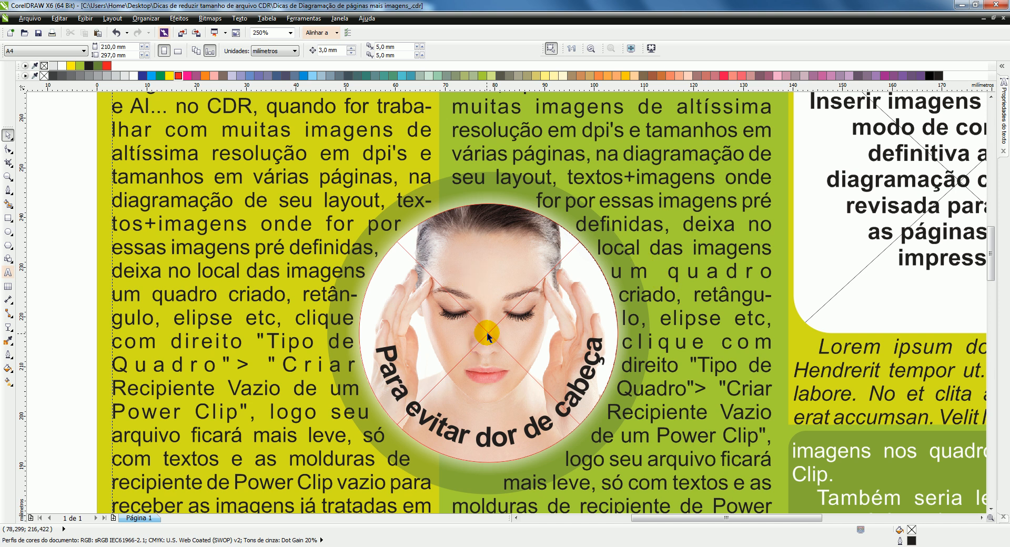
pyautogui.click(478, 350)
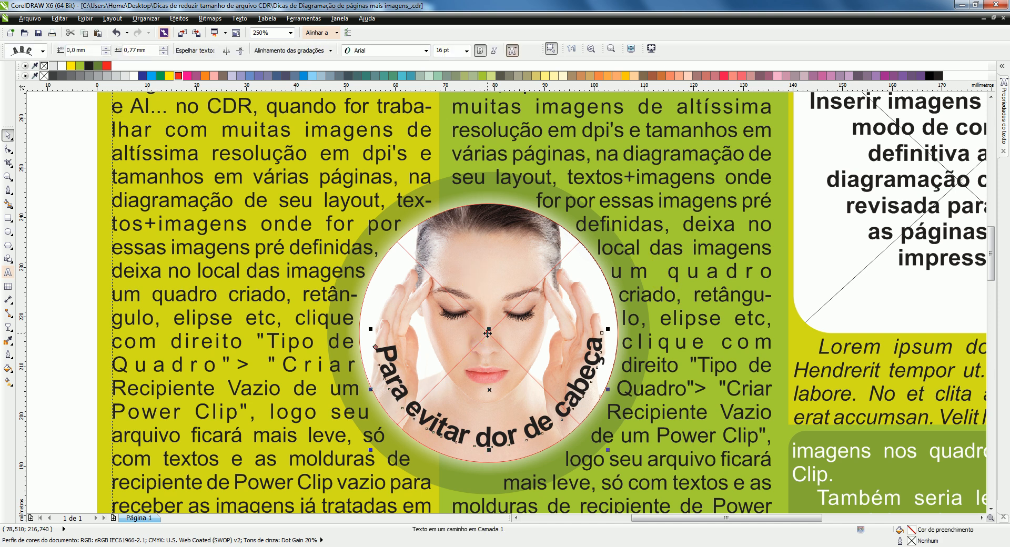
pyautogui.click(570, 254)
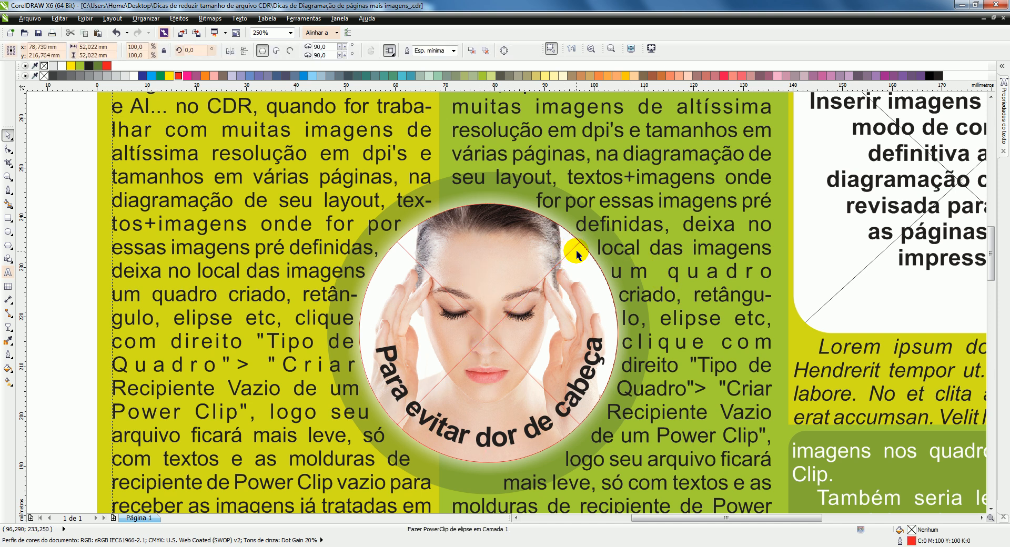
pyautogui.moveTo(486, 332); pyautogui.dragTo(542, 316)
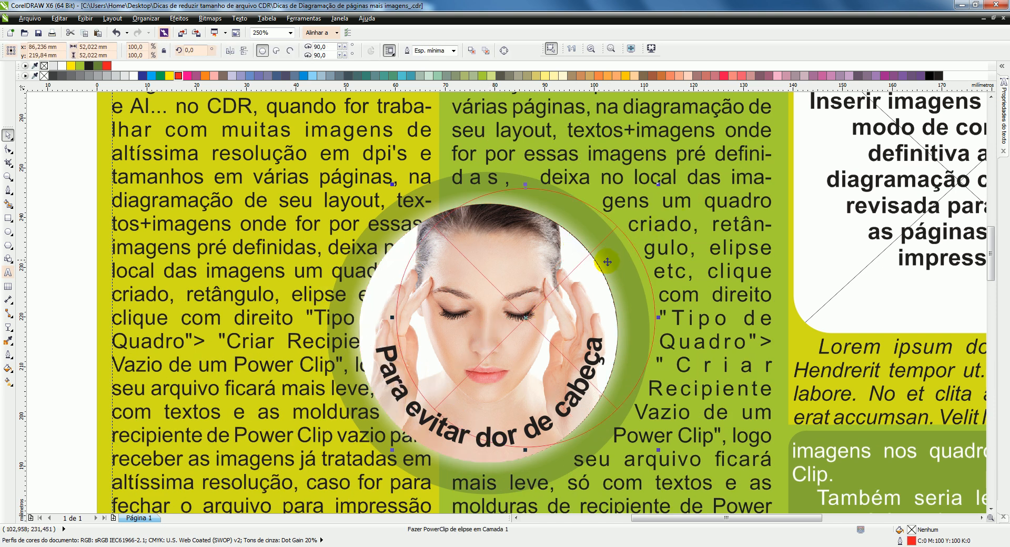
pyautogui.hotkey('ctrl', 'z')
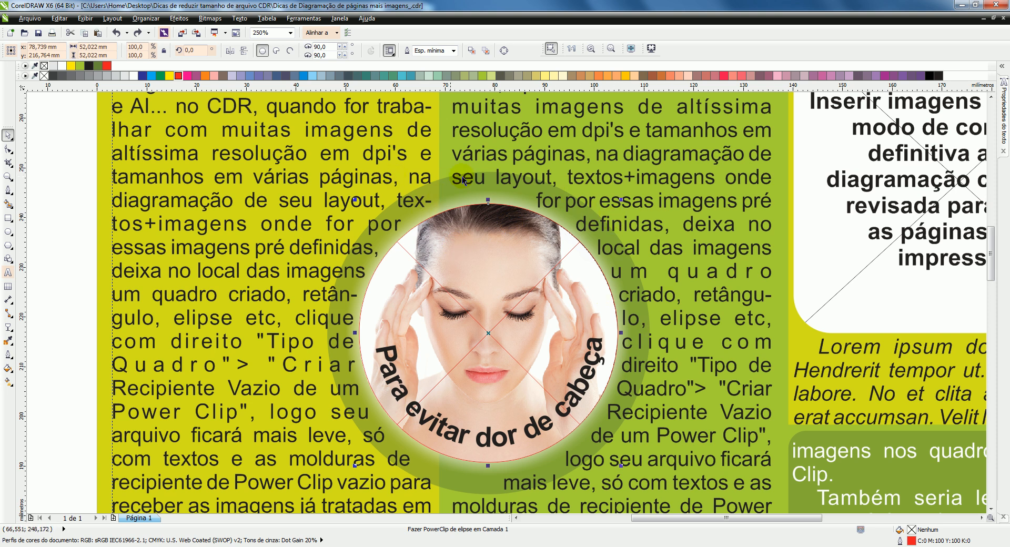
# Step: Remove the red outline from the empty PowerClip circle and view its text wrap options
pyautogui.click(564, 371)
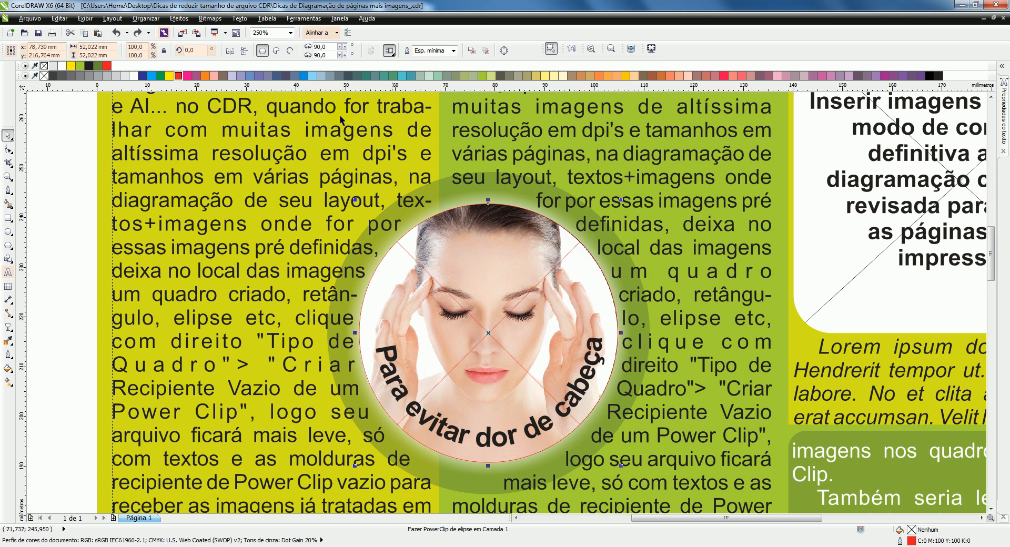
pyautogui.rightClick(43, 65)
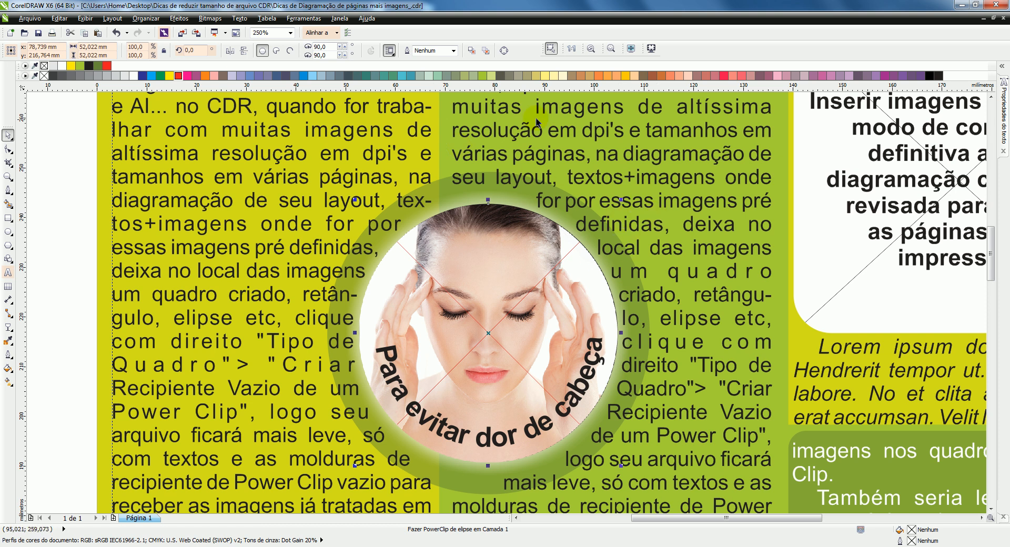
pyautogui.click(389, 50)
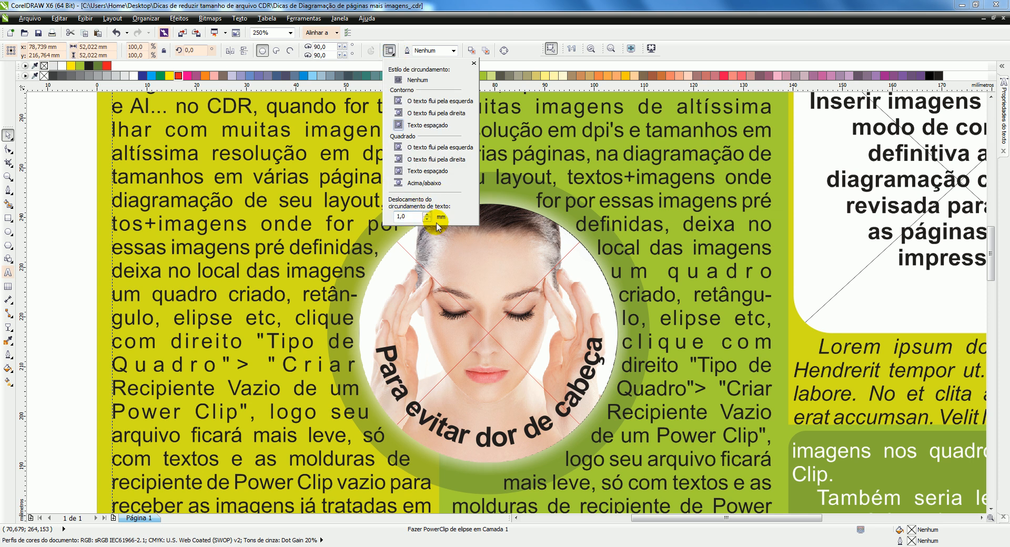
pyautogui.click(605, 24)
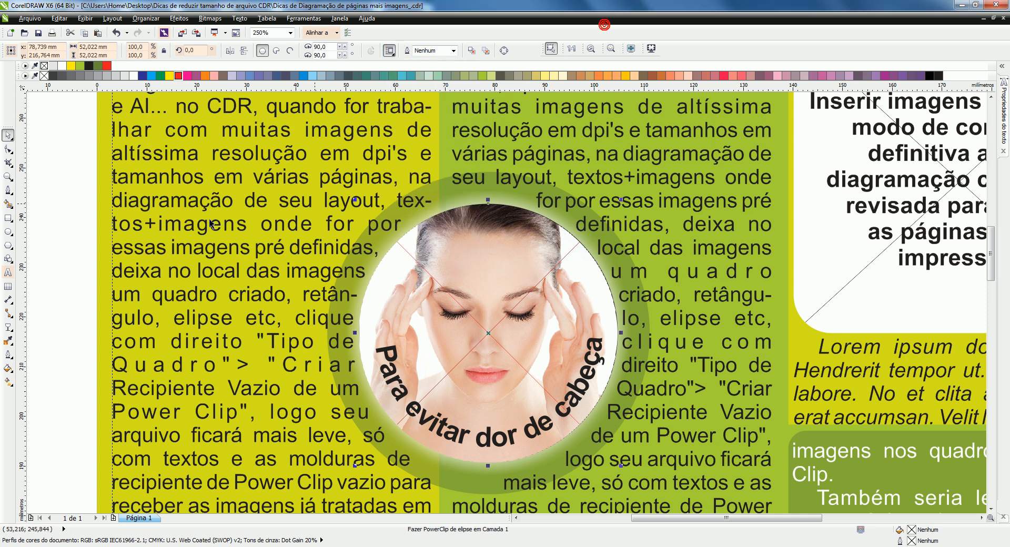
pyautogui.click(71, 206)
pyautogui.scroll(-1, 192, 242)
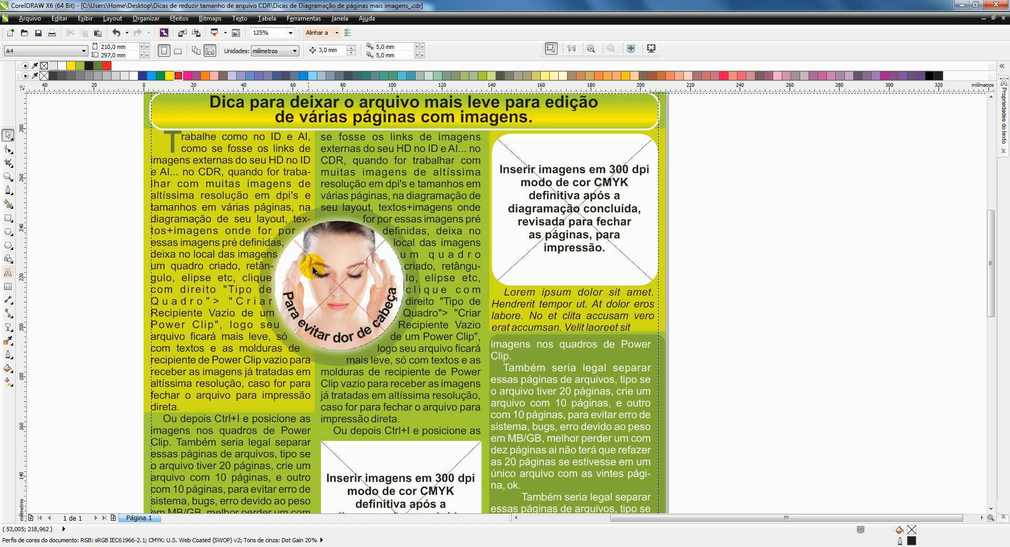
# Step: Place the circular photo inside the empty PowerClip circle and centre the content in the frame
pyautogui.click(340, 287)
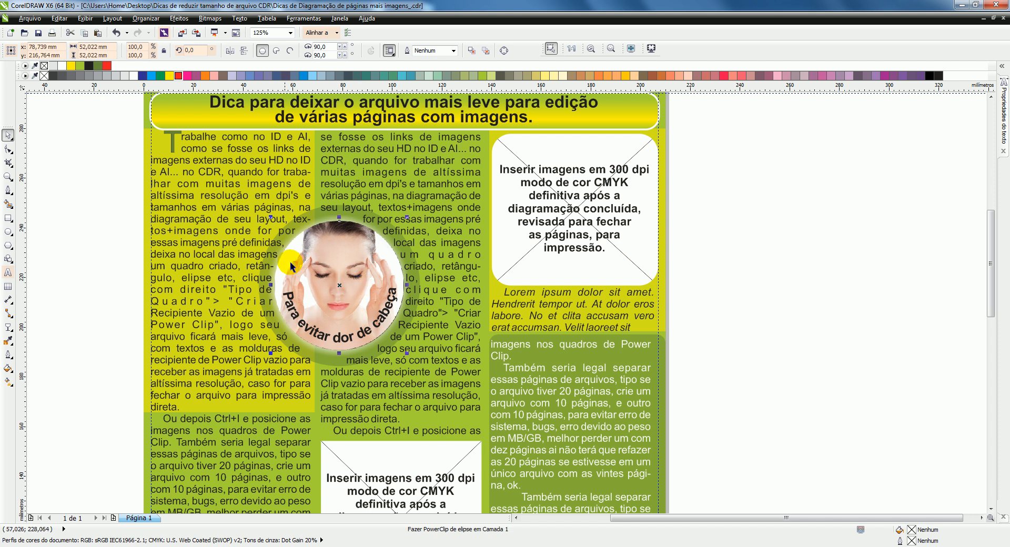
pyautogui.click(72, 195)
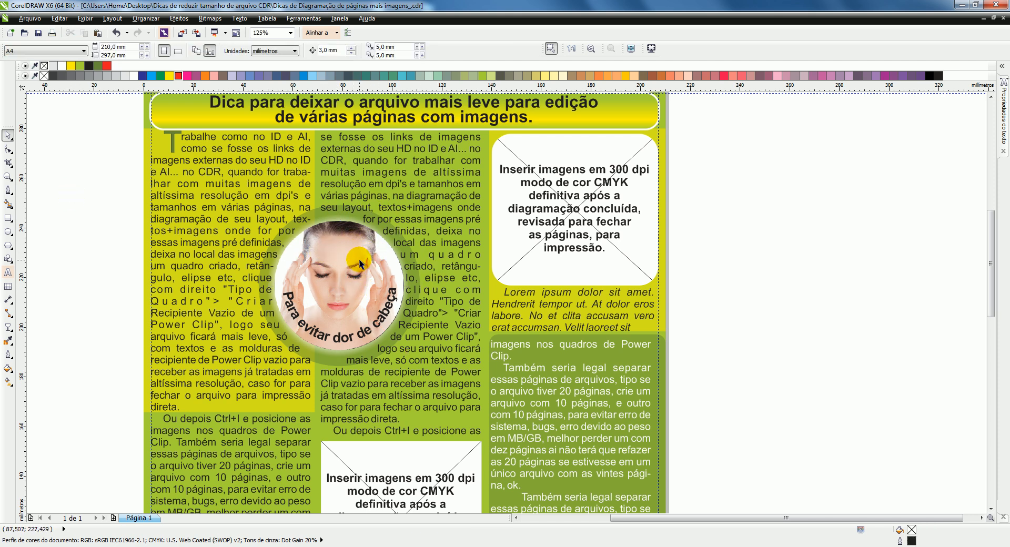
pyautogui.moveTo(335, 265); pyautogui.dragTo(377, 249)
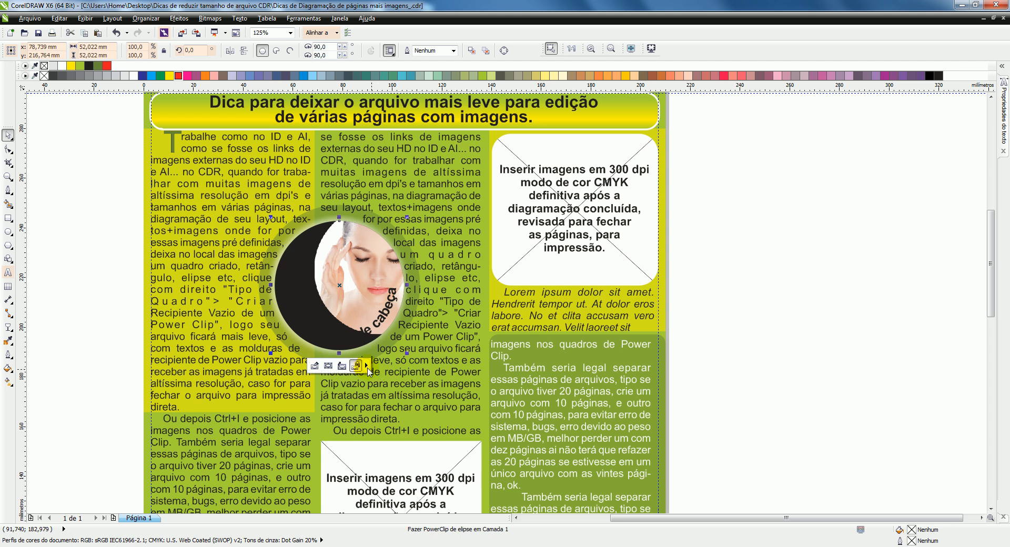
pyautogui.click(367, 366)
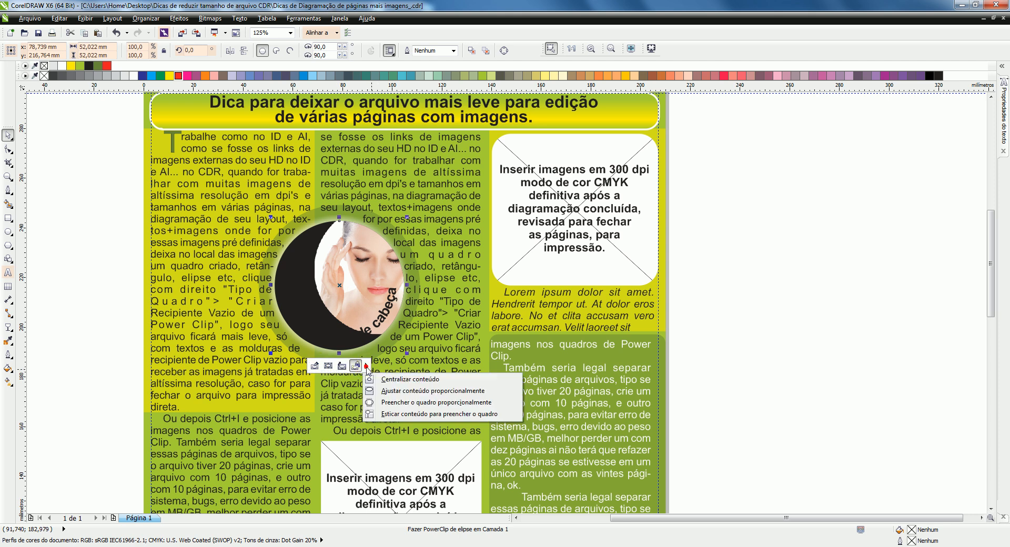
pyautogui.click(403, 379)
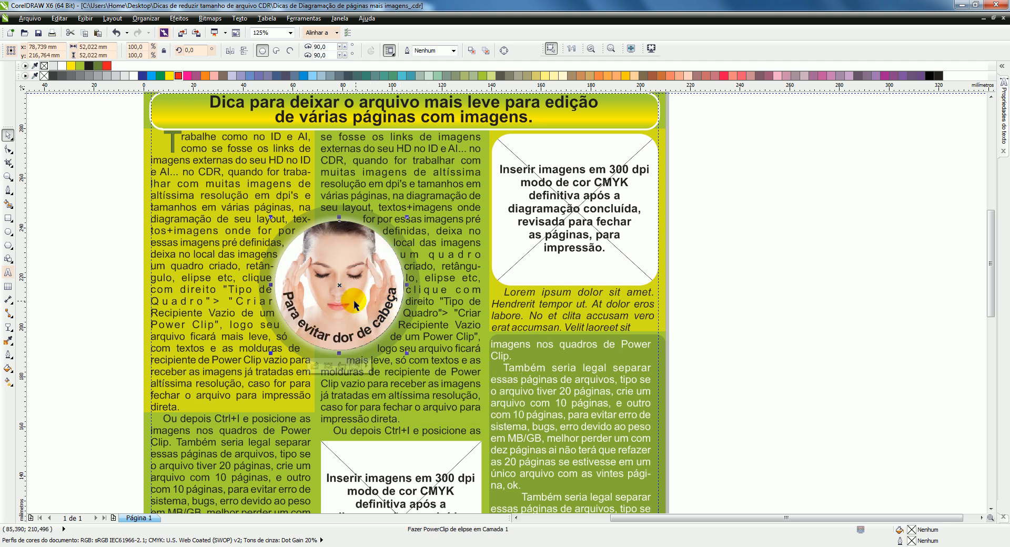
pyautogui.click(328, 365)
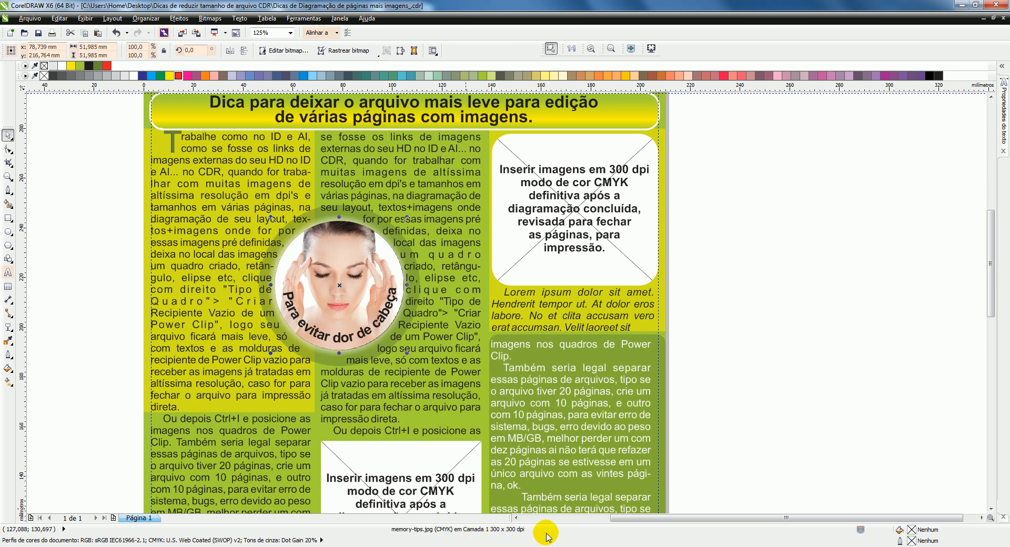
pyautogui.click(70, 169)
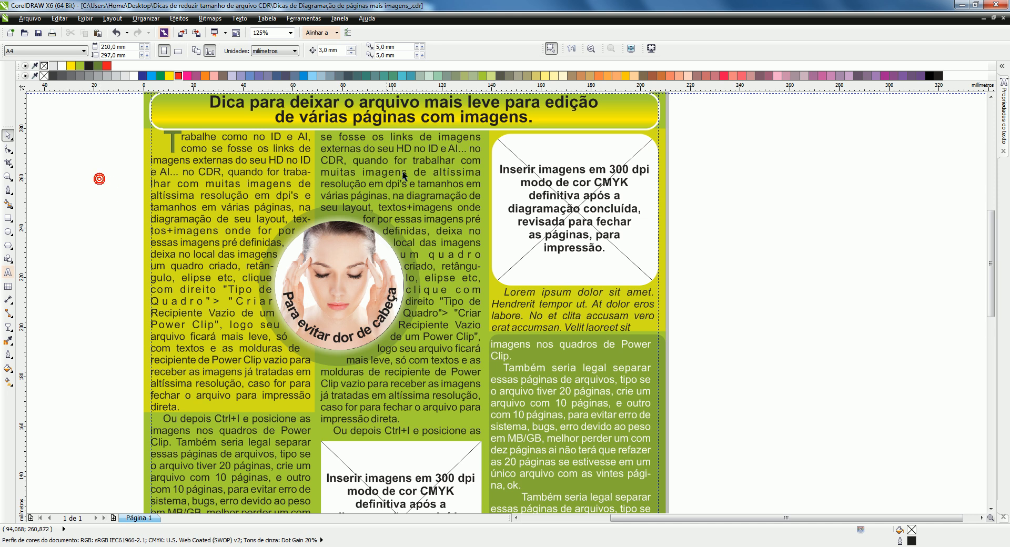
# Step: Import the memory-tips photo at about 99 mm wide and place it on the pasteboard beside the small rounded frame
pyautogui.scroll(-2, 444, 208)
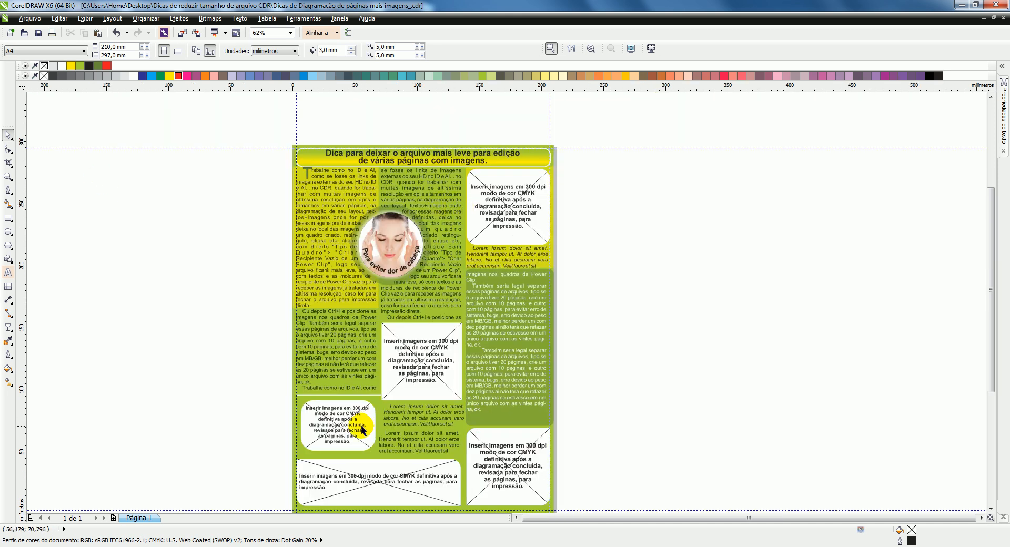
pyautogui.scroll(2, 363, 426)
pyautogui.scroll(-2, 447, 245)
pyautogui.scroll(2, 424, 274)
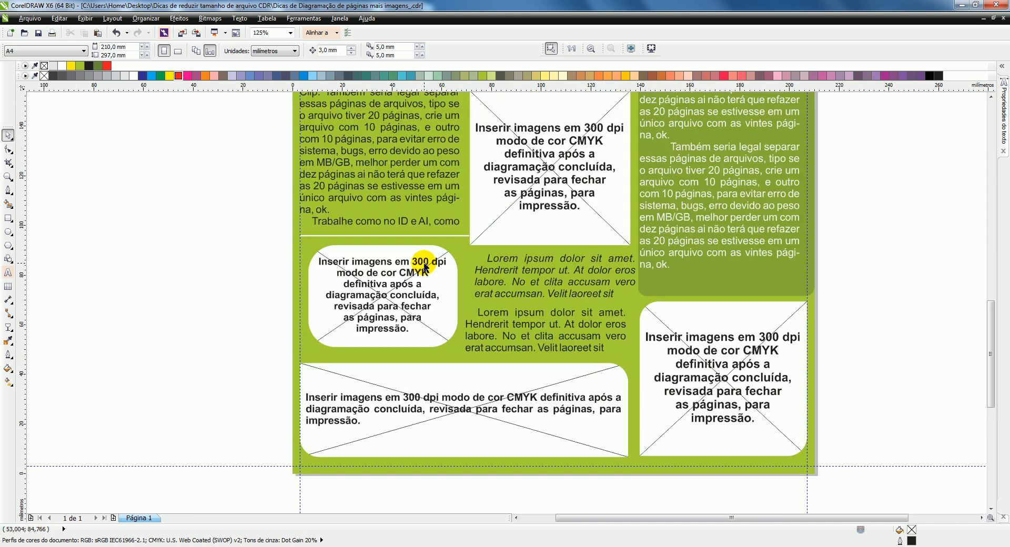
pyautogui.scroll(2, 384, 269)
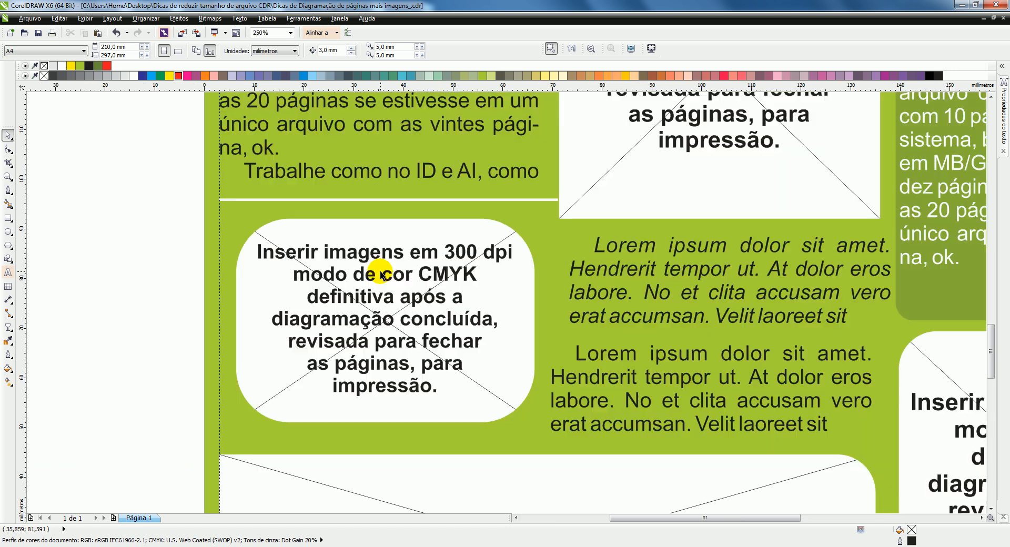
pyautogui.moveTo(72, 224); pyautogui.dragTo(144, 261)
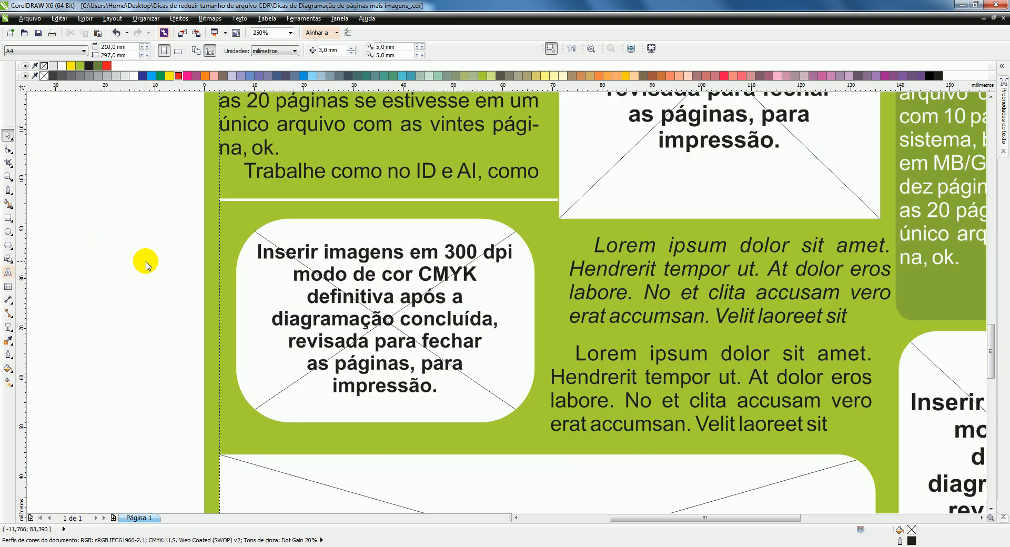
pyautogui.hotkey('ctrl', 'i')
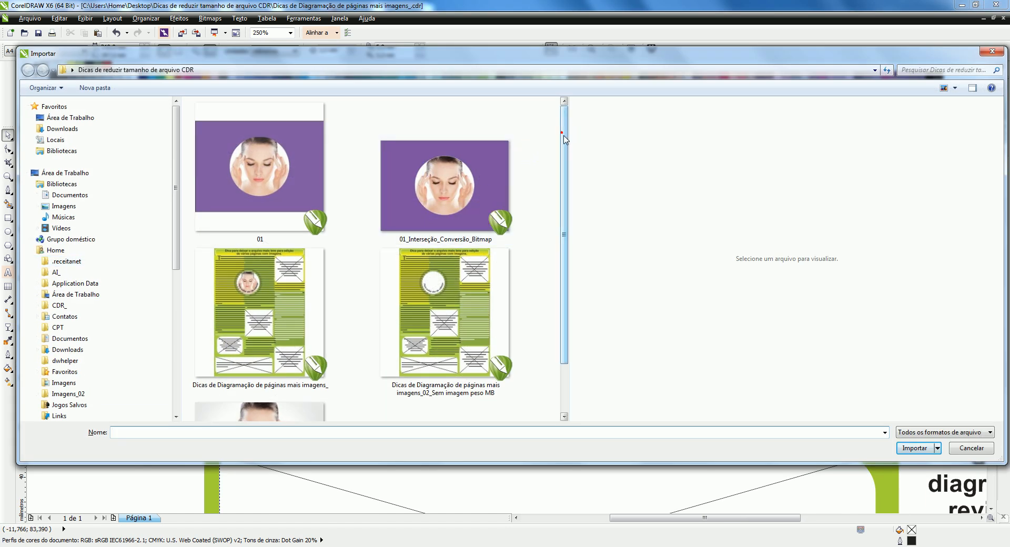
pyautogui.scroll(-3, 563, 135)
pyautogui.click(280, 346)
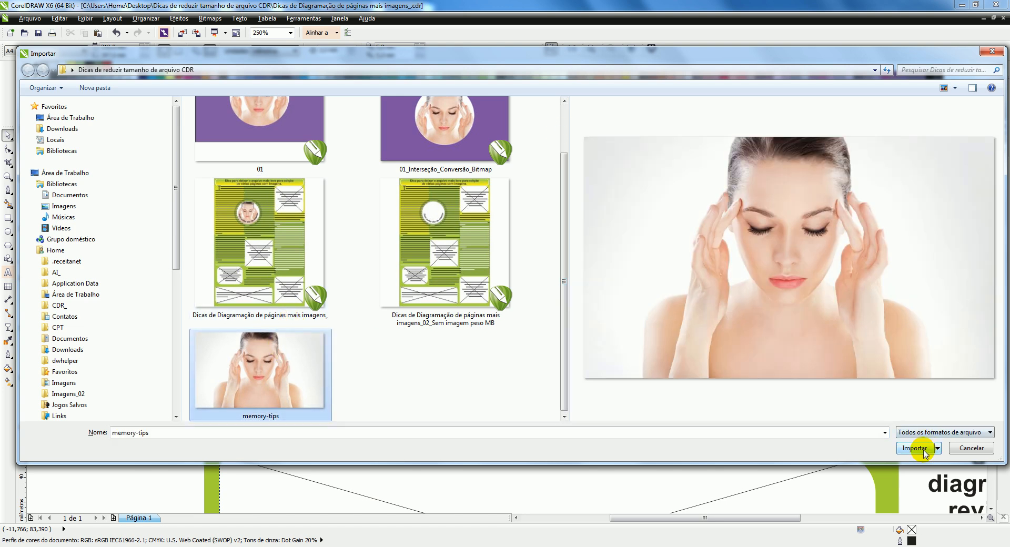
pyautogui.click(916, 449)
pyautogui.scroll(-2, 401, 274)
pyautogui.moveTo(272, 236); pyautogui.dragTo(492, 385)
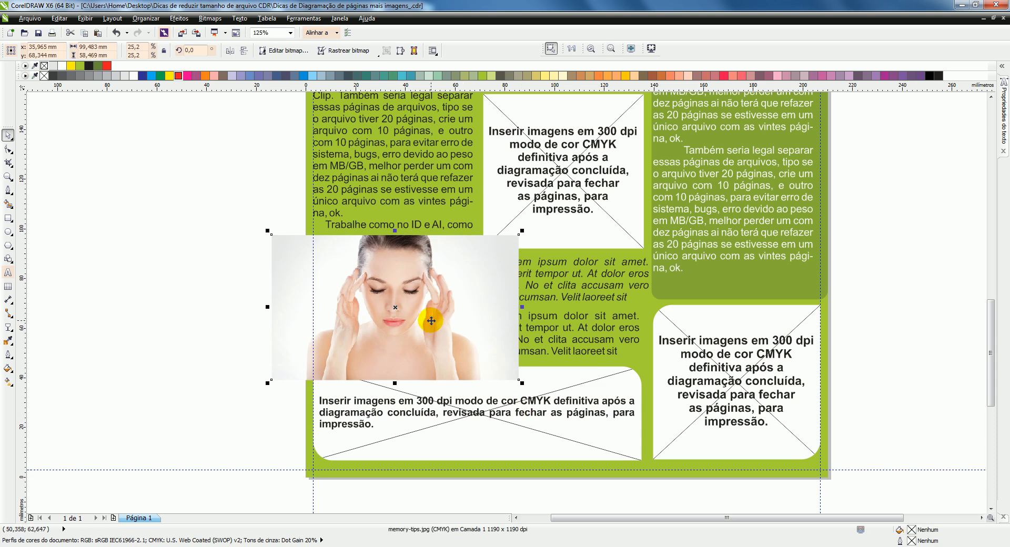
pyautogui.moveTo(395, 305); pyautogui.dragTo(169, 286)
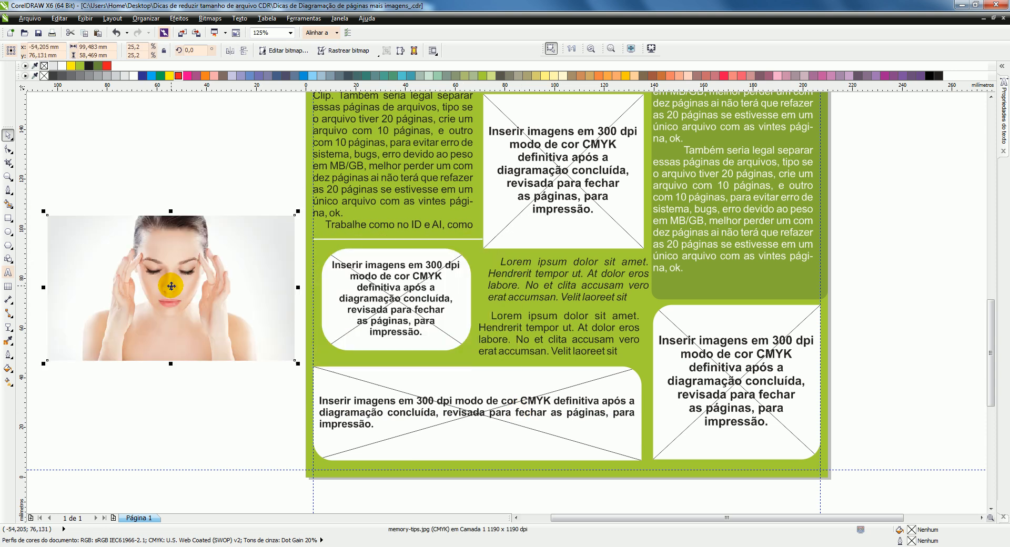
pyautogui.click(195, 180)
# Step: Try placing the photo inside the small rounded PowerClip frame, and undo it
pyautogui.moveTo(156, 242); pyautogui.dragTo(409, 266)
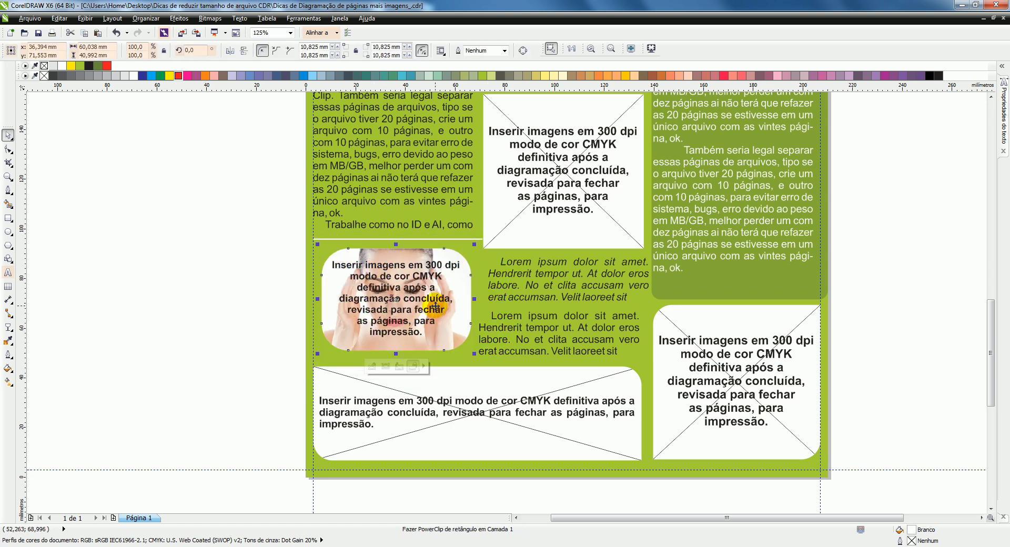
pyautogui.hotkey('ctrl', 'z')
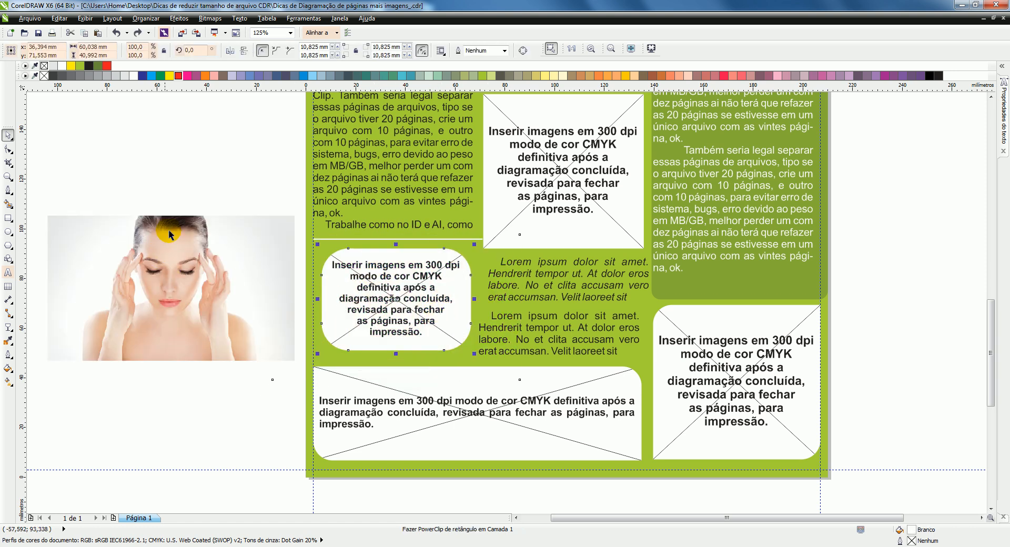
pyautogui.click(189, 180)
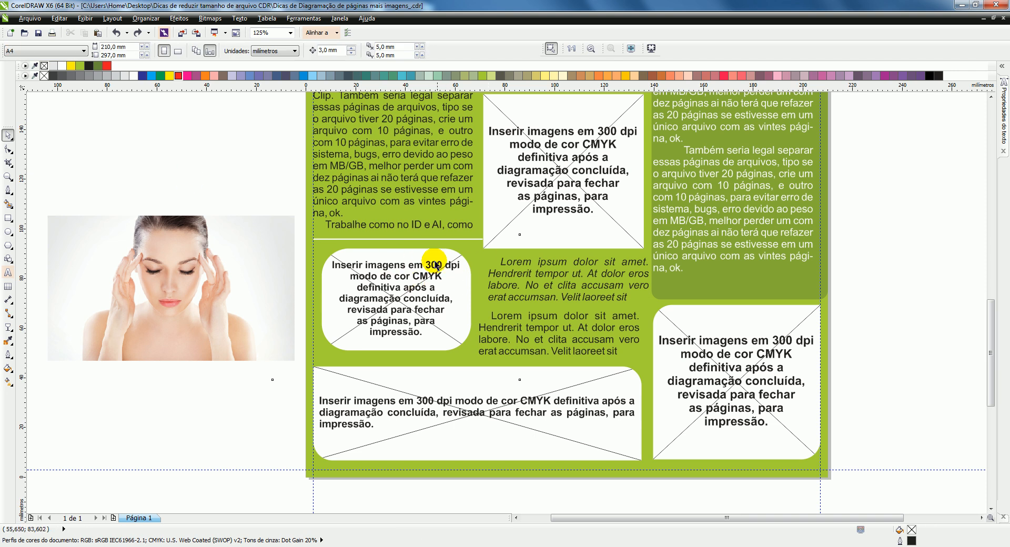
# Step: Give the small rounded PowerClip frame a red outline and remove its white fill
pyautogui.click(395, 258)
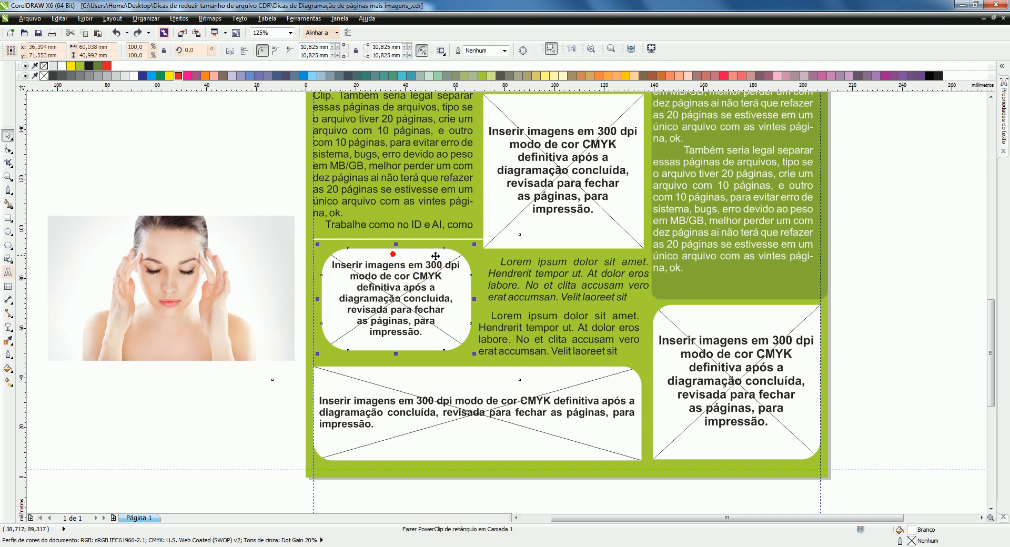
pyautogui.rightClick(107, 67)
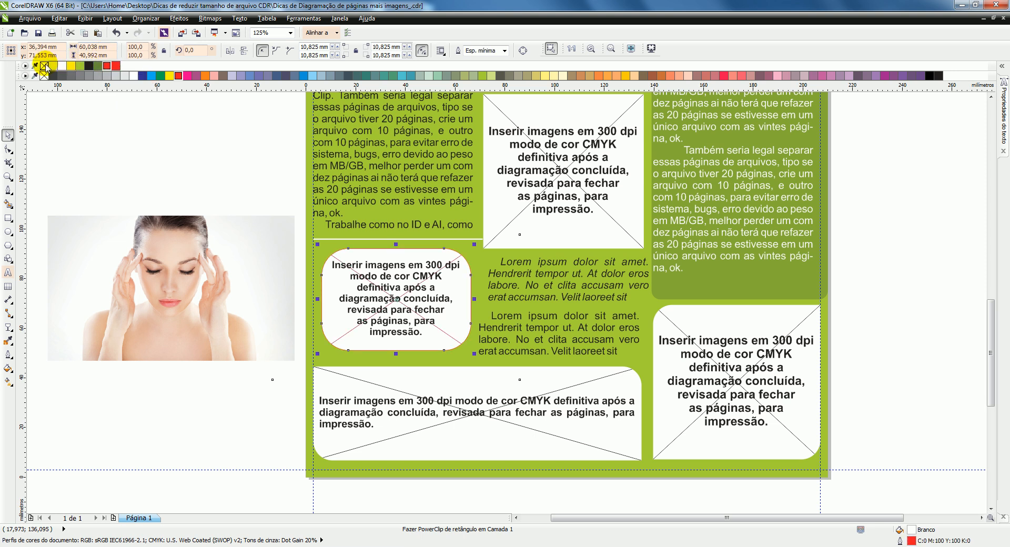
pyautogui.click(158, 181)
# Step: Try laying the photo over the rounded frame without adding it to the PowerClip, and move it back beside the page
pyautogui.moveTo(135, 257); pyautogui.dragTo(359, 273)
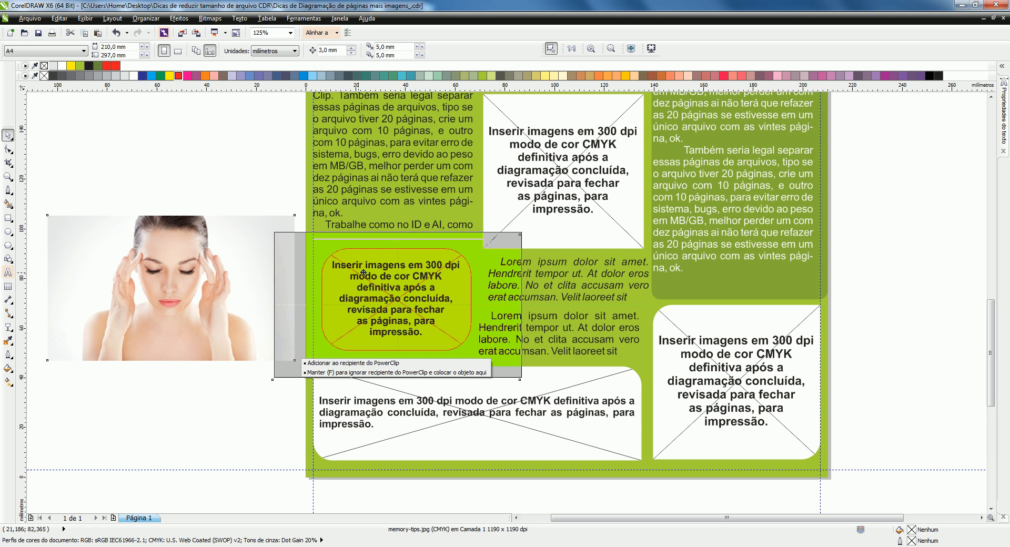
pyautogui.moveTo(363, 273); pyautogui.dragTo(364, 272)
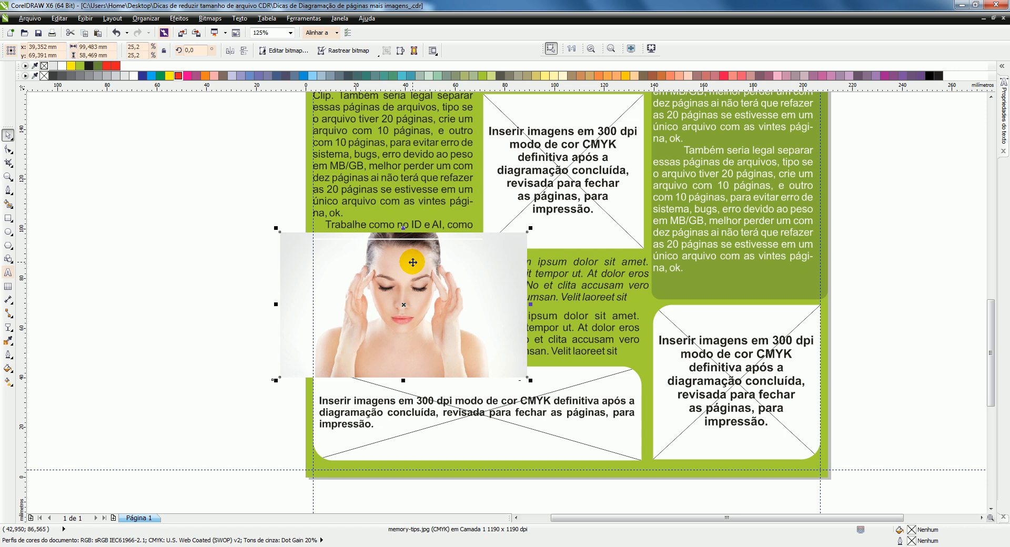
pyautogui.moveTo(404, 304); pyautogui.dragTo(163, 288)
# Step: Order the photo behind the red-outlined rounded frame and position it so the face lies within the frame
pyautogui.rightClick(181, 268)
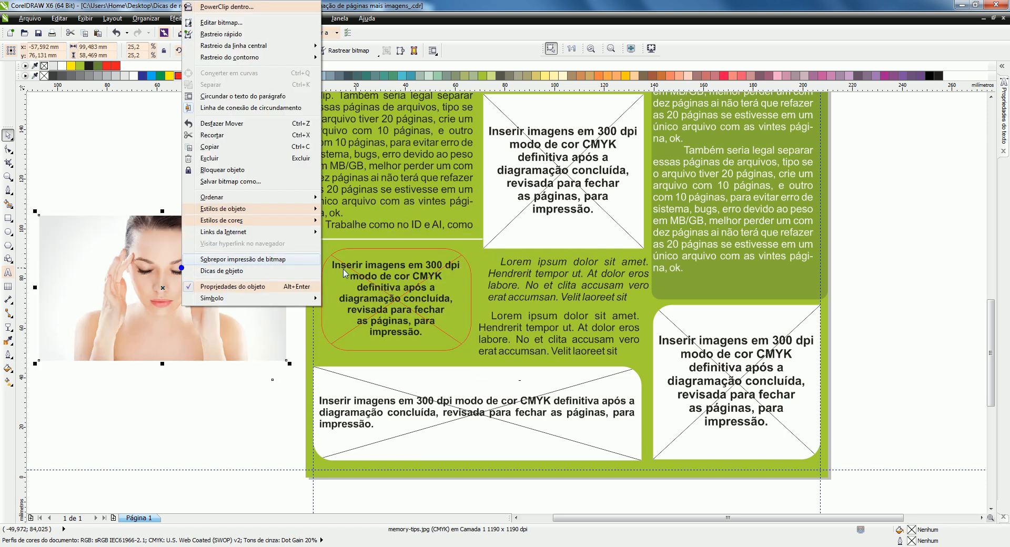
pyautogui.moveTo(271, 197)
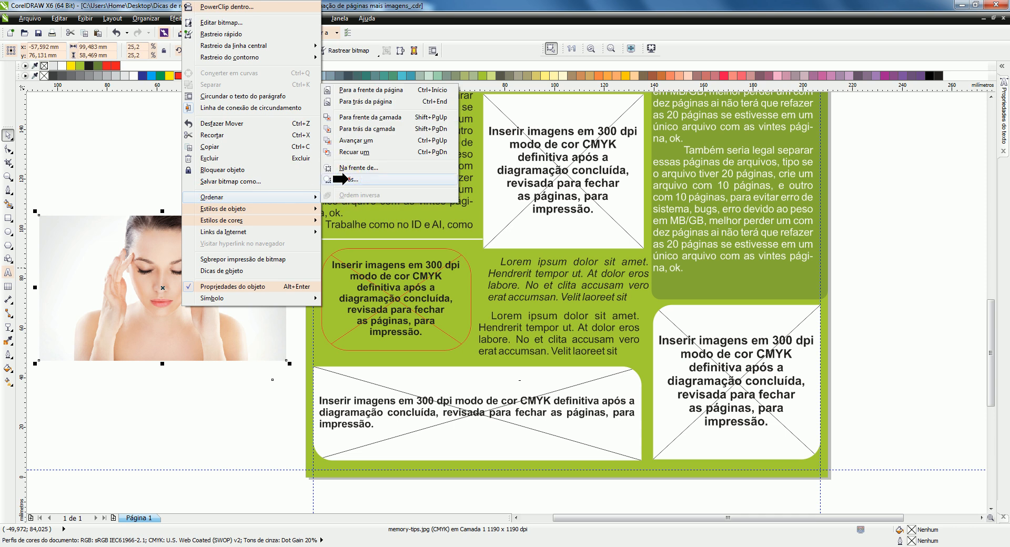
pyautogui.click(348, 179)
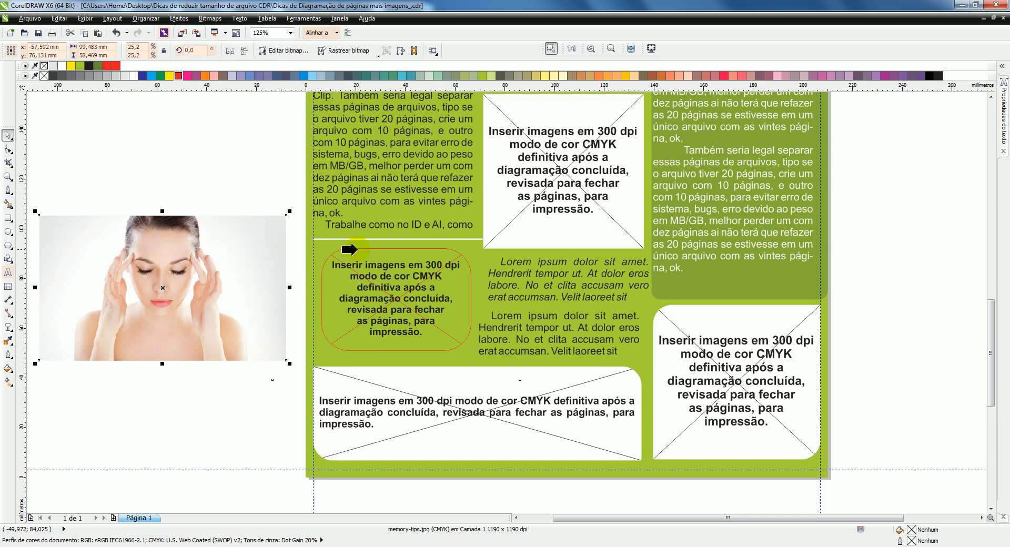
pyautogui.moveTo(182, 265); pyautogui.dragTo(407, 284)
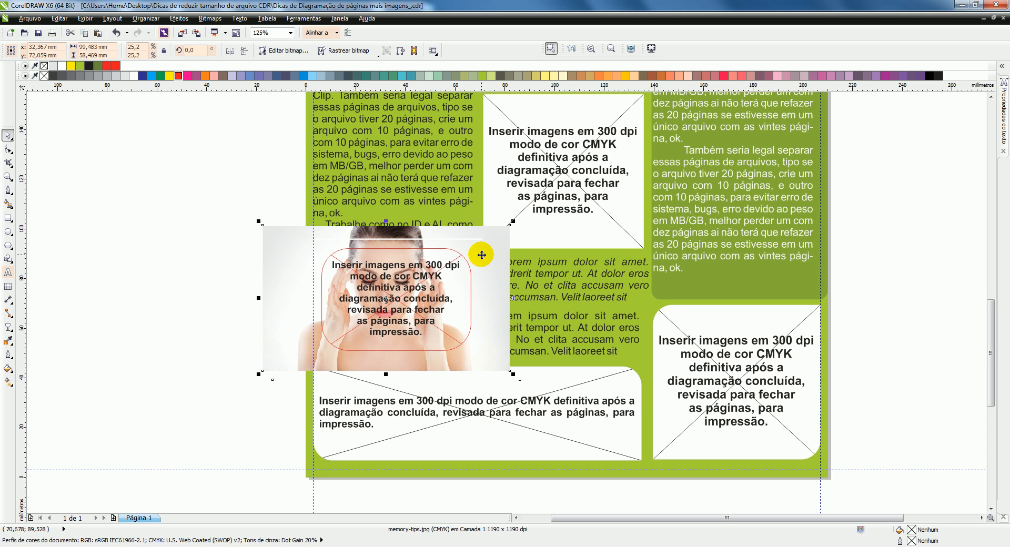
pyautogui.moveTo(487, 257)
pyautogui.mouseDown()
pyautogui.moveTo(492, 271)
pyautogui.moveTo(467, 271)
pyautogui.moveTo(486, 272)
pyautogui.mouseUp()
# Step: Move the placeholder text off the rounded frame onto the pasteboard and select the photo
pyautogui.scroll(2, 414, 277)
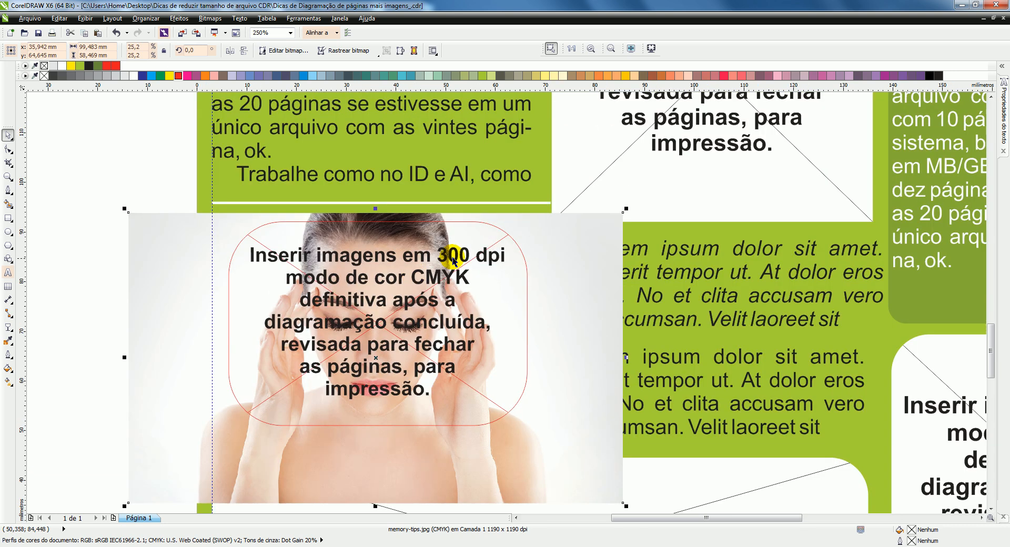
pyautogui.scroll(-2, 459, 265)
pyautogui.scroll(2, 435, 274)
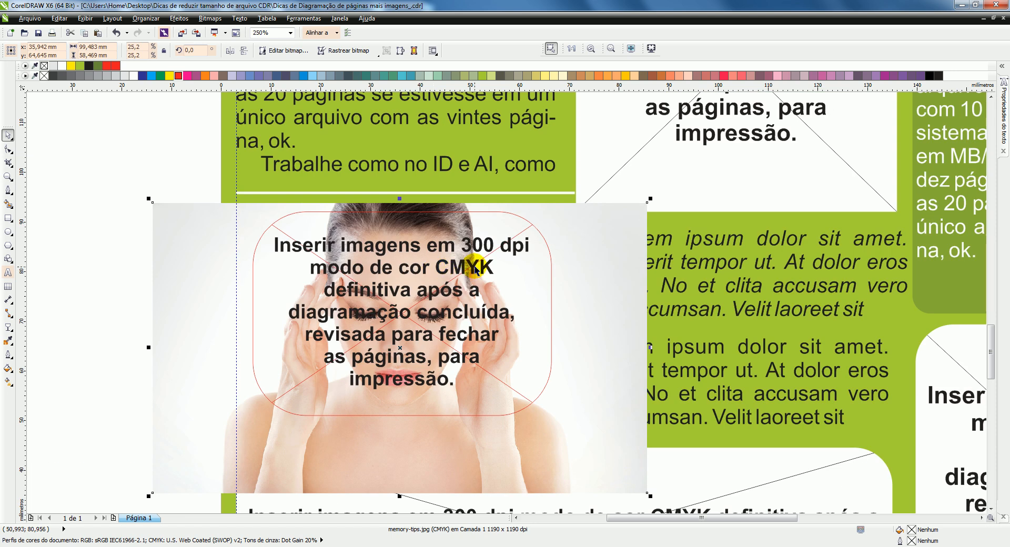
pyautogui.moveTo(446, 259); pyautogui.dragTo(75, 115)
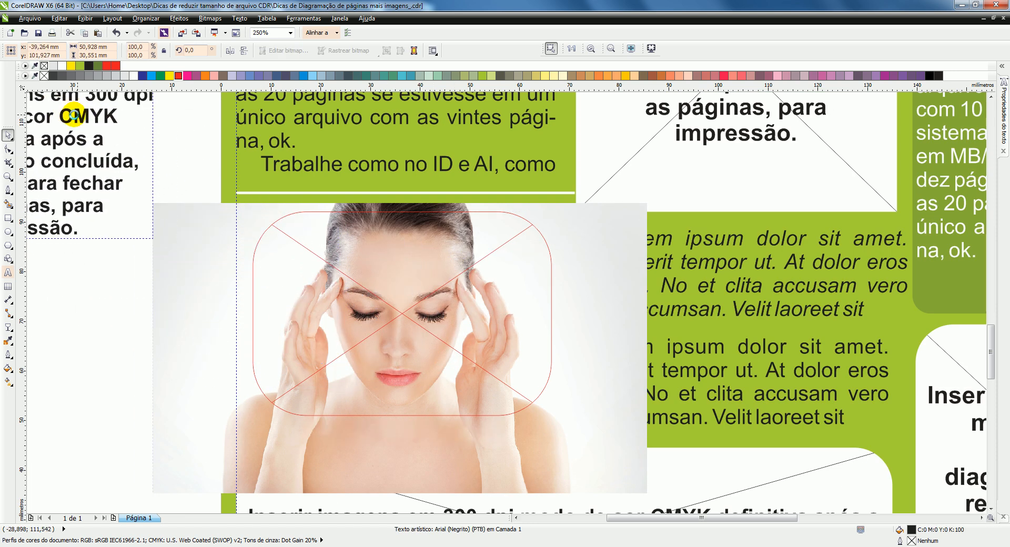
pyautogui.click(594, 239)
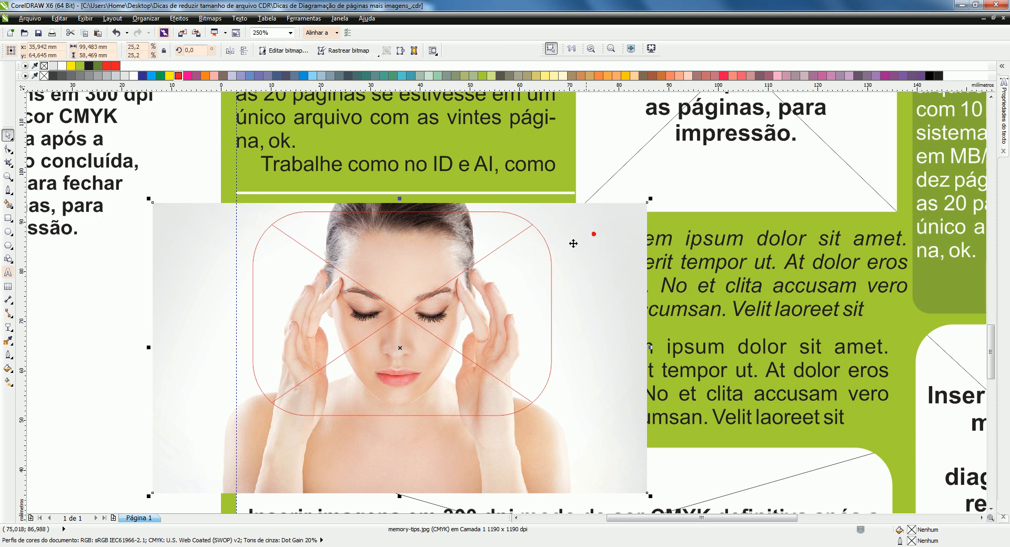
# Step: Intersect the photo with the rounded PowerClip frame and remove the leftover original photo
pyautogui.click(528, 259)
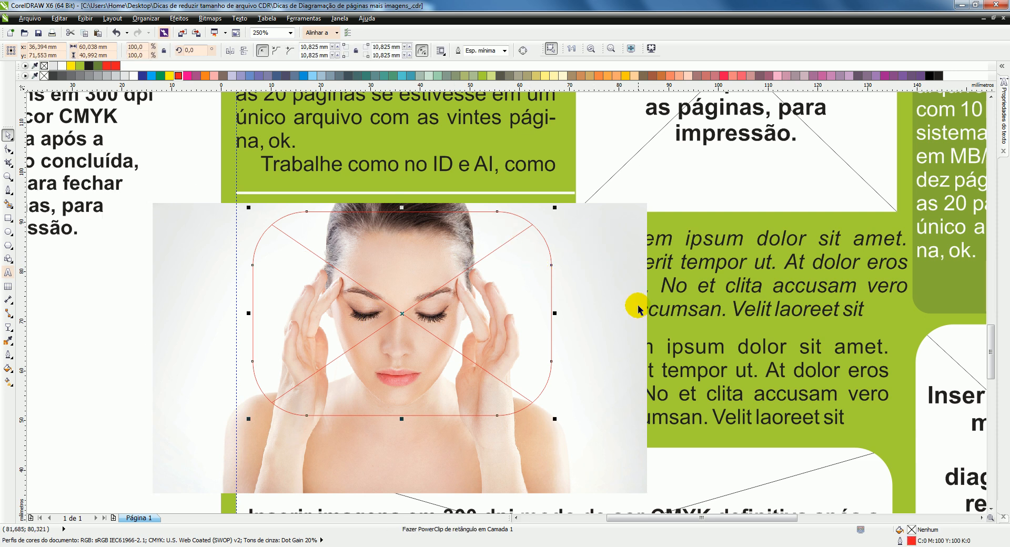
pyautogui.keyDown('shift'); pyautogui.click(588, 242); pyautogui.keyUp('shift')
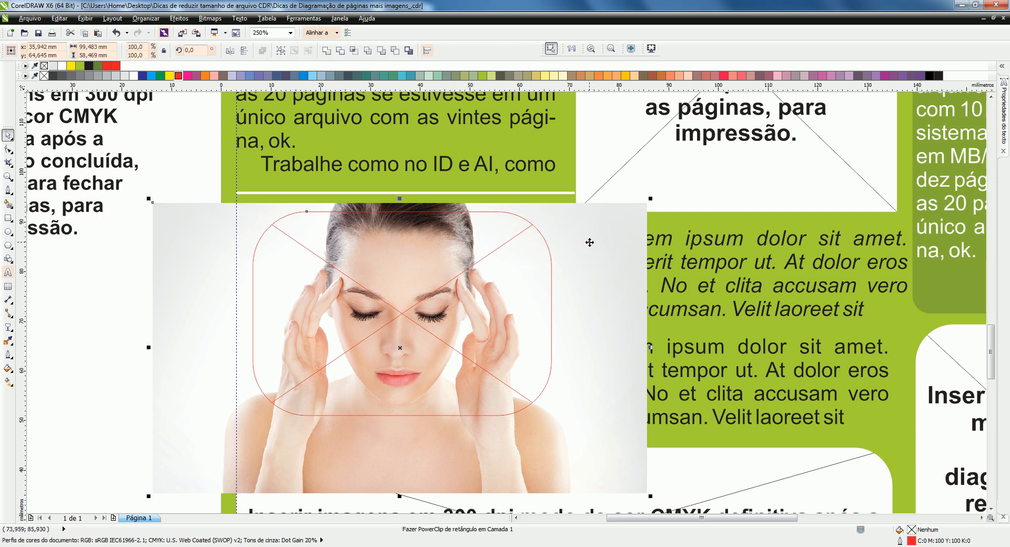
pyautogui.click(353, 52)
pyautogui.click(203, 234)
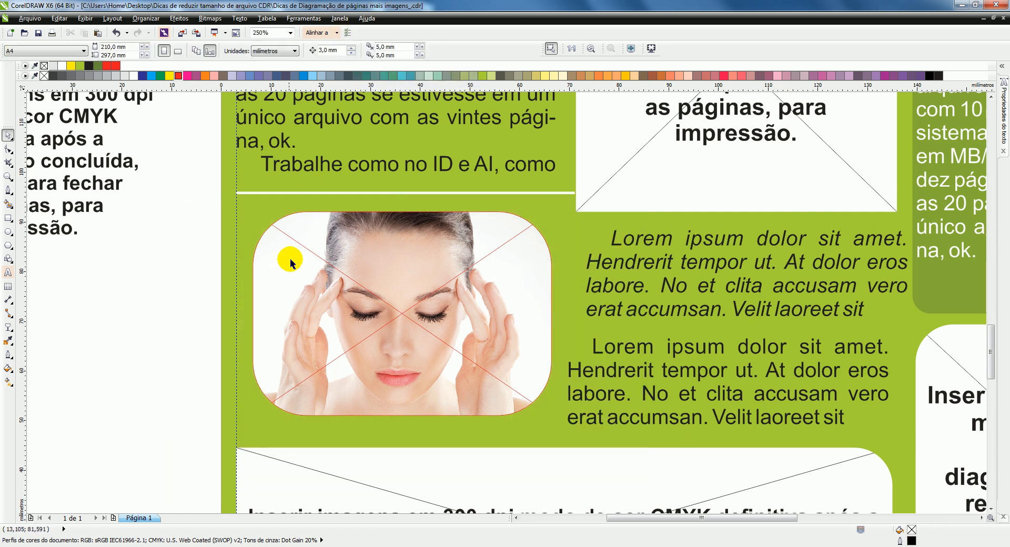
# Step: Try moving the cropped photo into the rounded PowerClip frame and undo the change
pyautogui.click(298, 266)
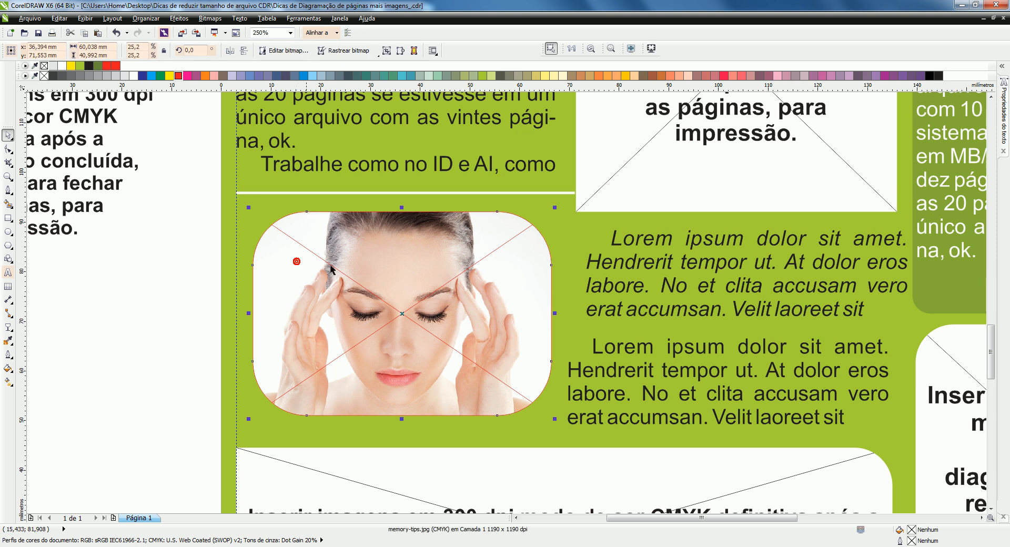
pyautogui.moveTo(403, 312); pyautogui.dragTo(403, 313)
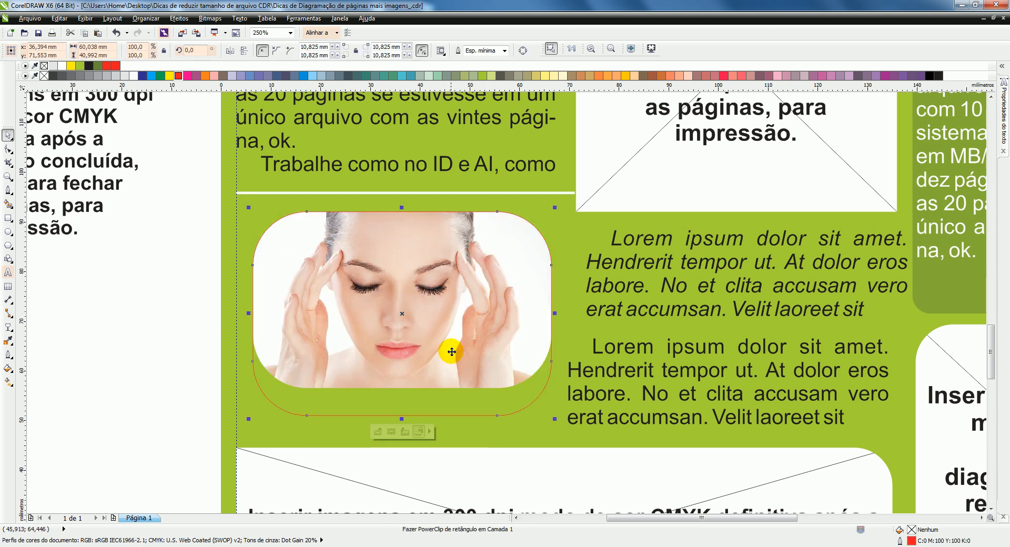
pyautogui.hotkey('ctrl', 'z')
# Step: Convert the red-outlined rounded PowerClip frame to a 300 dpi CMYK (32-bit) bitmap with anti-aliasing and a transparent background
pyautogui.click(216, 20)
pyautogui.click(223, 31)
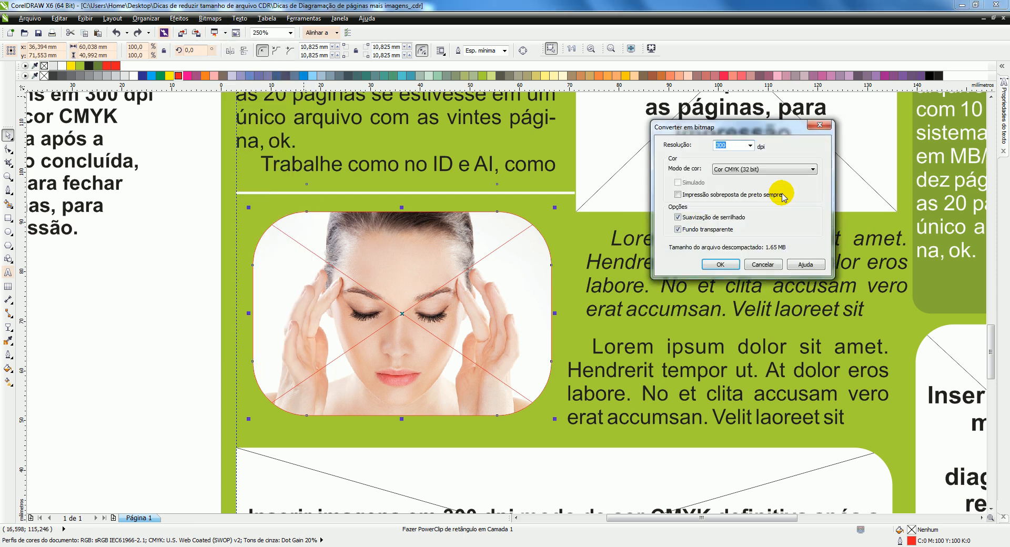
pyautogui.click(728, 263)
# Step: Align the placeholder text from the pasteboard to the horizontal and vertical centre of the cropped face photo
pyautogui.click(101, 239)
pyautogui.click(97, 161)
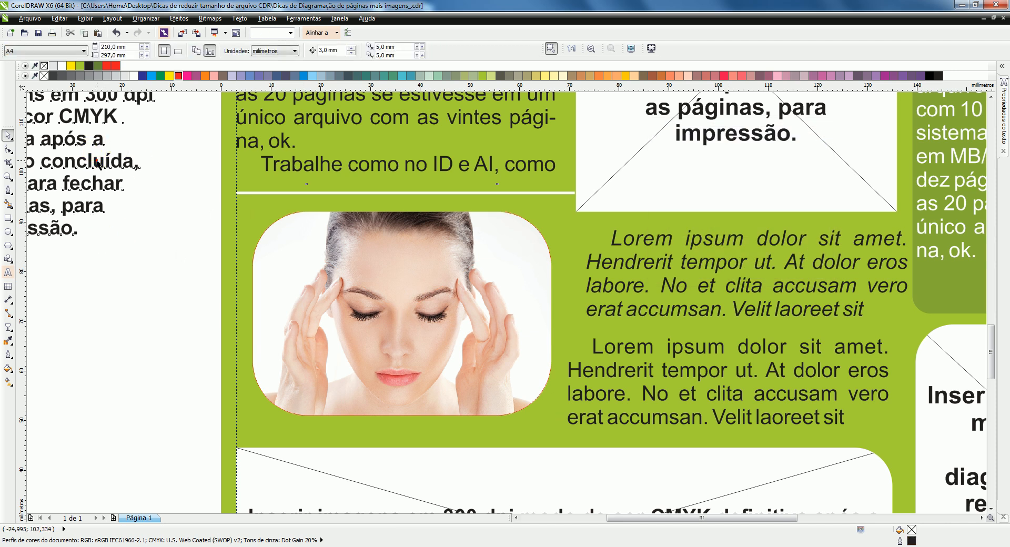
pyautogui.click(426, 251)
pyautogui.press('e')
pyautogui.press('c')
pyautogui.click(158, 259)
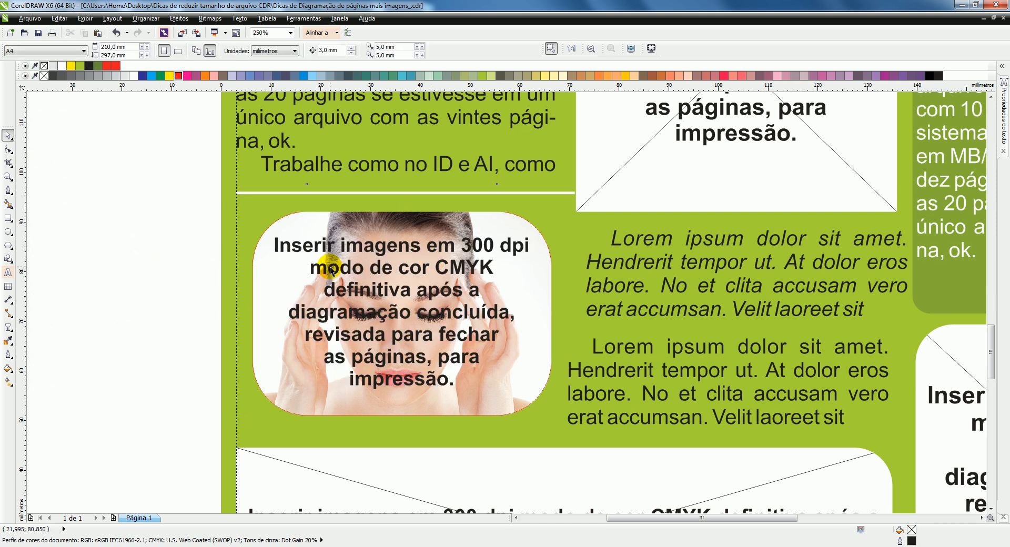
# Step: Examine the resolution of each stacked bitmap in the rounded photo area by selecting them in turn
pyautogui.scroll(-3, 330, 270)
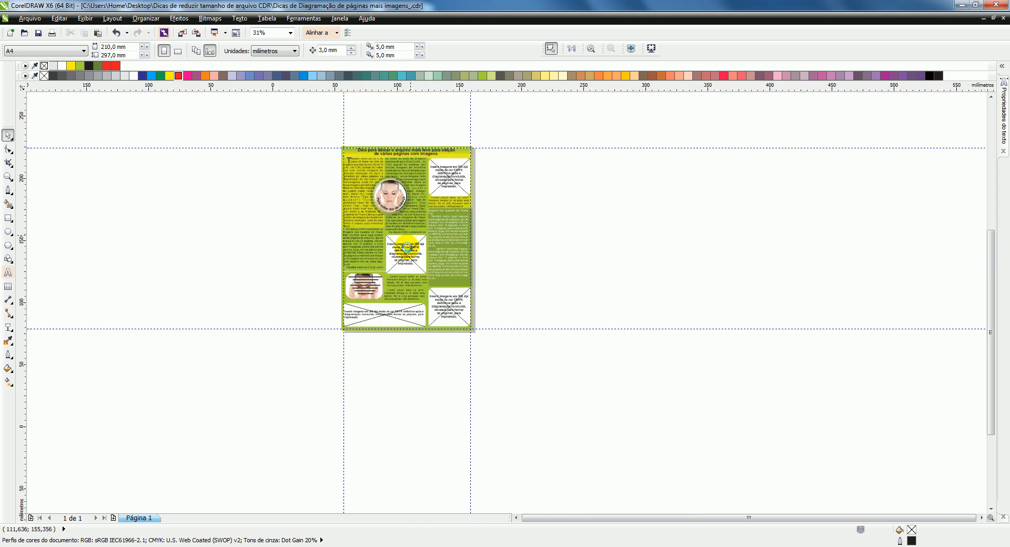
pyautogui.scroll(3, 409, 236)
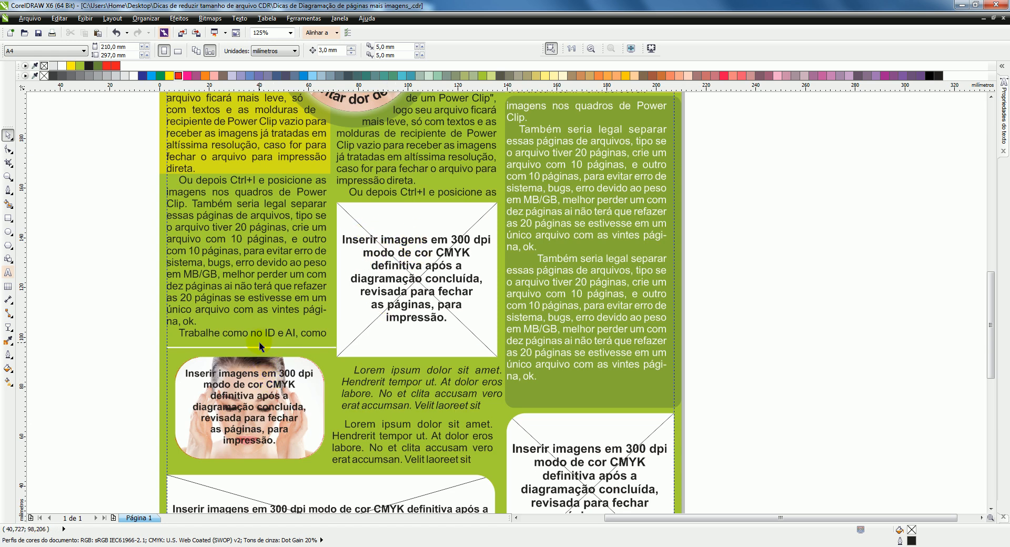
pyautogui.click(256, 365)
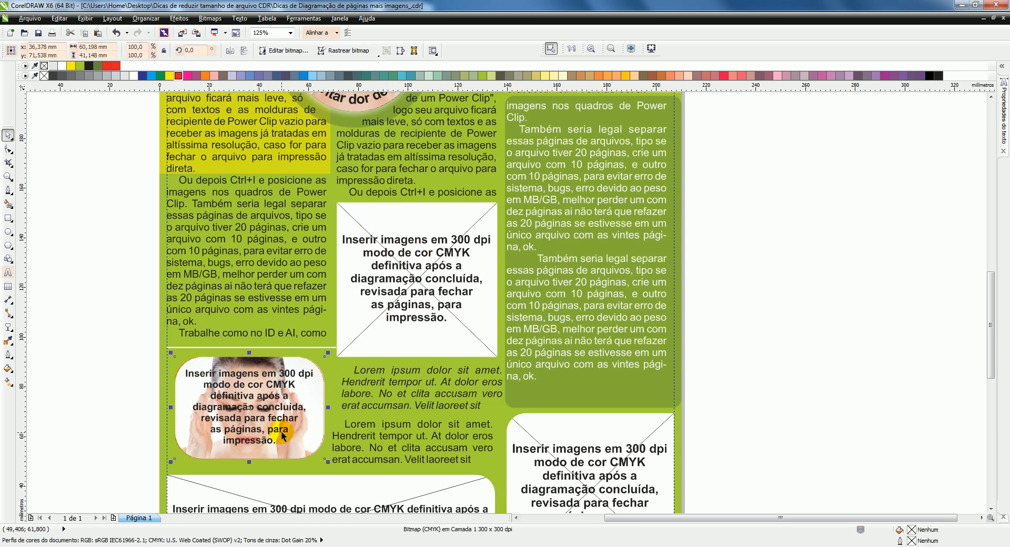
pyautogui.click(266, 367)
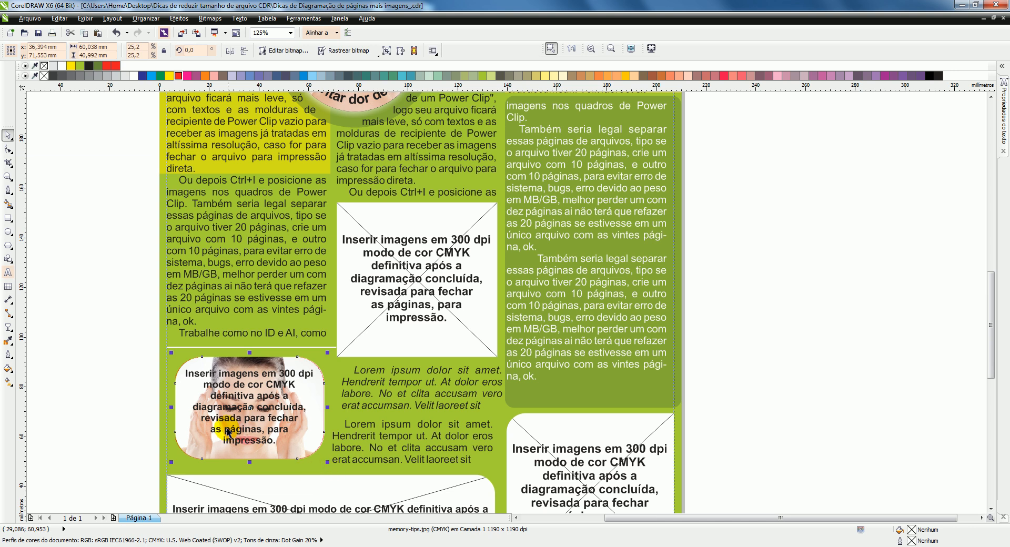
pyautogui.scroll(1, 225, 419)
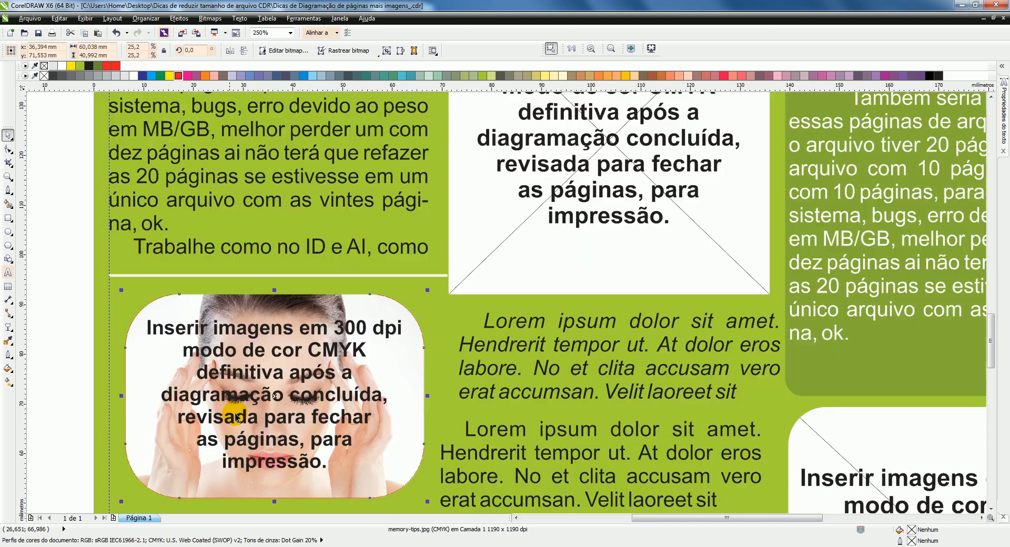
pyautogui.click(327, 312)
pyautogui.click(334, 301)
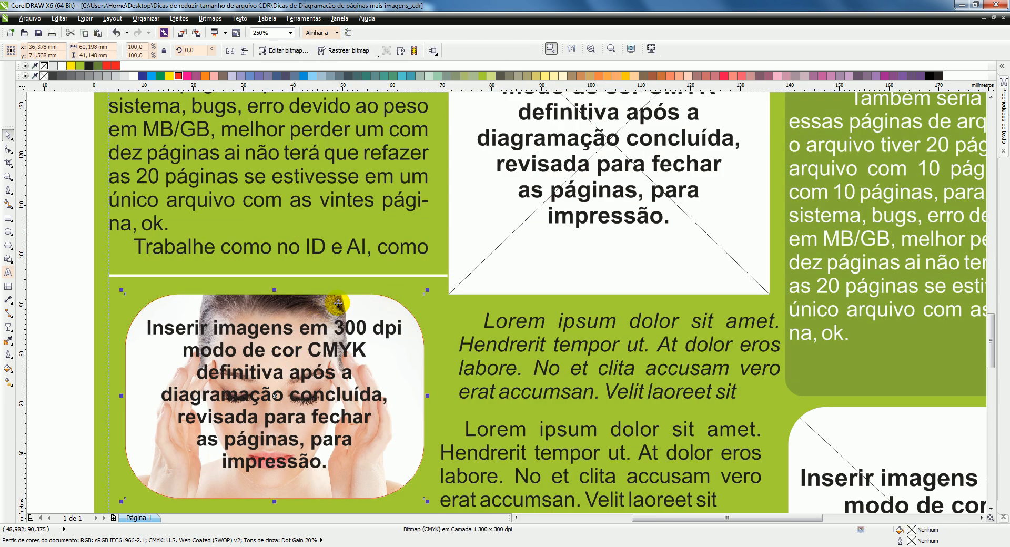
pyautogui.click(338, 305)
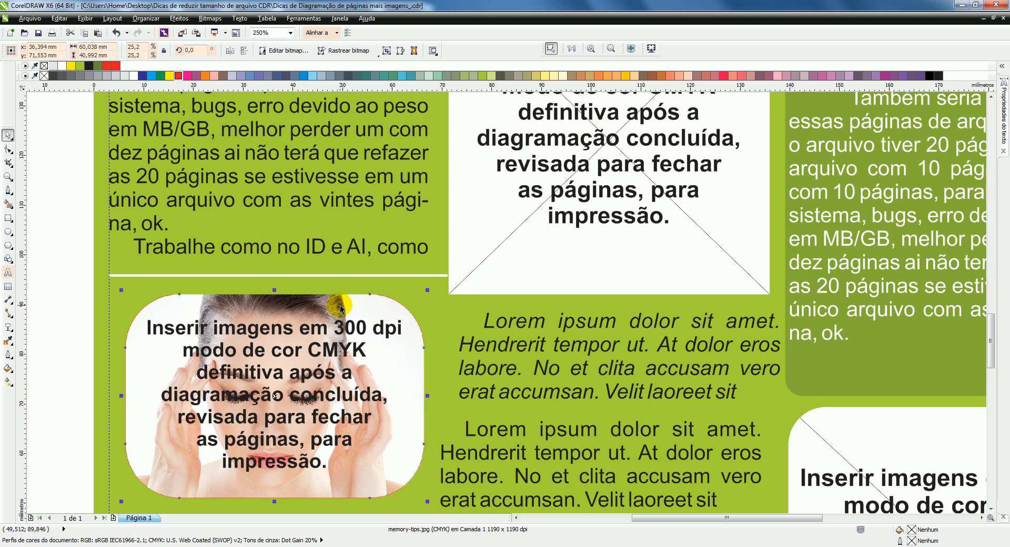
pyautogui.click(341, 307)
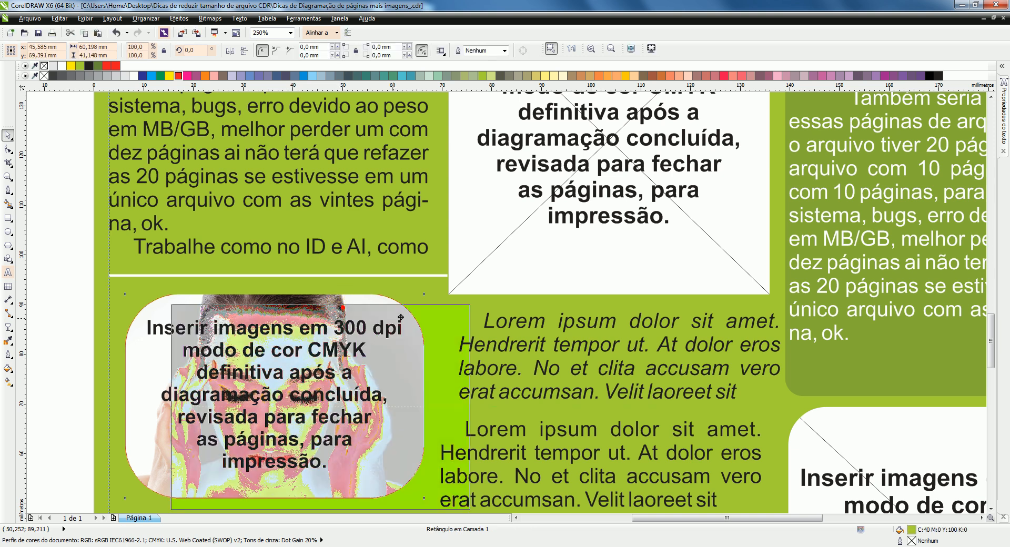
# Step: Try moving the outline bitmap and the cropped photo apart to tell them apart, and undo the moves
pyautogui.moveTo(343, 310); pyautogui.dragTo(426, 335)
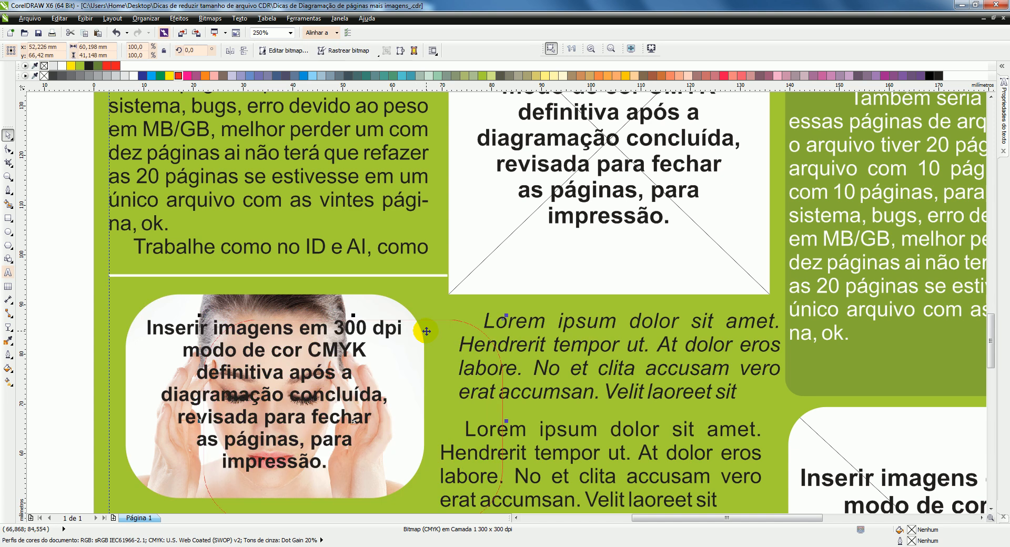
pyautogui.hotkey('ctrl', 'z')
pyautogui.keyDown('alt'); pyautogui.click(390, 313); pyautogui.keyUp('alt')
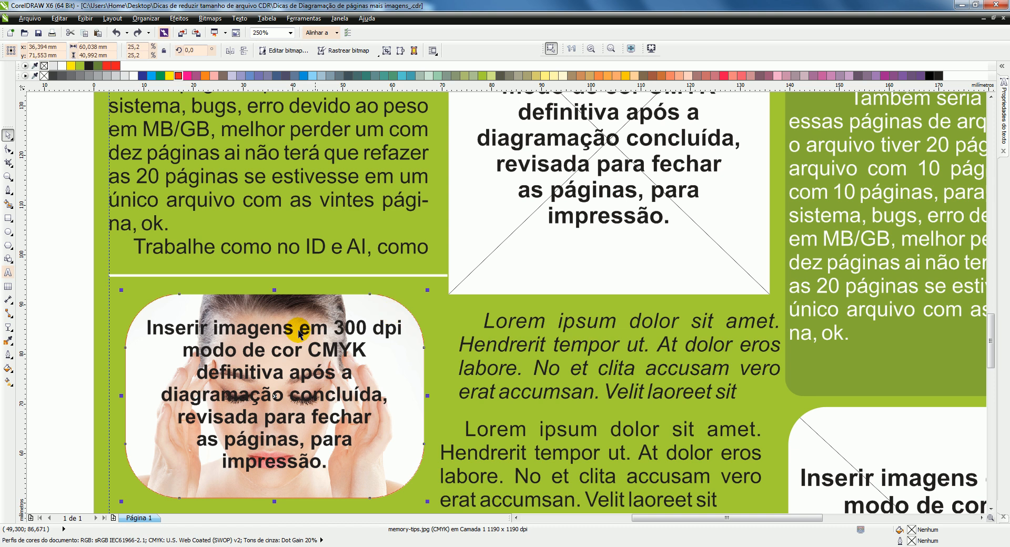
pyautogui.moveTo(277, 400); pyautogui.dragTo(476, 399)
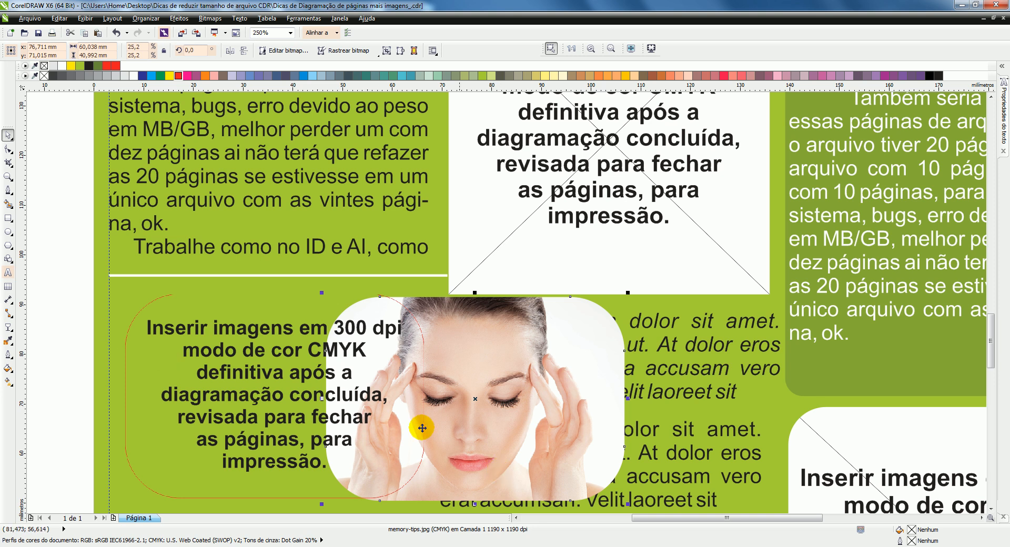
pyautogui.moveTo(458, 330); pyautogui.dragTo(483, 348)
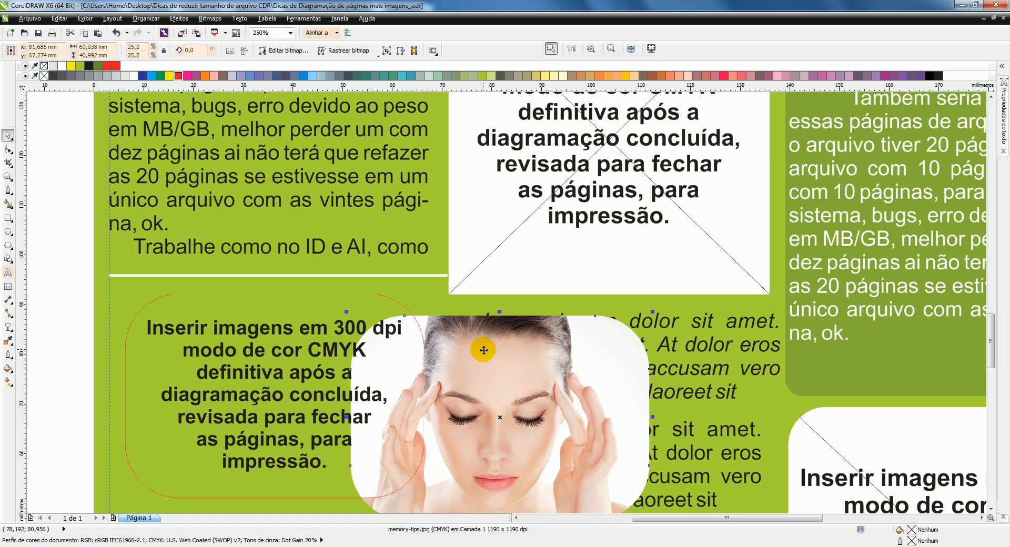
pyautogui.hotkey('ctrl', 'z')
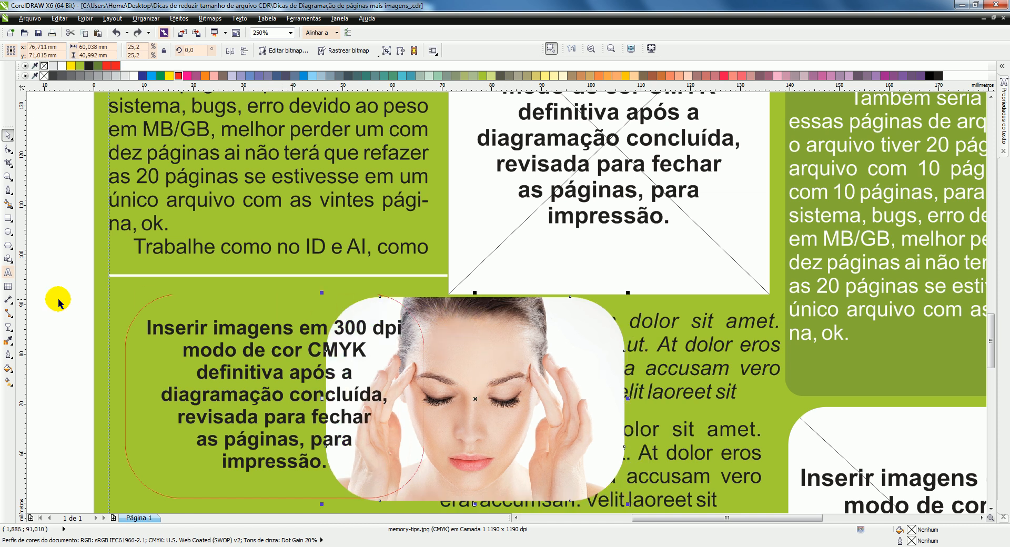
pyautogui.click(143, 310)
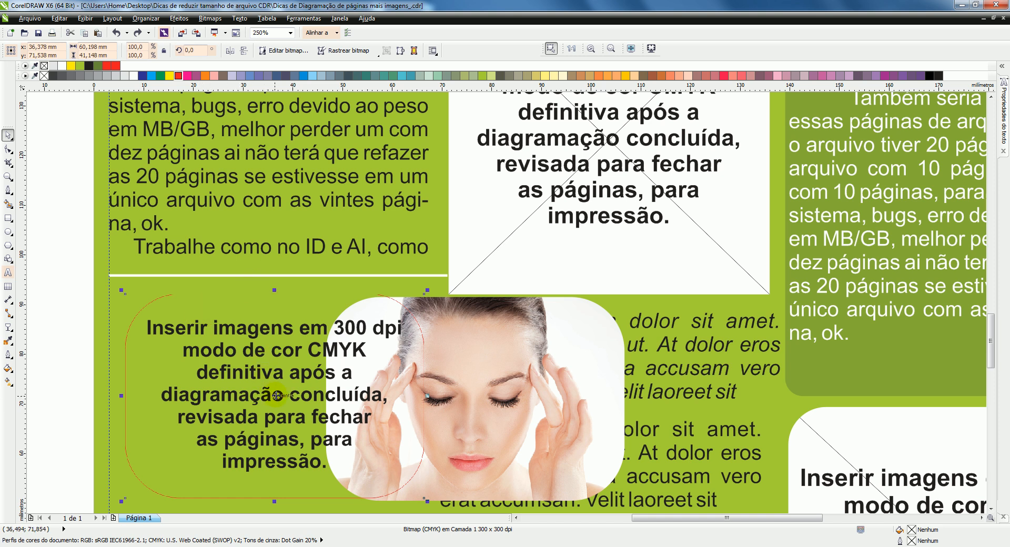
pyautogui.click(291, 397)
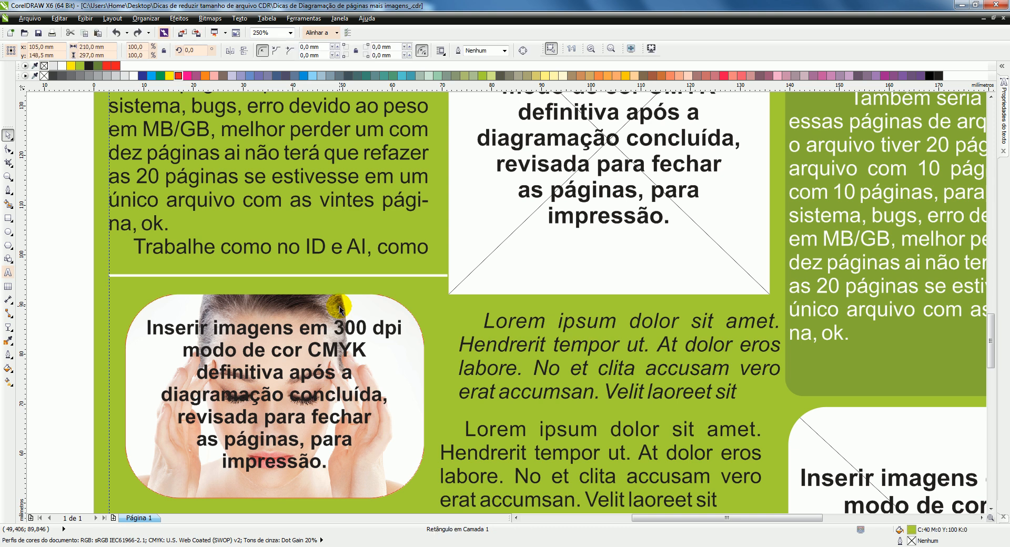
# Step: Delete the red rounded outline bitmap lying over the cropped photo
pyautogui.click(390, 301)
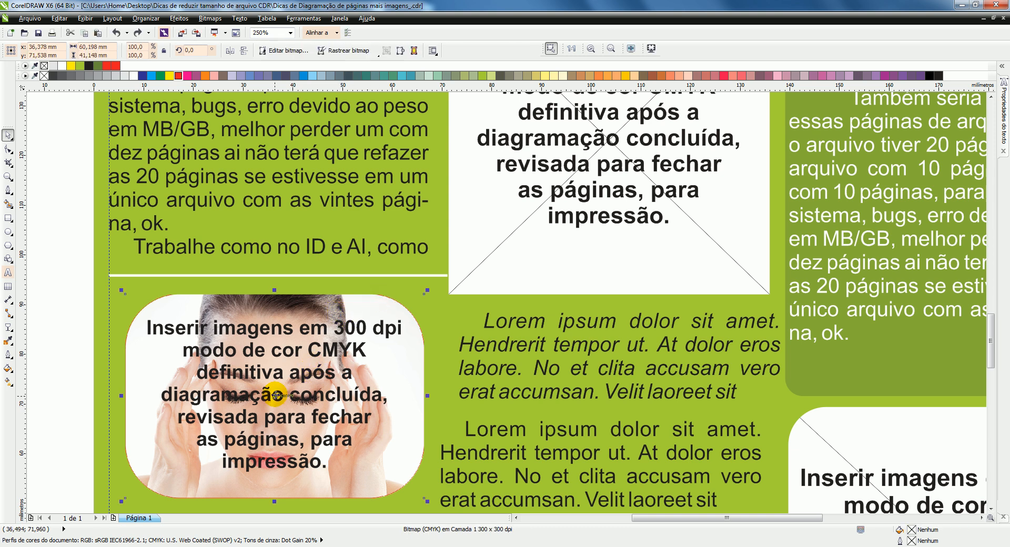
pyautogui.moveTo(275, 394); pyautogui.dragTo(510, 271)
pyautogui.press('Escape')
pyautogui.press('Escape')
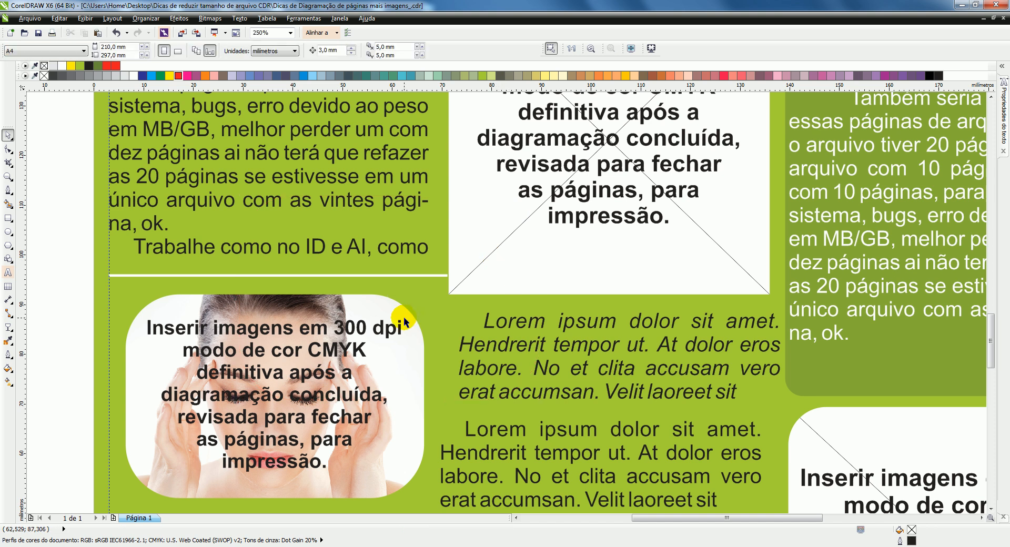
# Step: Convert the cropped face photo to a 300 dpi CMYK (32-bit) bitmap with anti-aliasing and a transparent background
pyautogui.click(377, 308)
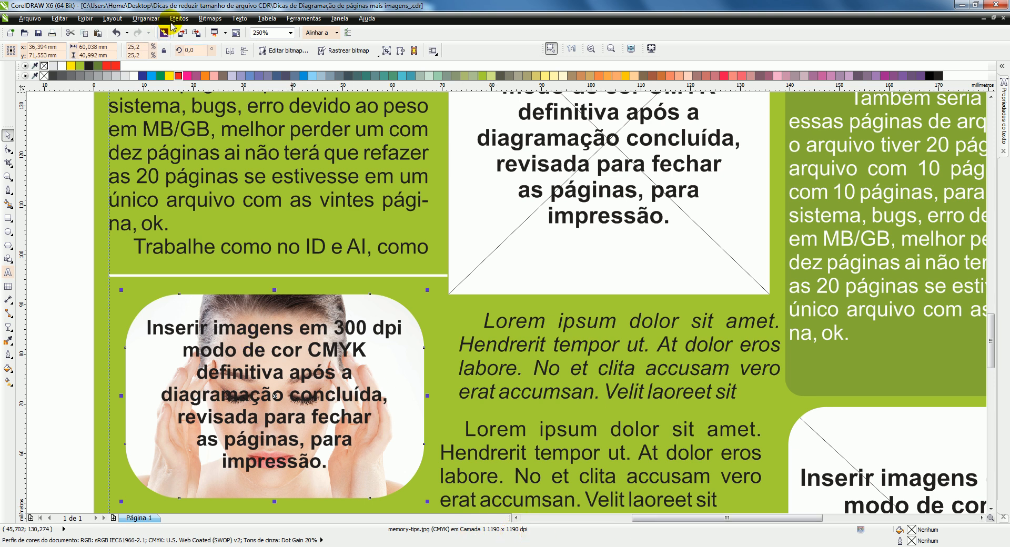
pyautogui.click(203, 22)
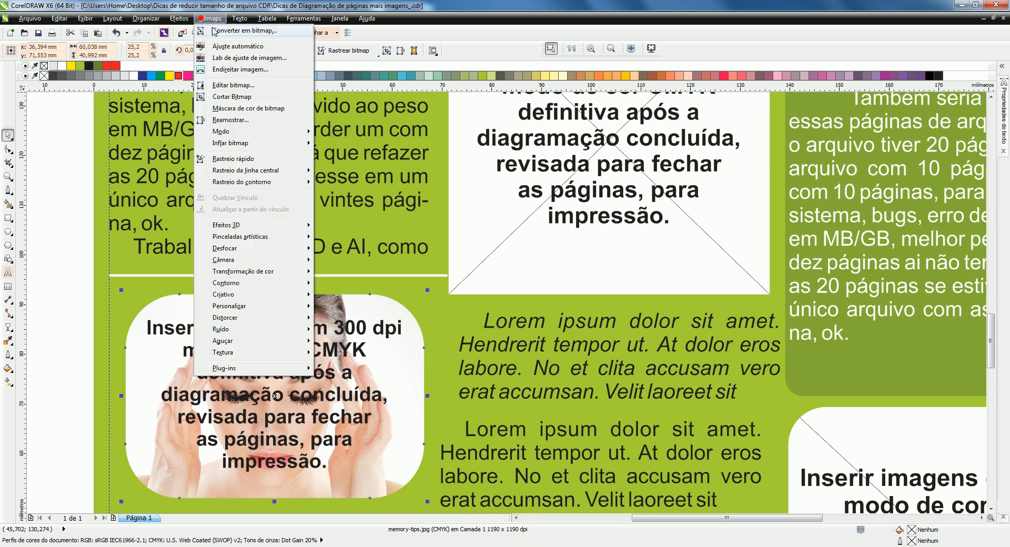
pyautogui.click(232, 25)
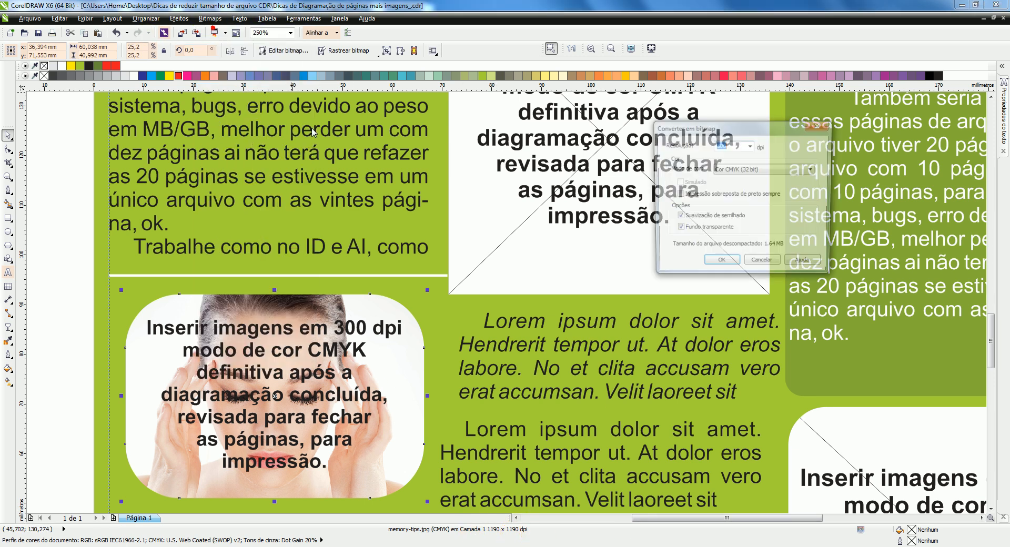
pyautogui.click(716, 265)
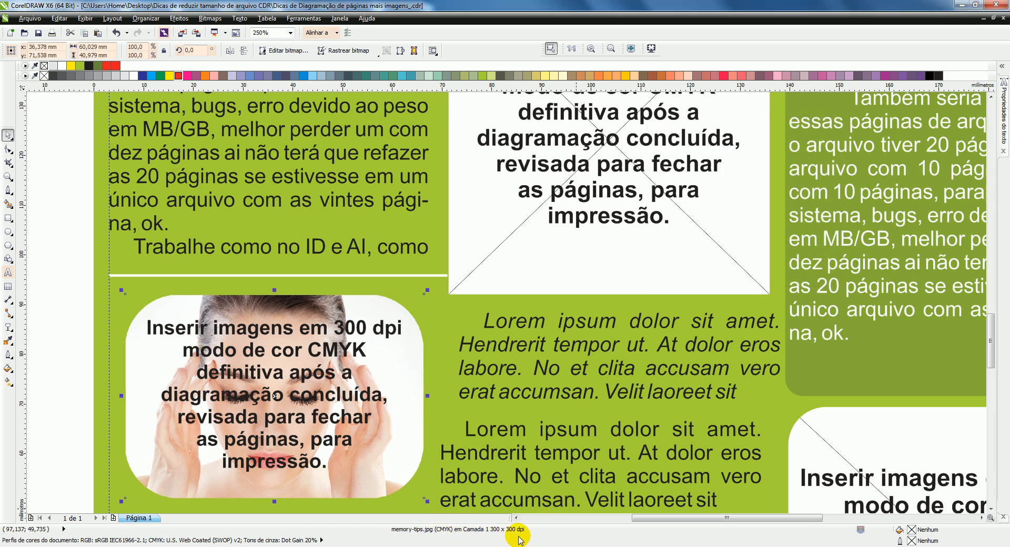
# Step: Review the rounded photo and its placeholder text within the full page layout
pyautogui.scroll(-2, 92, 228)
pyautogui.scroll(1, 150, 250)
pyautogui.scroll(-1, 547, 425)
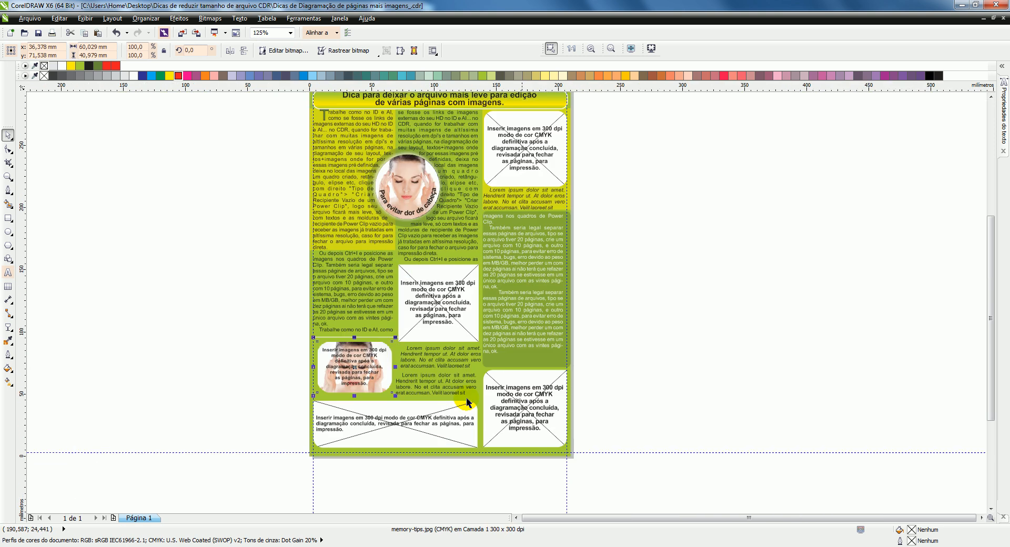
pyautogui.scroll(1, 348, 353)
pyautogui.click(176, 220)
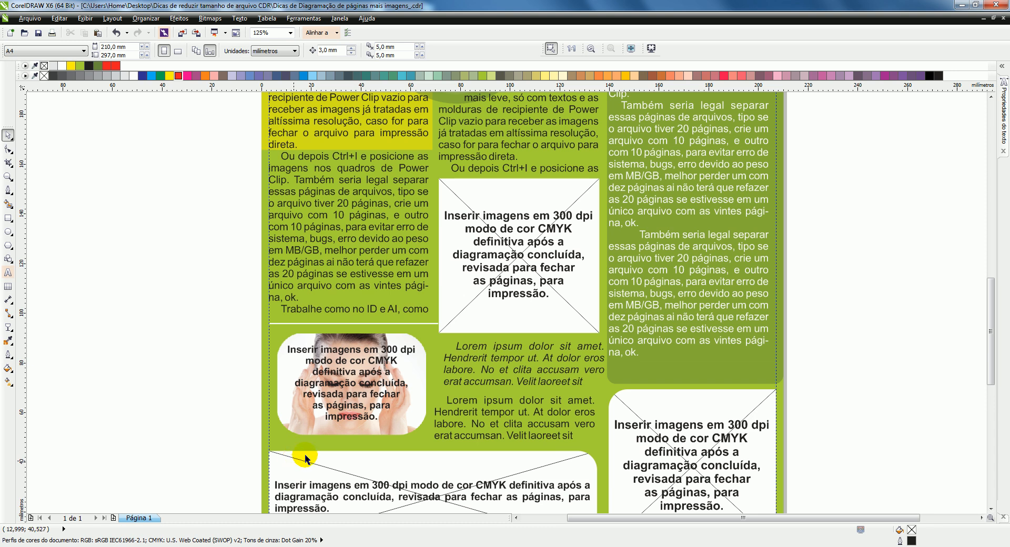
pyautogui.scroll(-1, 440, 232)
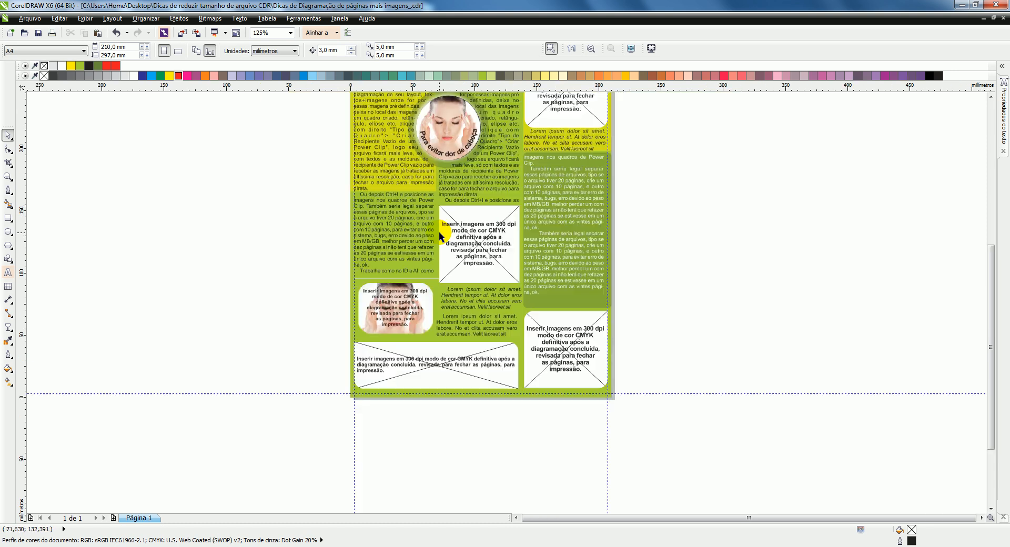
pyautogui.scroll(-1, 365, 401)
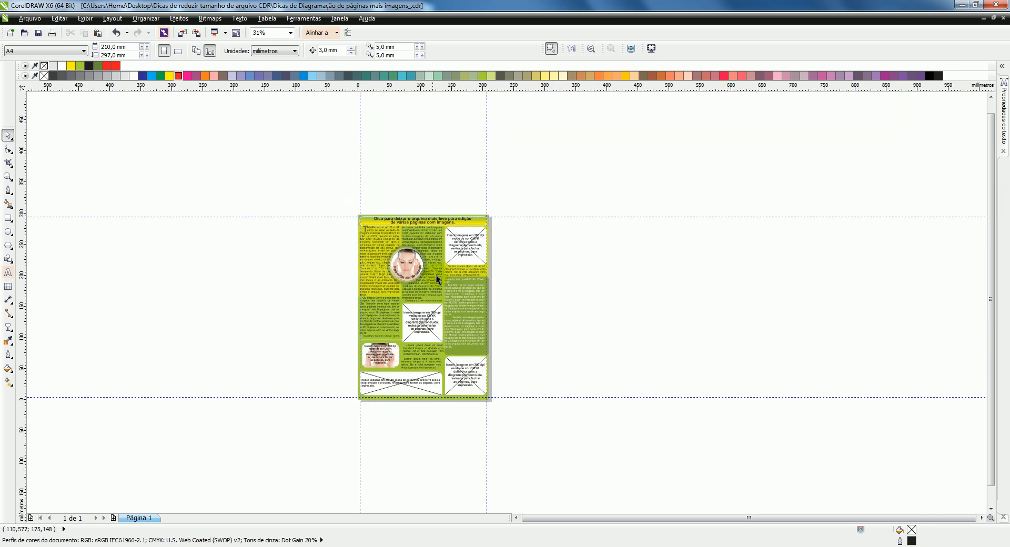
# Step: Draw a circle about 54 mm in diameter over the white text in the dark green column
pyautogui.scroll(1, 422, 304)
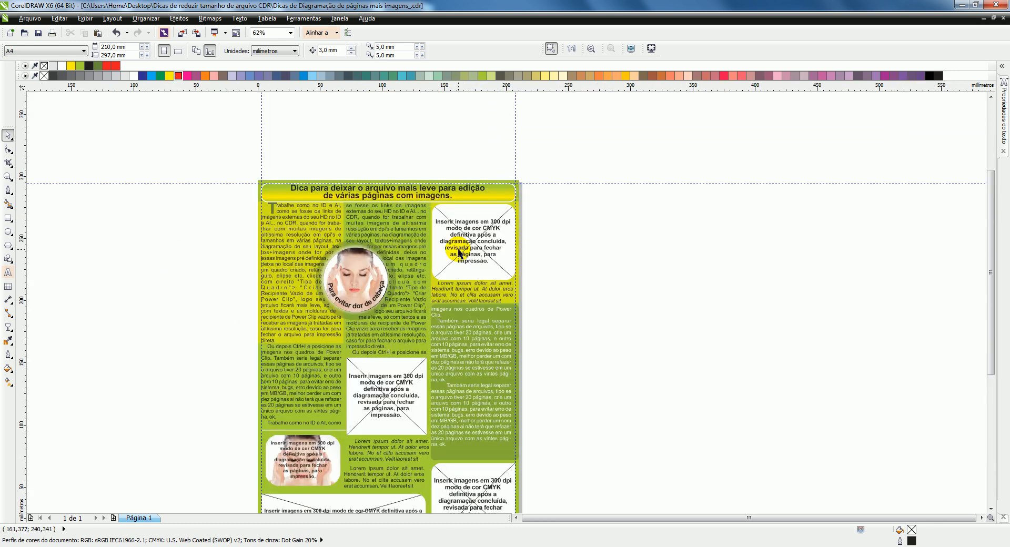
pyautogui.click(9, 232)
pyautogui.scroll(1, 469, 368)
pyautogui.moveTo(430, 279); pyautogui.dragTo(551, 408)
# Step: Turn the new circle into an empty PowerClip container and fill it with white
pyautogui.rightClick(484, 322)
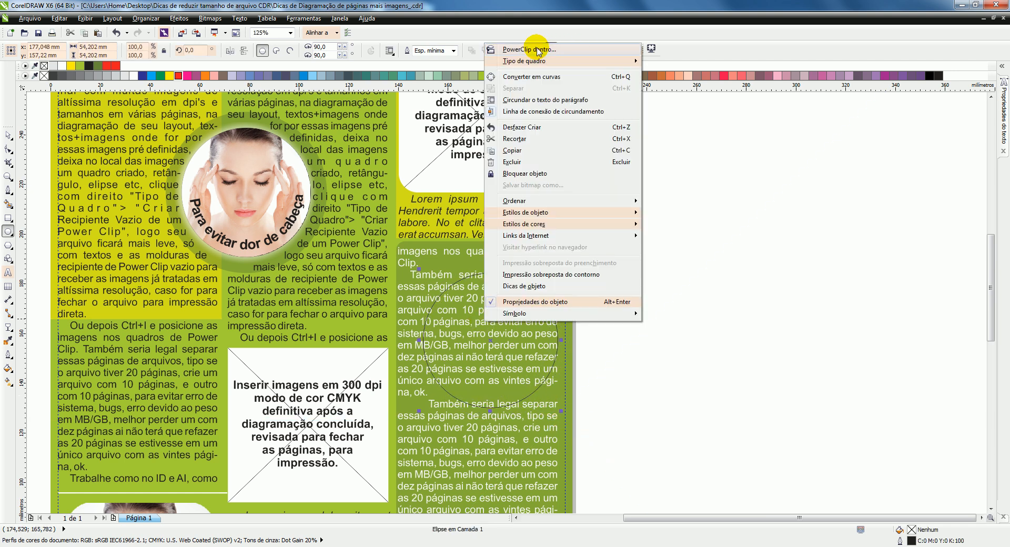
pyautogui.moveTo(523, 62)
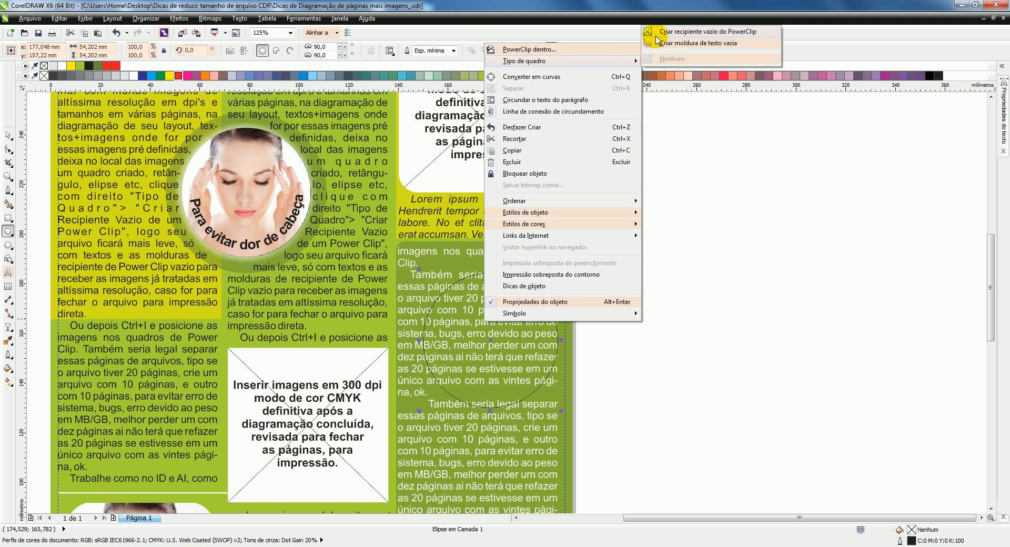
pyautogui.click(720, 32)
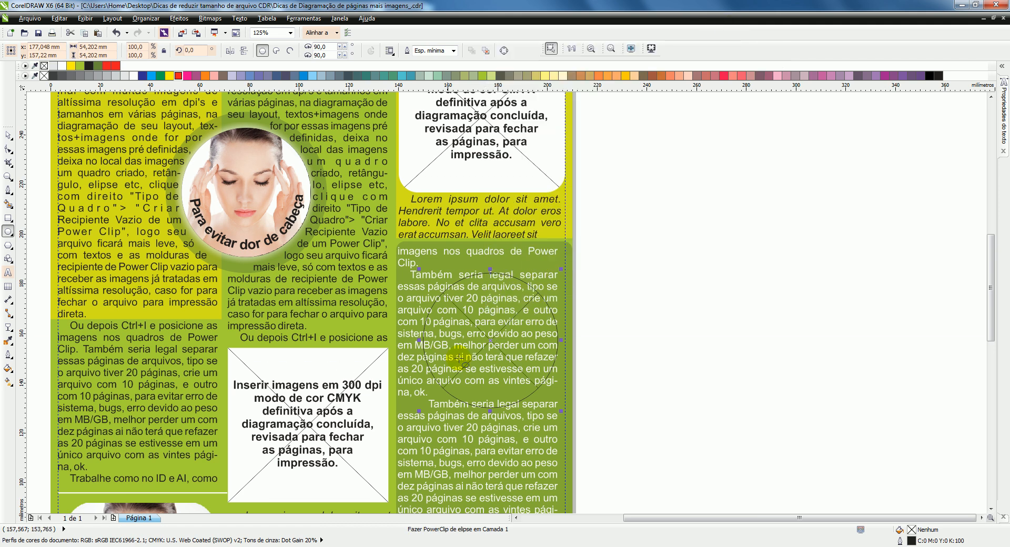
pyautogui.click(134, 76)
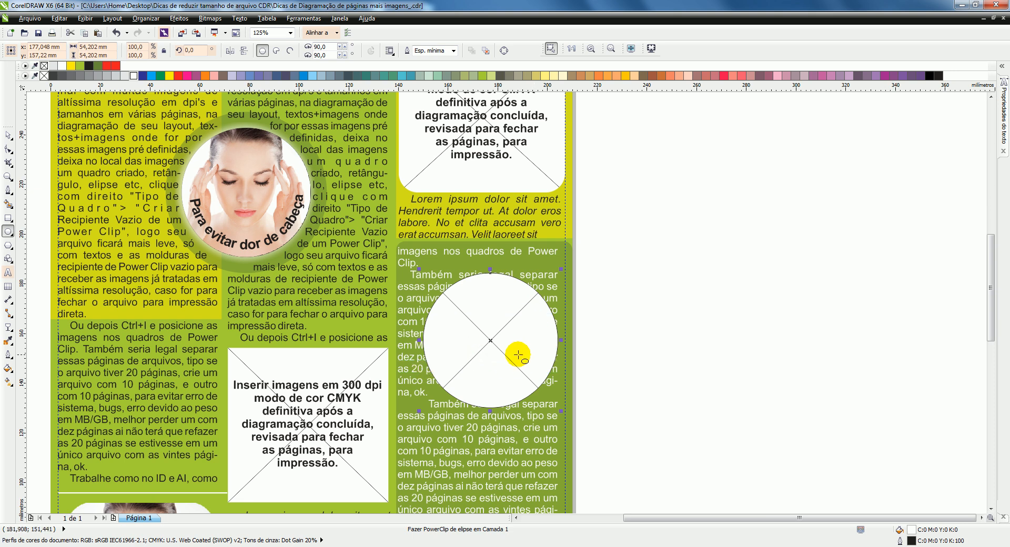
pyautogui.click(8, 135)
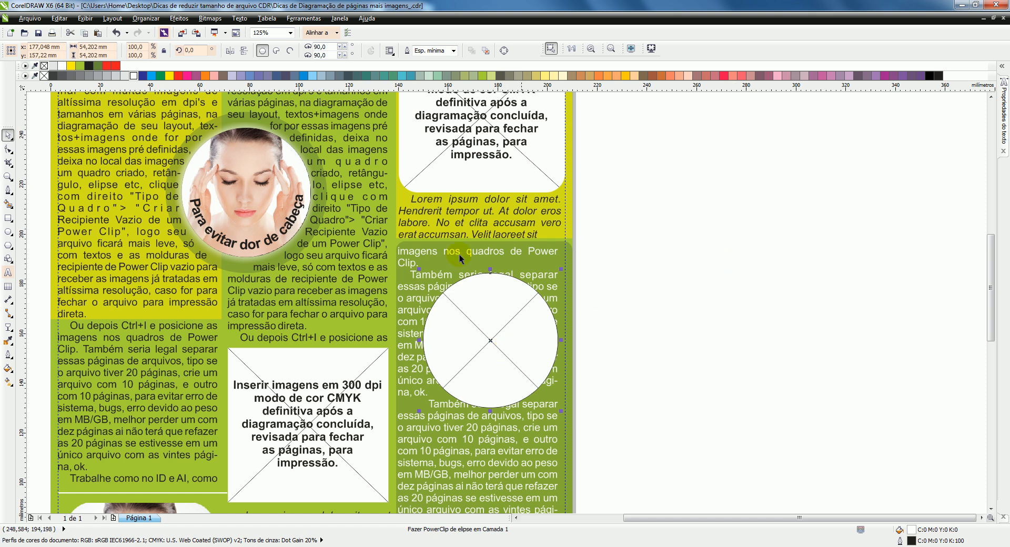
pyautogui.click(653, 309)
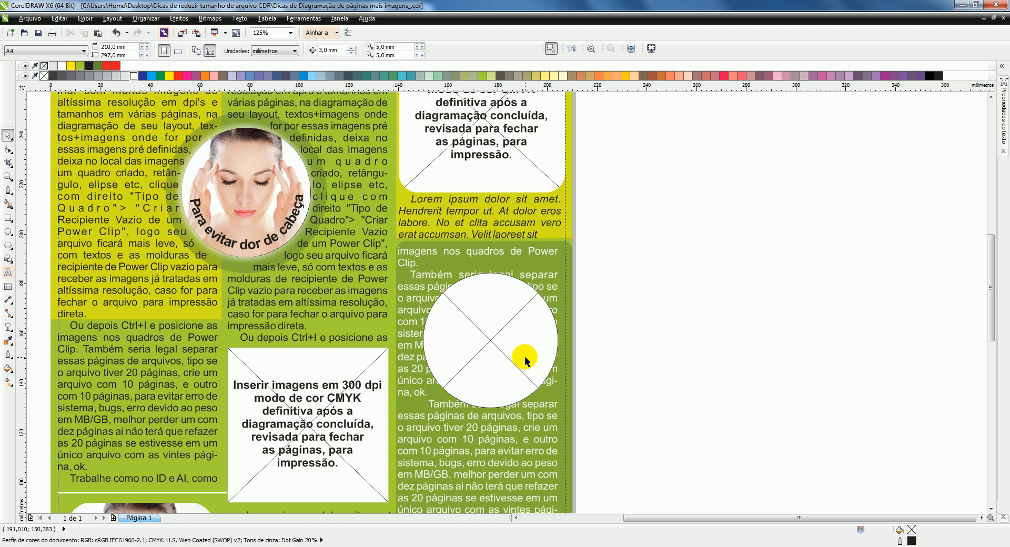
# Step: Set the white circle's frame type to None (Nenhum) to remove its PowerClip container
pyautogui.click(481, 332)
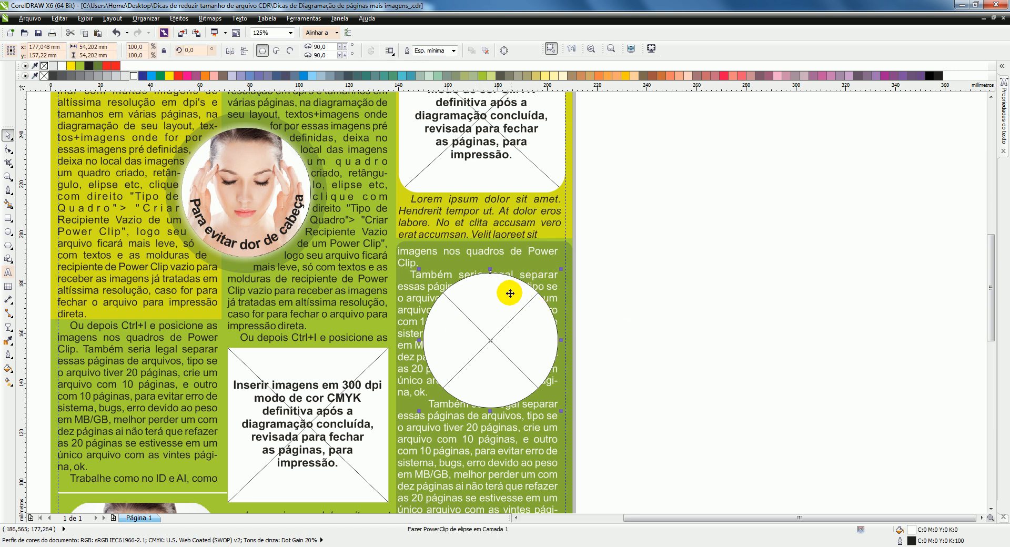
pyautogui.rightClick(493, 312)
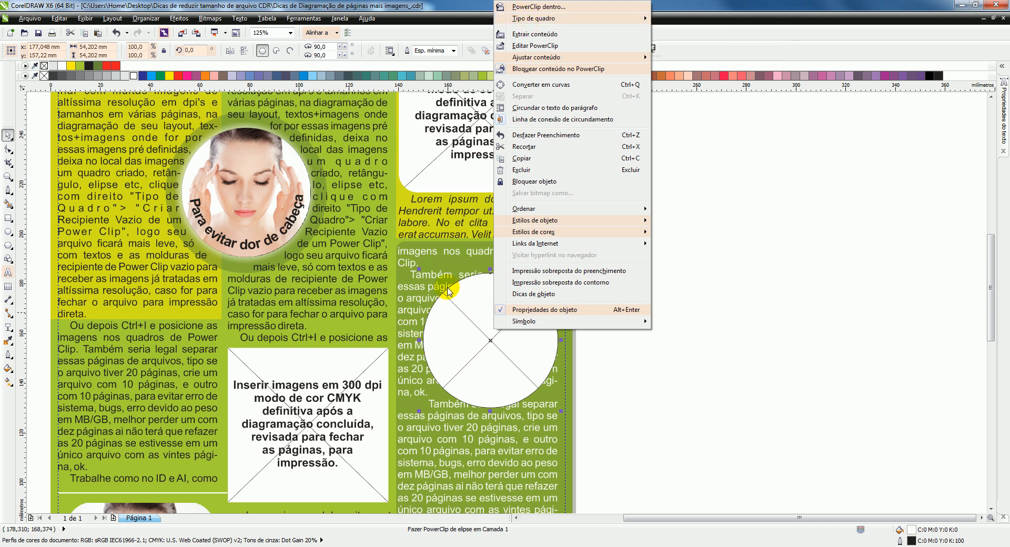
pyautogui.moveTo(516, 20)
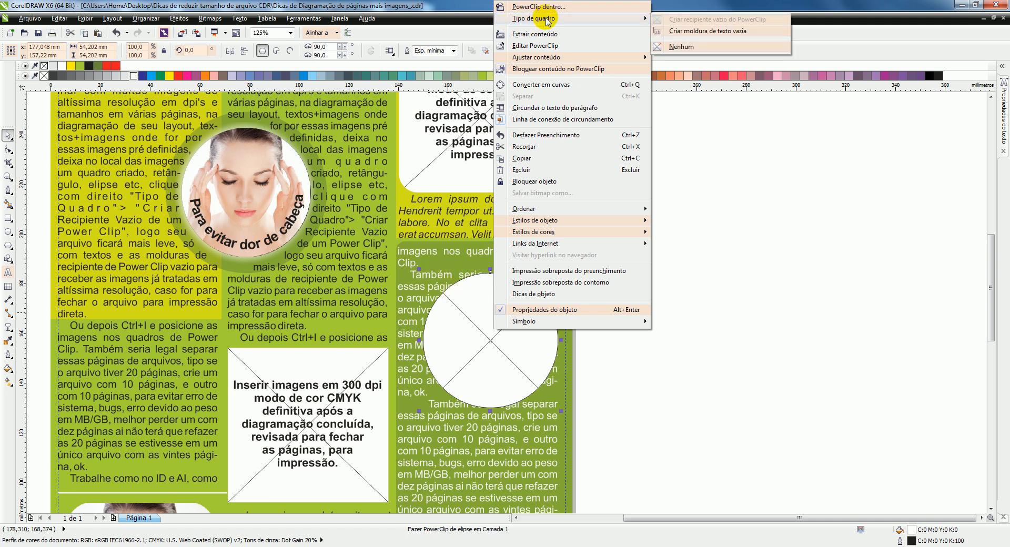
pyautogui.click(479, 362)
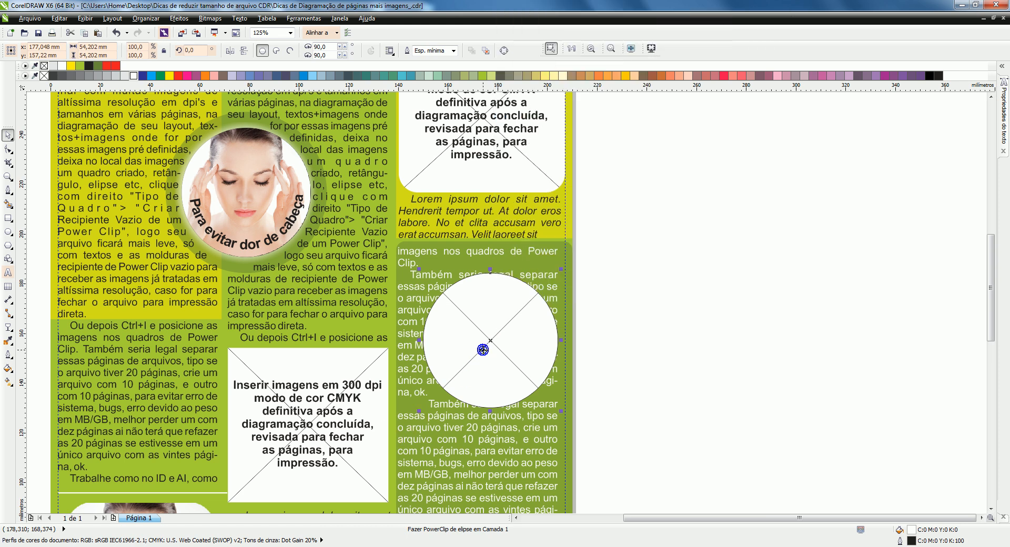
pyautogui.rightClick(483, 351)
pyautogui.click(540, 42)
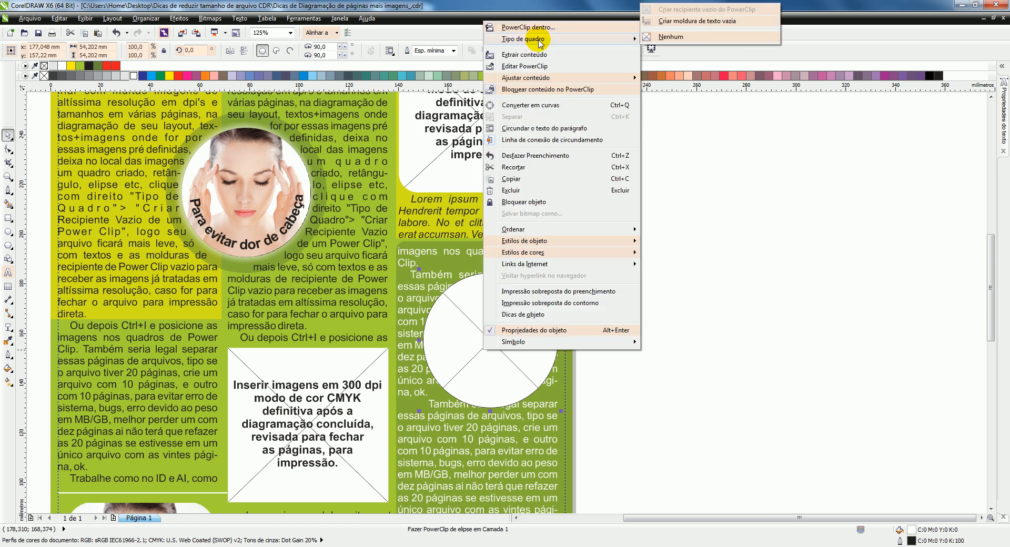
pyautogui.click(674, 36)
pyautogui.click(669, 280)
# Step: Remove the outline from the white circle
pyautogui.click(460, 334)
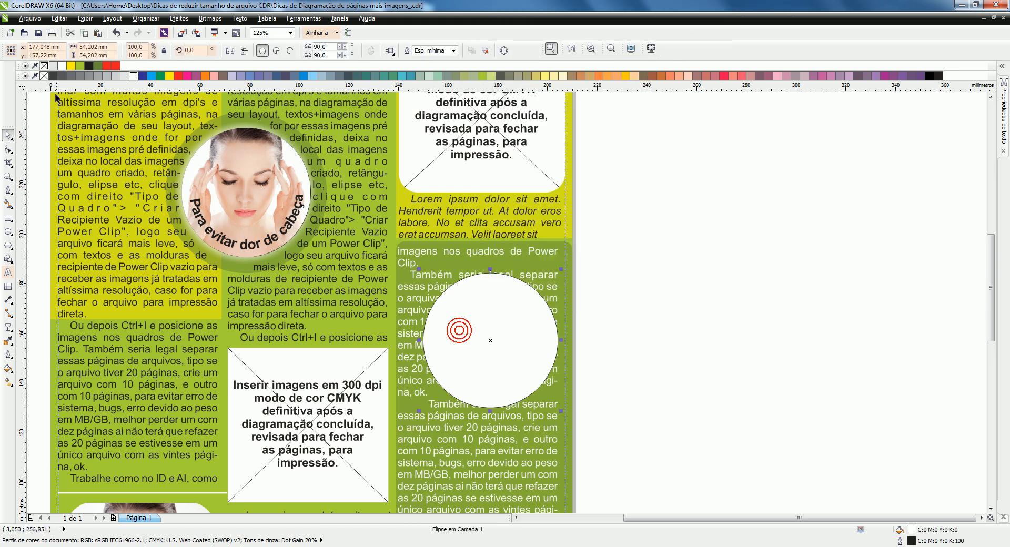
pyautogui.rightClick(44, 68)
pyautogui.click(696, 249)
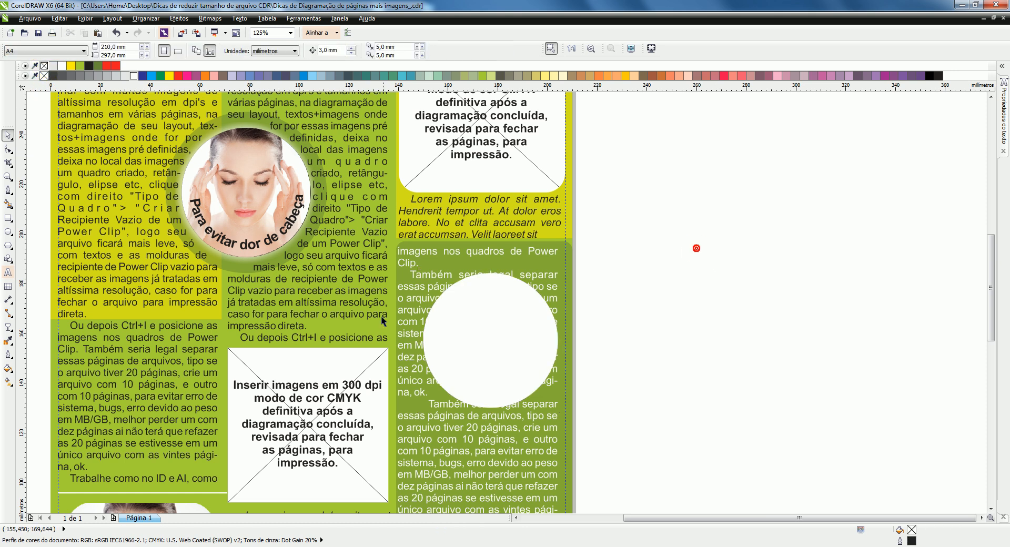
# Step: Save the magazine layout and close the document
pyautogui.press('F3')
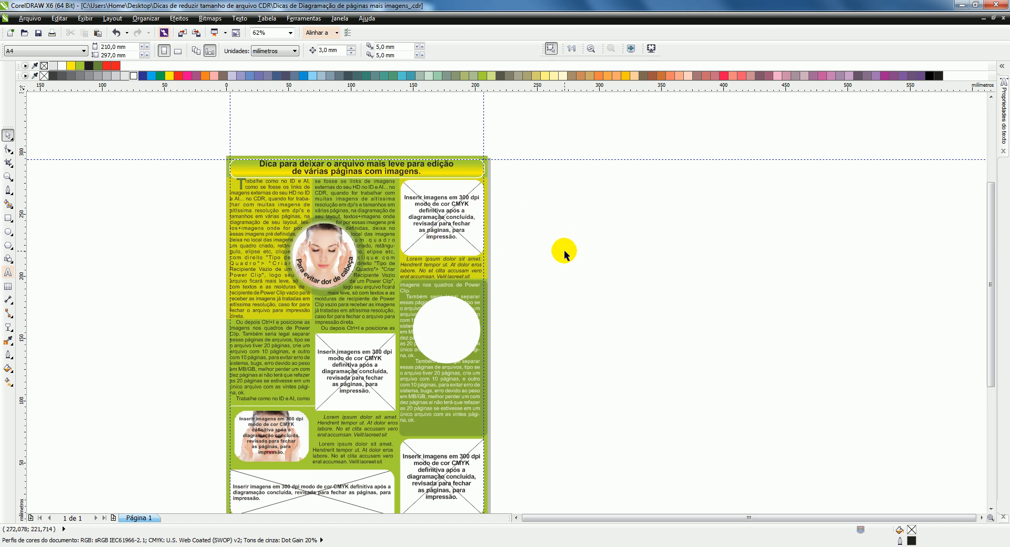
pyautogui.hotkey('ctrl', 's')
pyautogui.click(1004, 19)
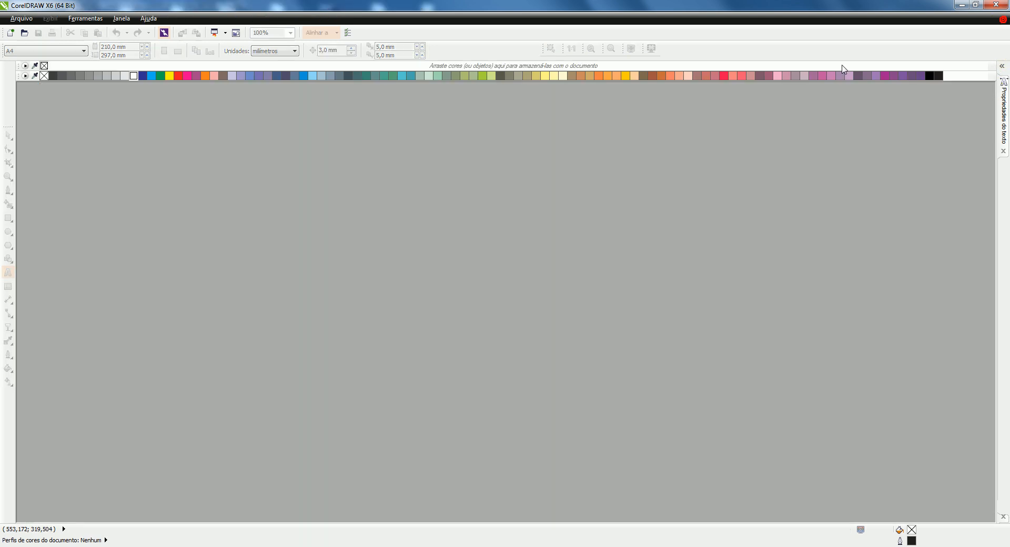
# Step: Switch to the project folder in Windows Explorer and compare the file sizes of the saved layout and its backup copy
pyautogui.hotkey('alt', 'Tab')
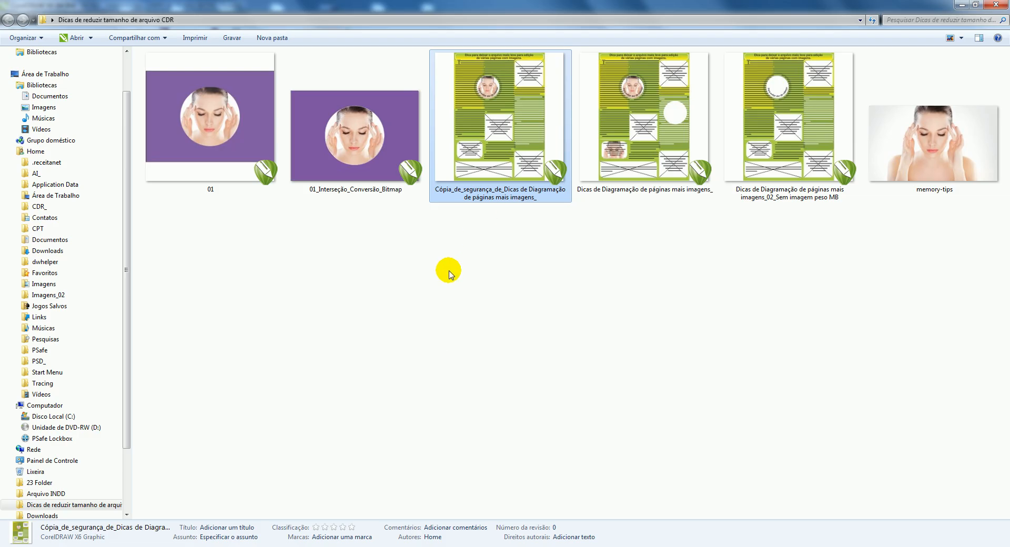
pyautogui.moveTo(457, 274); pyautogui.dragTo(639, 300)
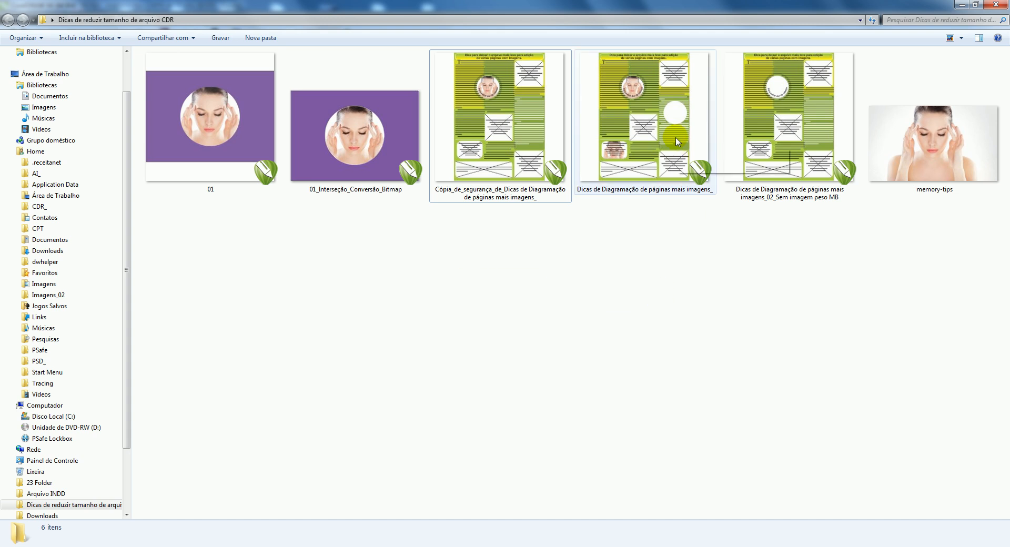
pyautogui.moveTo(677, 142)
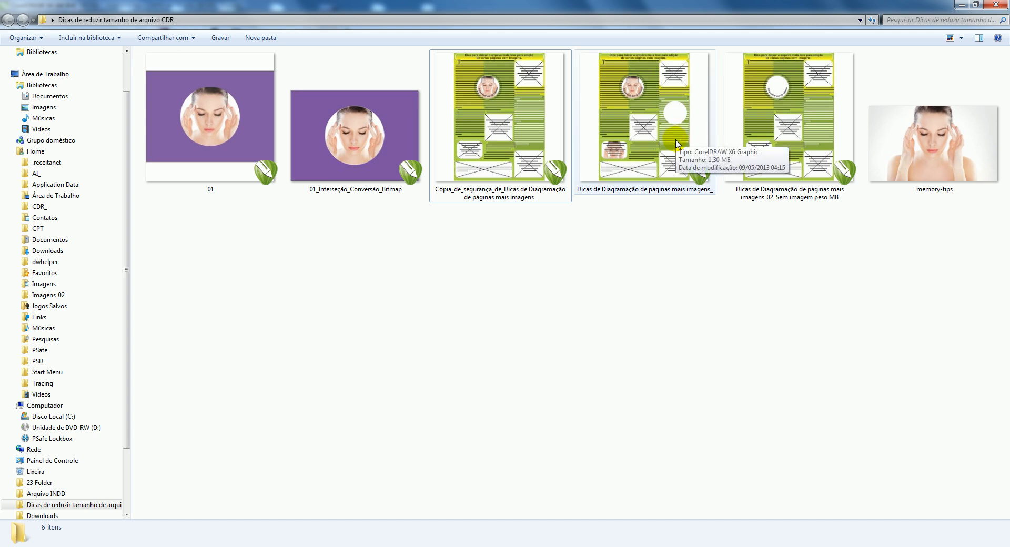
pyautogui.click(648, 140)
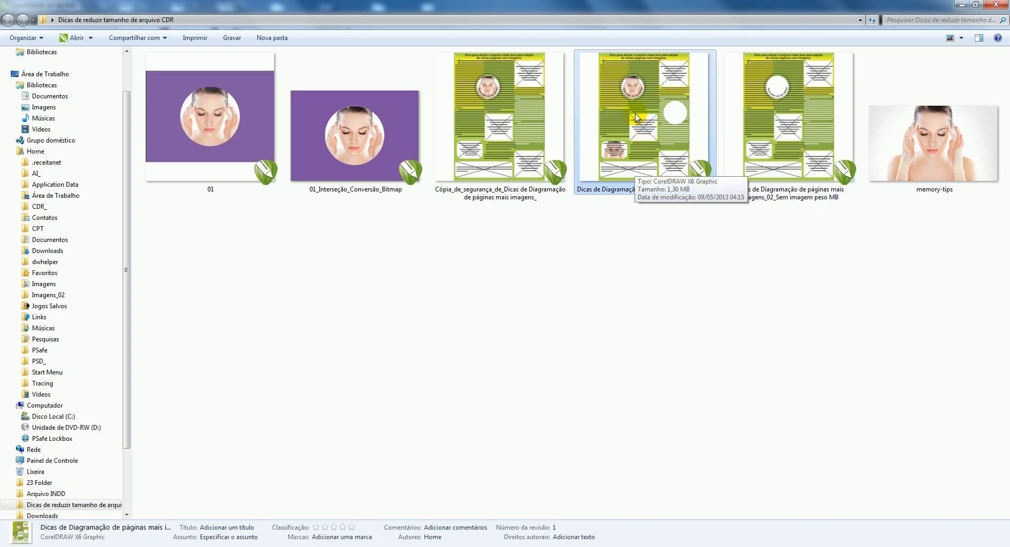
pyautogui.moveTo(516, 145)
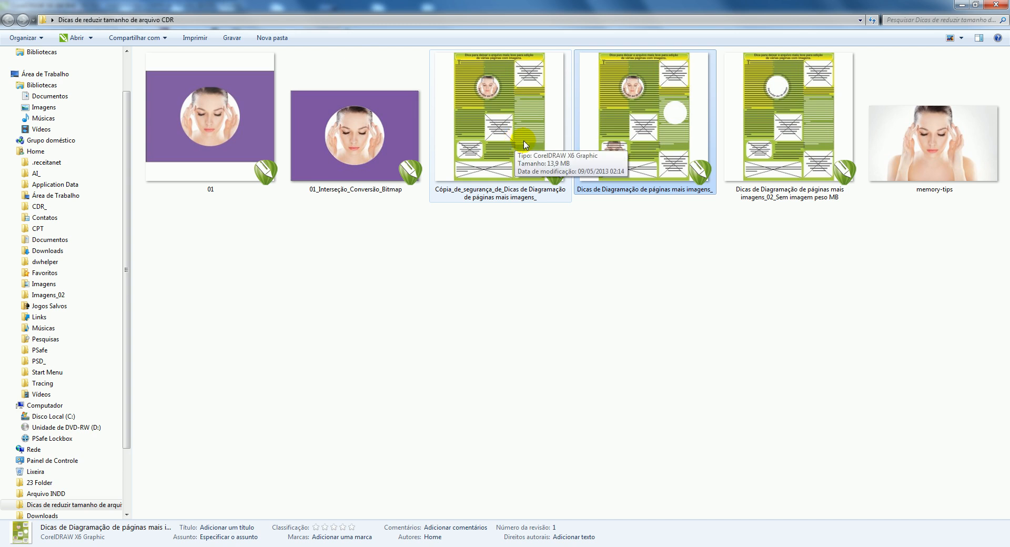
pyautogui.moveTo(657, 125)
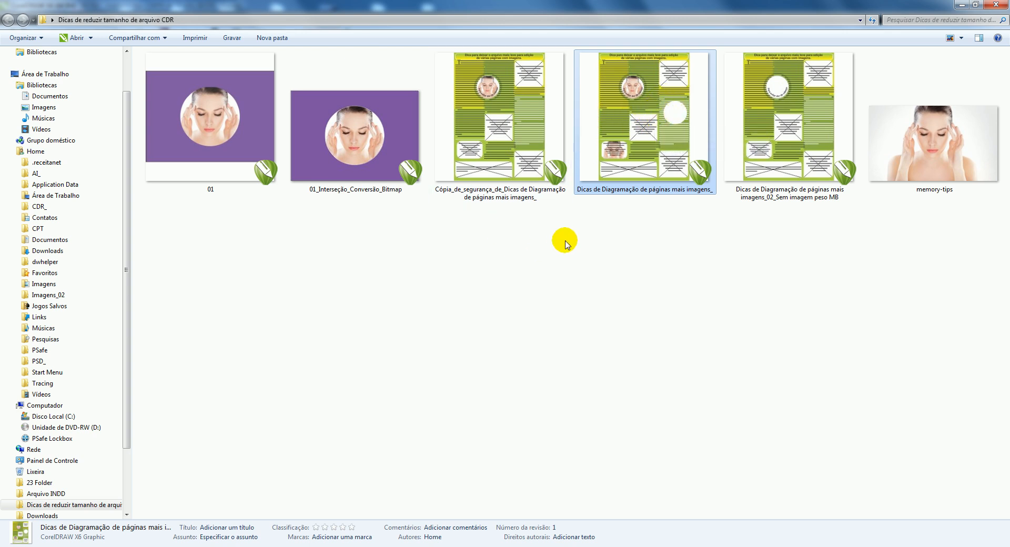
pyautogui.click(601, 265)
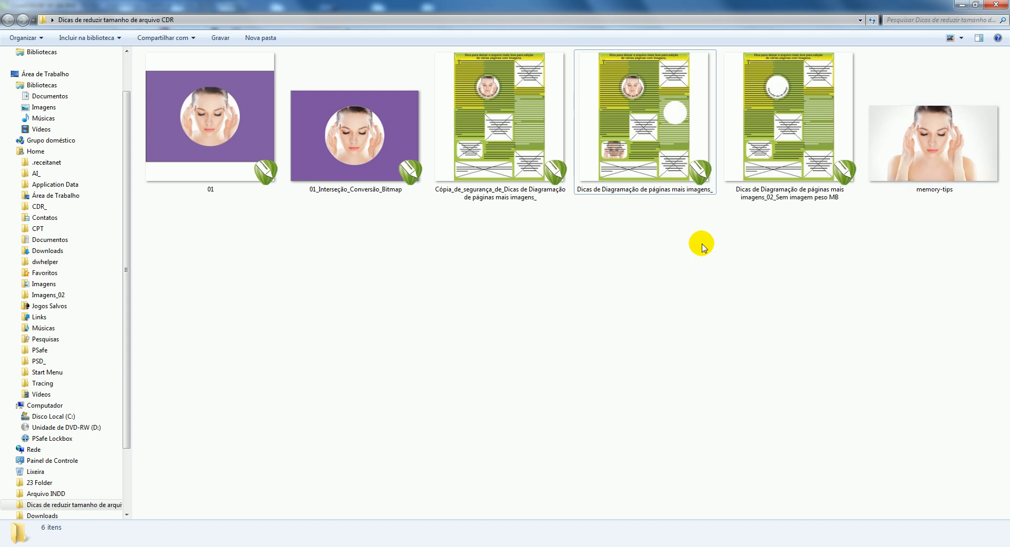
pyautogui.click(646, 121)
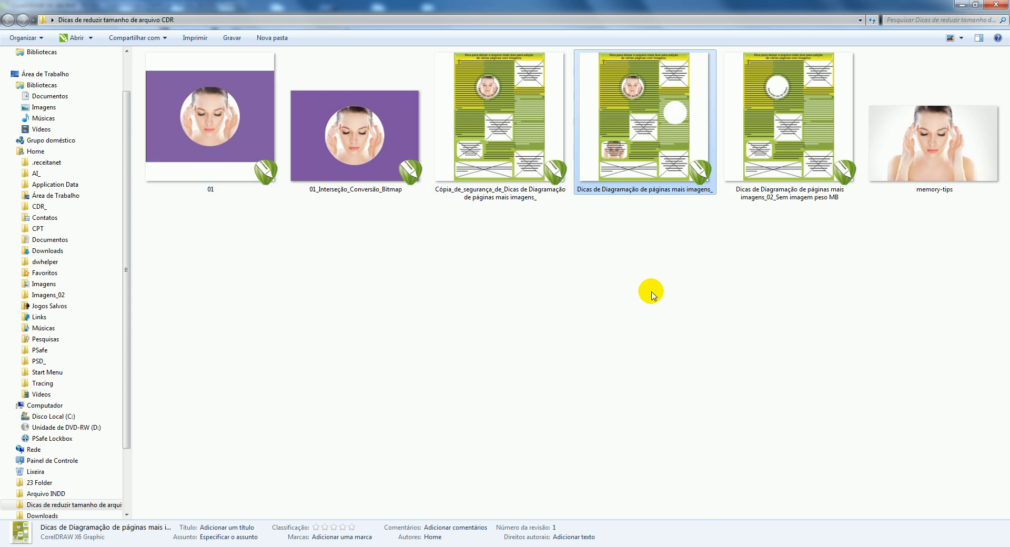
pyautogui.click(358, 294)
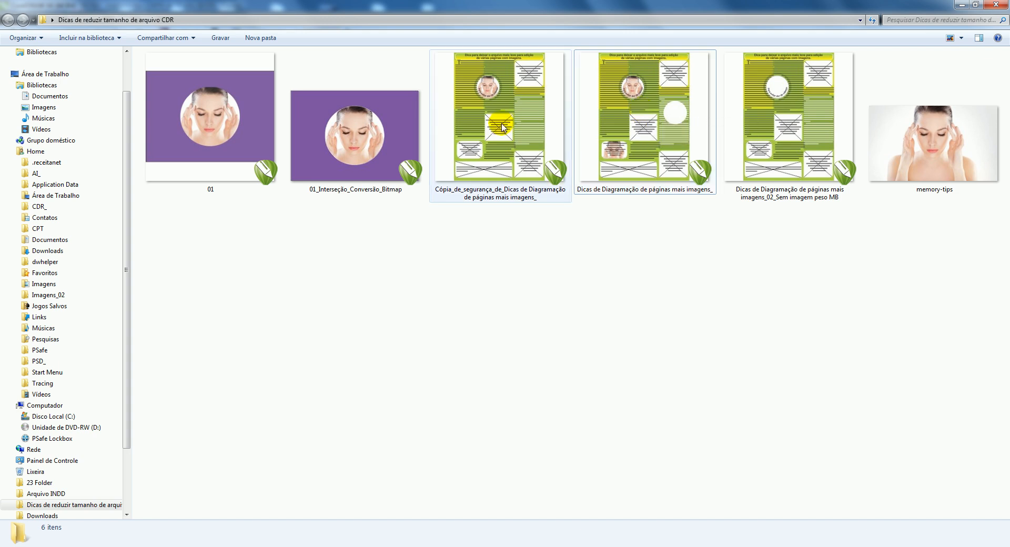
pyautogui.moveTo(503, 127)
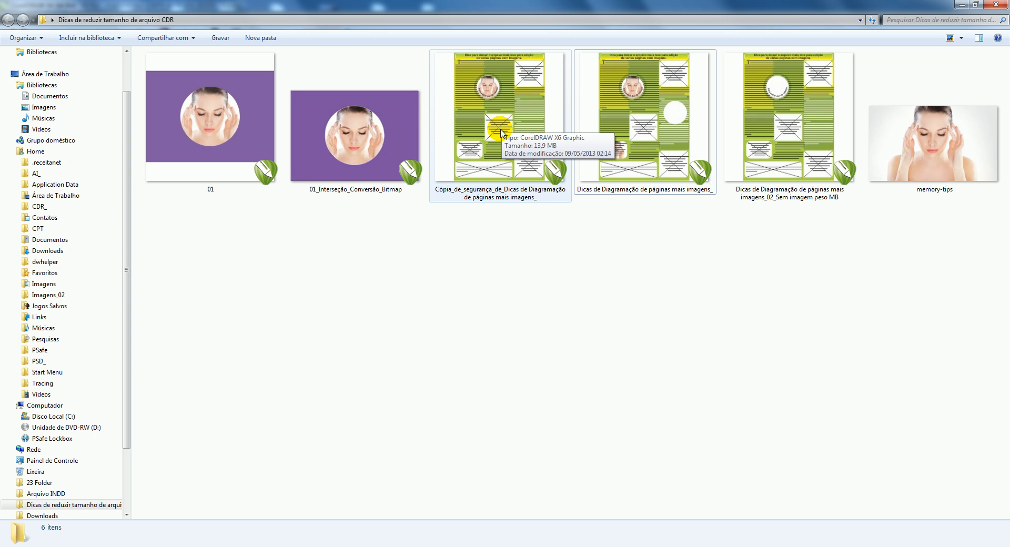
pyautogui.moveTo(662, 110)
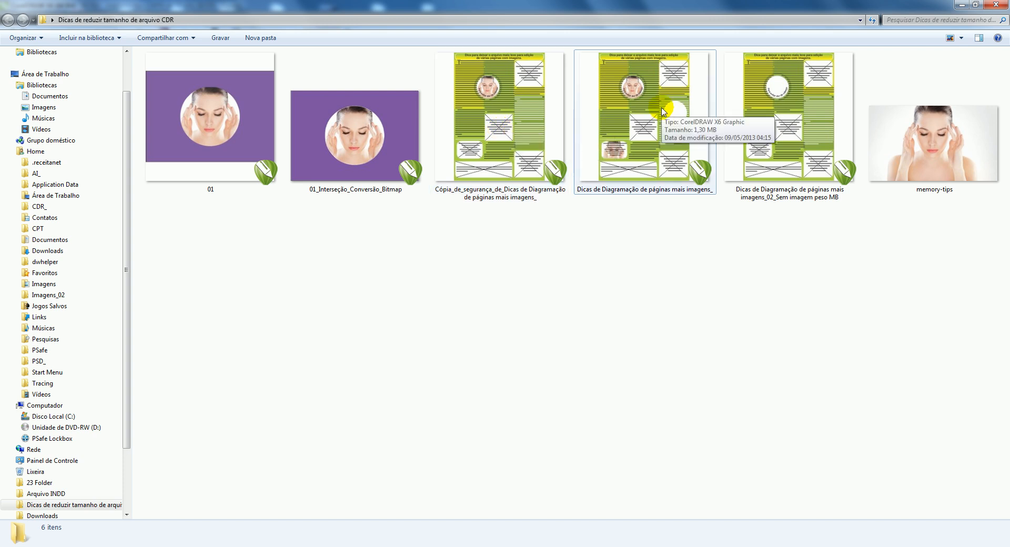
pyautogui.click(662, 109)
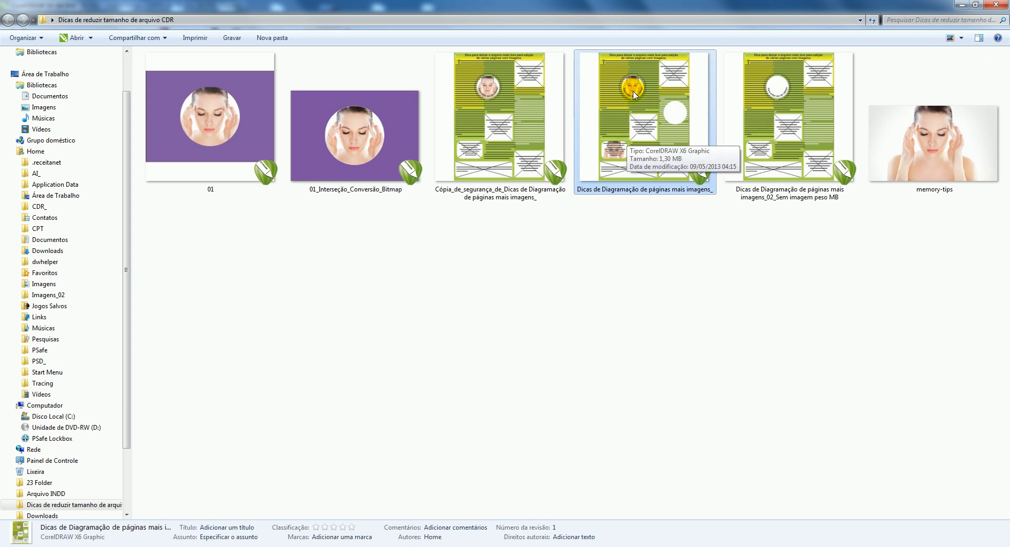
# Step: Open "Dicas de Diagramação de páginas mais imagens_02_Sem imagem peso MB" and set the upper-right image frame's type to None (Nenhum)
pyautogui.click(782, 80)
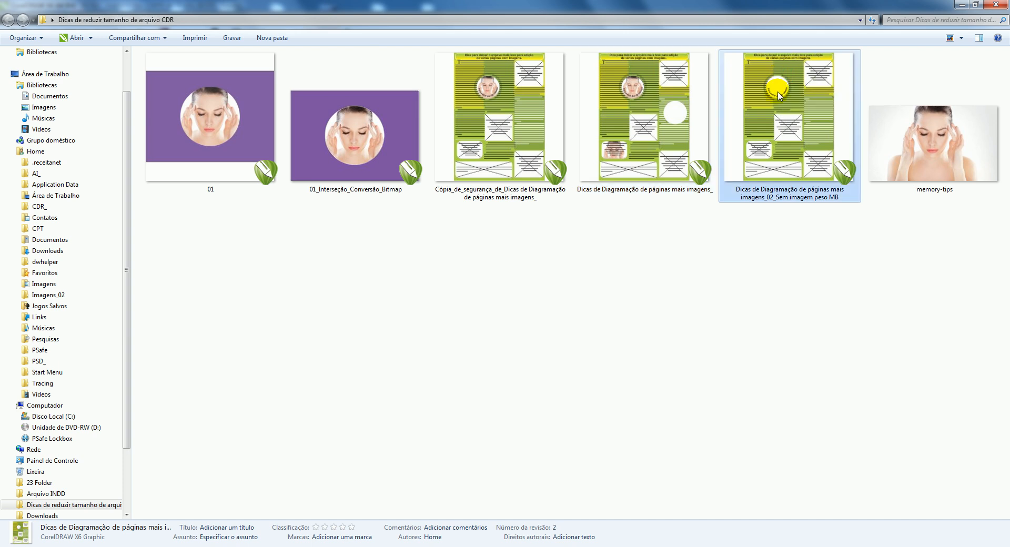
pyautogui.doubleClick(779, 94)
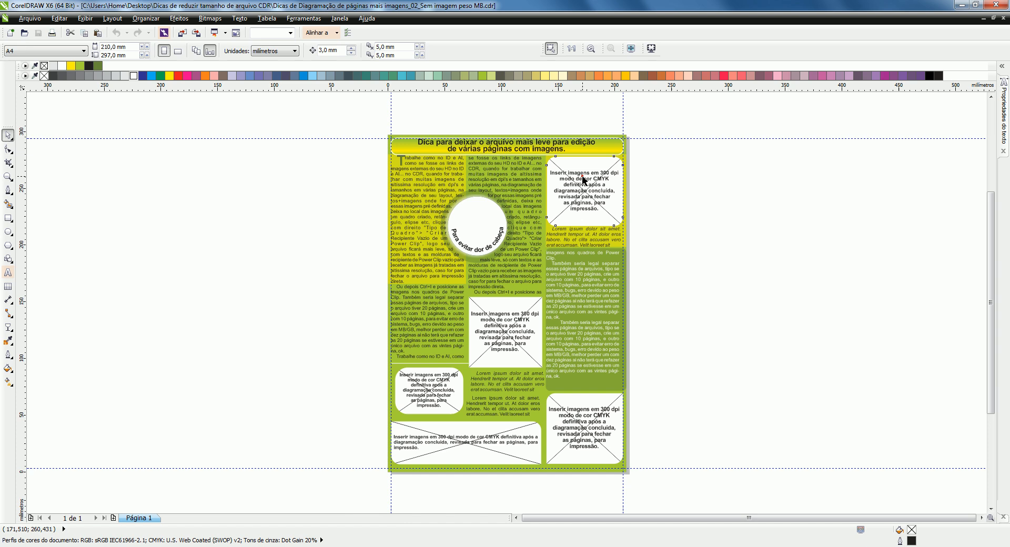
pyautogui.click(583, 179)
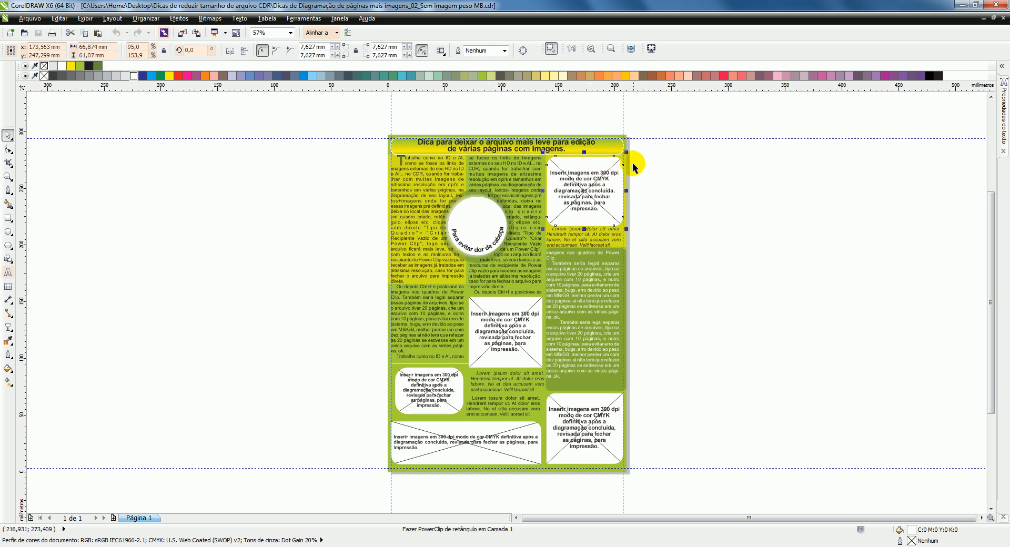
pyautogui.rightClick(582, 164)
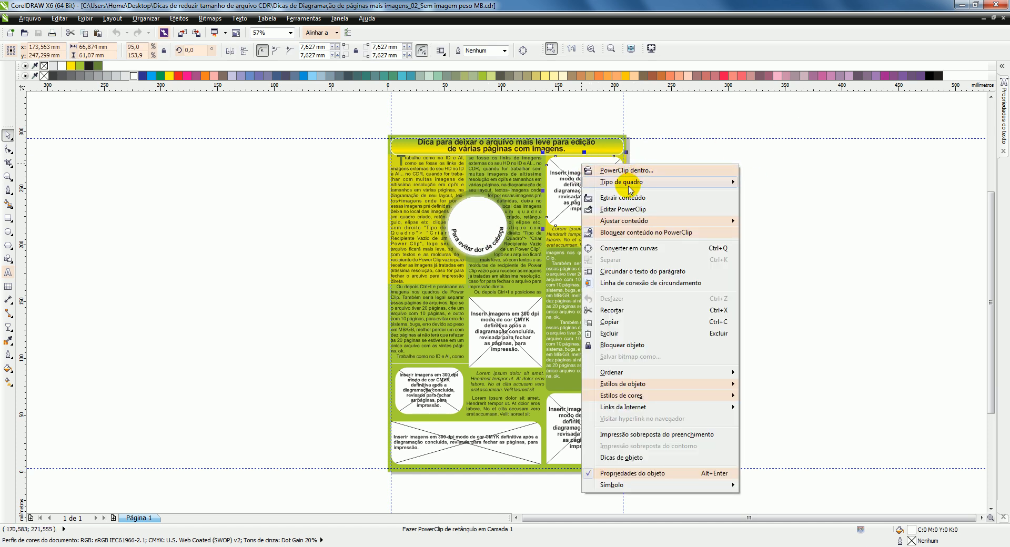
pyautogui.moveTo(647, 189)
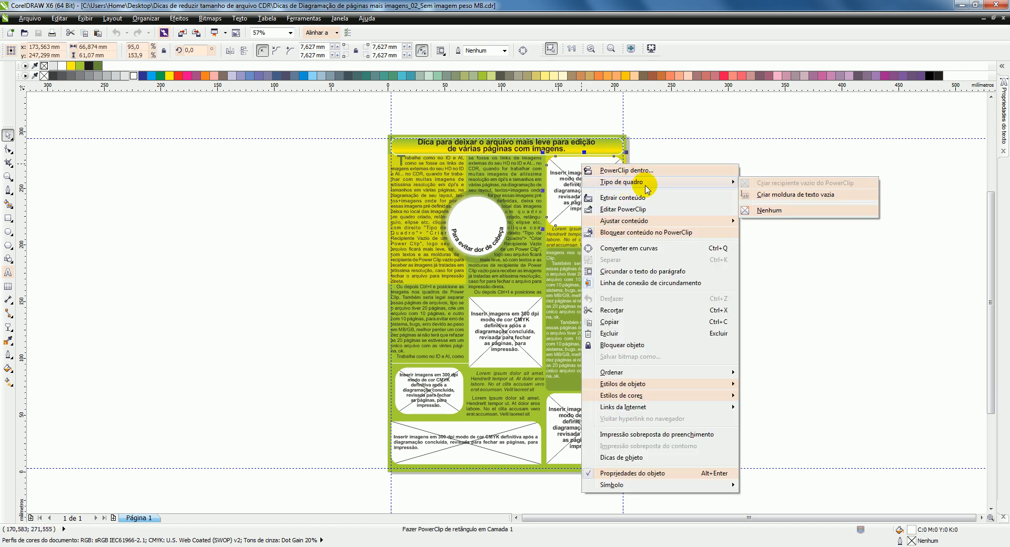
pyautogui.click(771, 208)
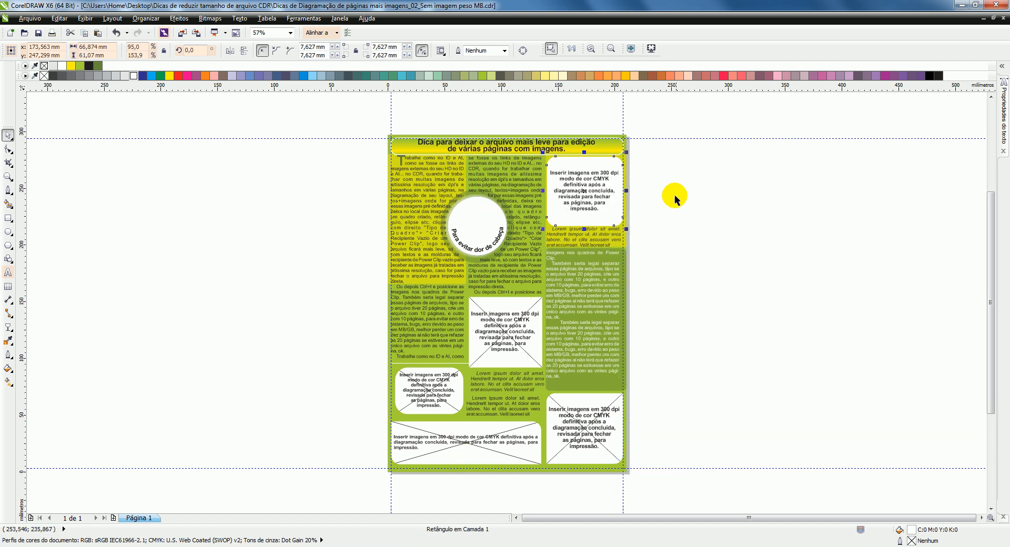
# Step: Close the layout without saving the changes and return to the project folder in Windows Explorer
pyautogui.click(1005, 19)
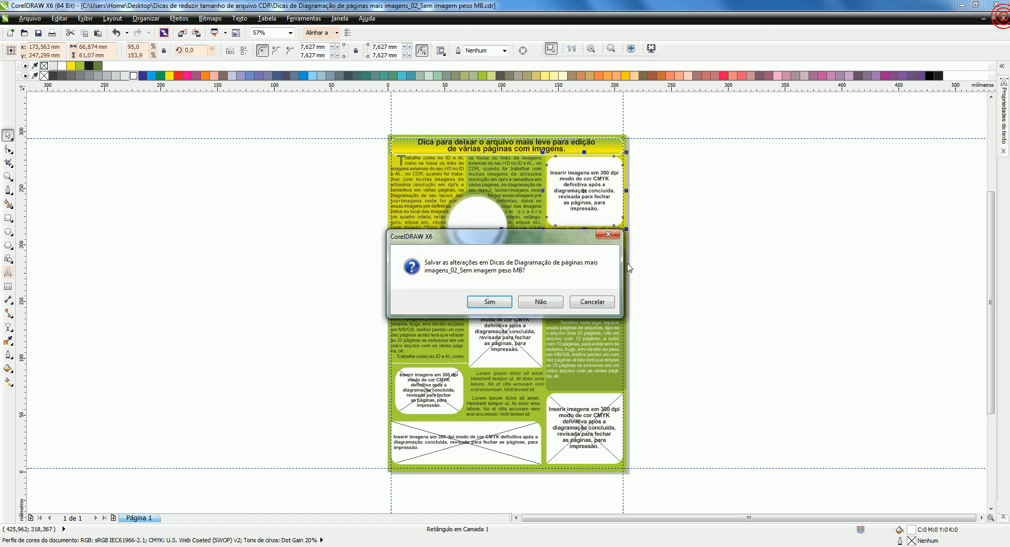
pyautogui.click(542, 300)
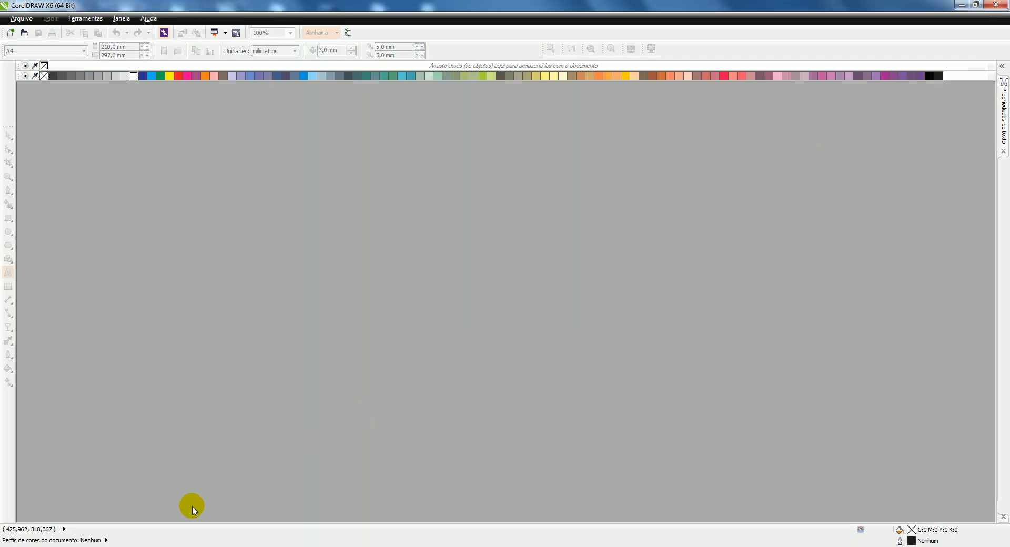
pyautogui.moveTo(175, 545)
pyautogui.click(71, 543)
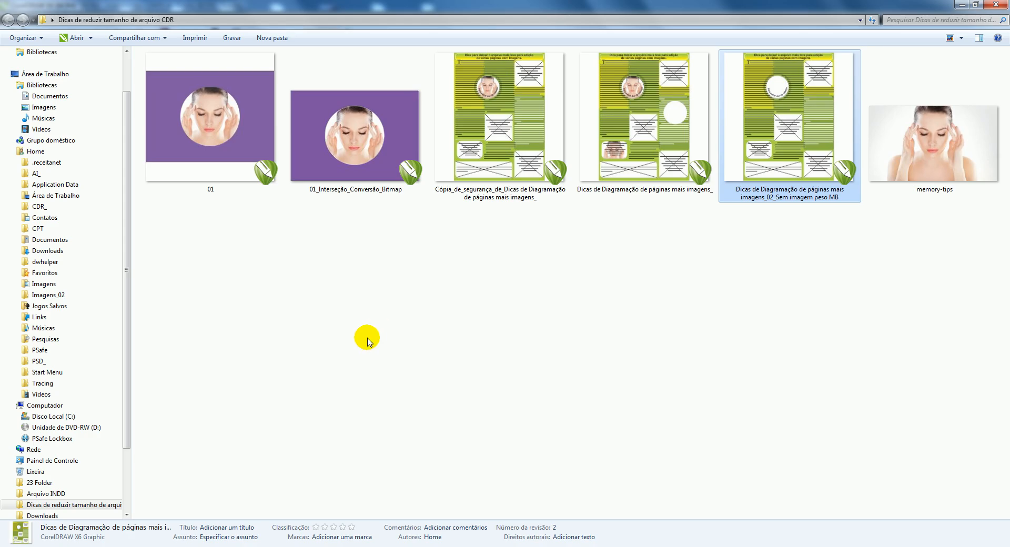
pyautogui.click(472, 252)
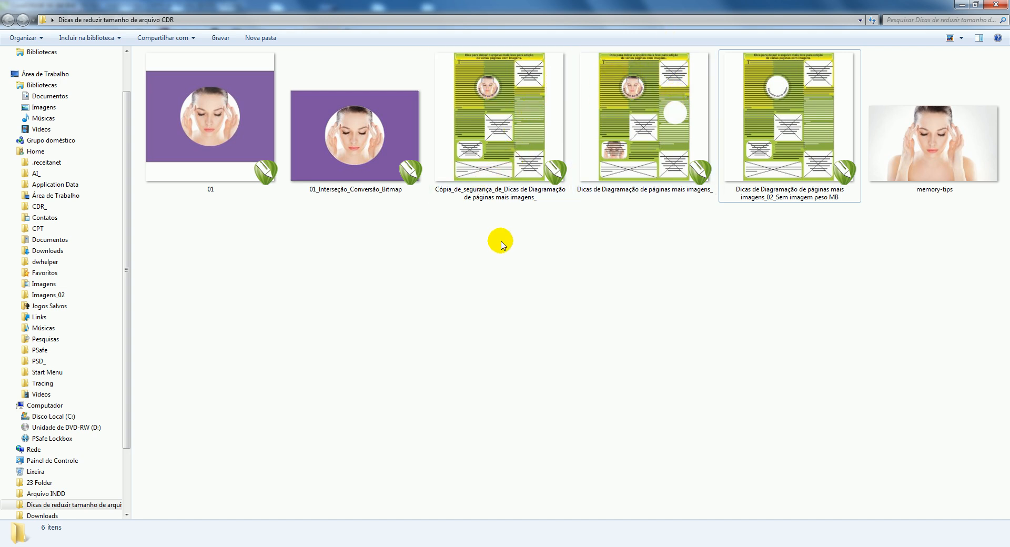
pyautogui.moveTo(501, 250); pyautogui.dragTo(577, 288)
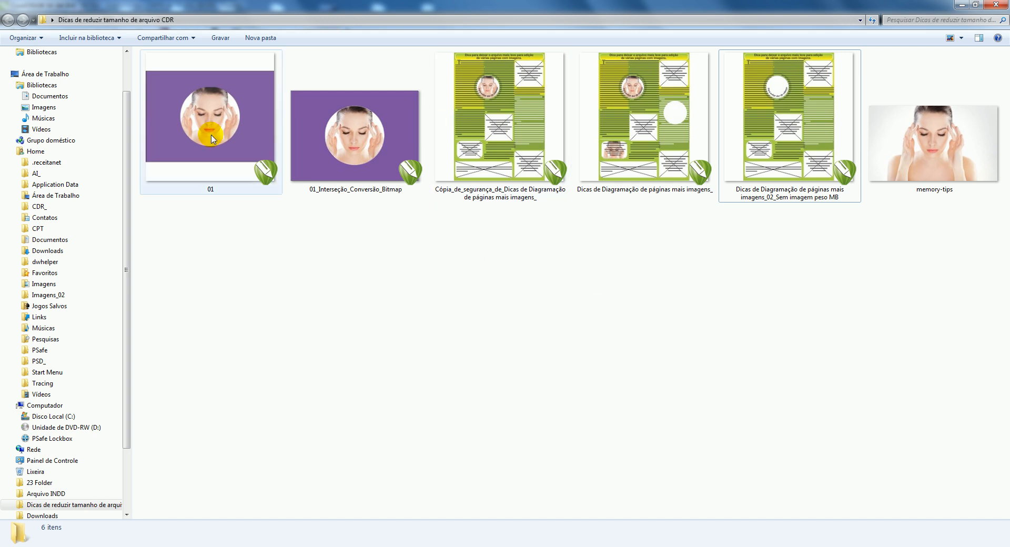